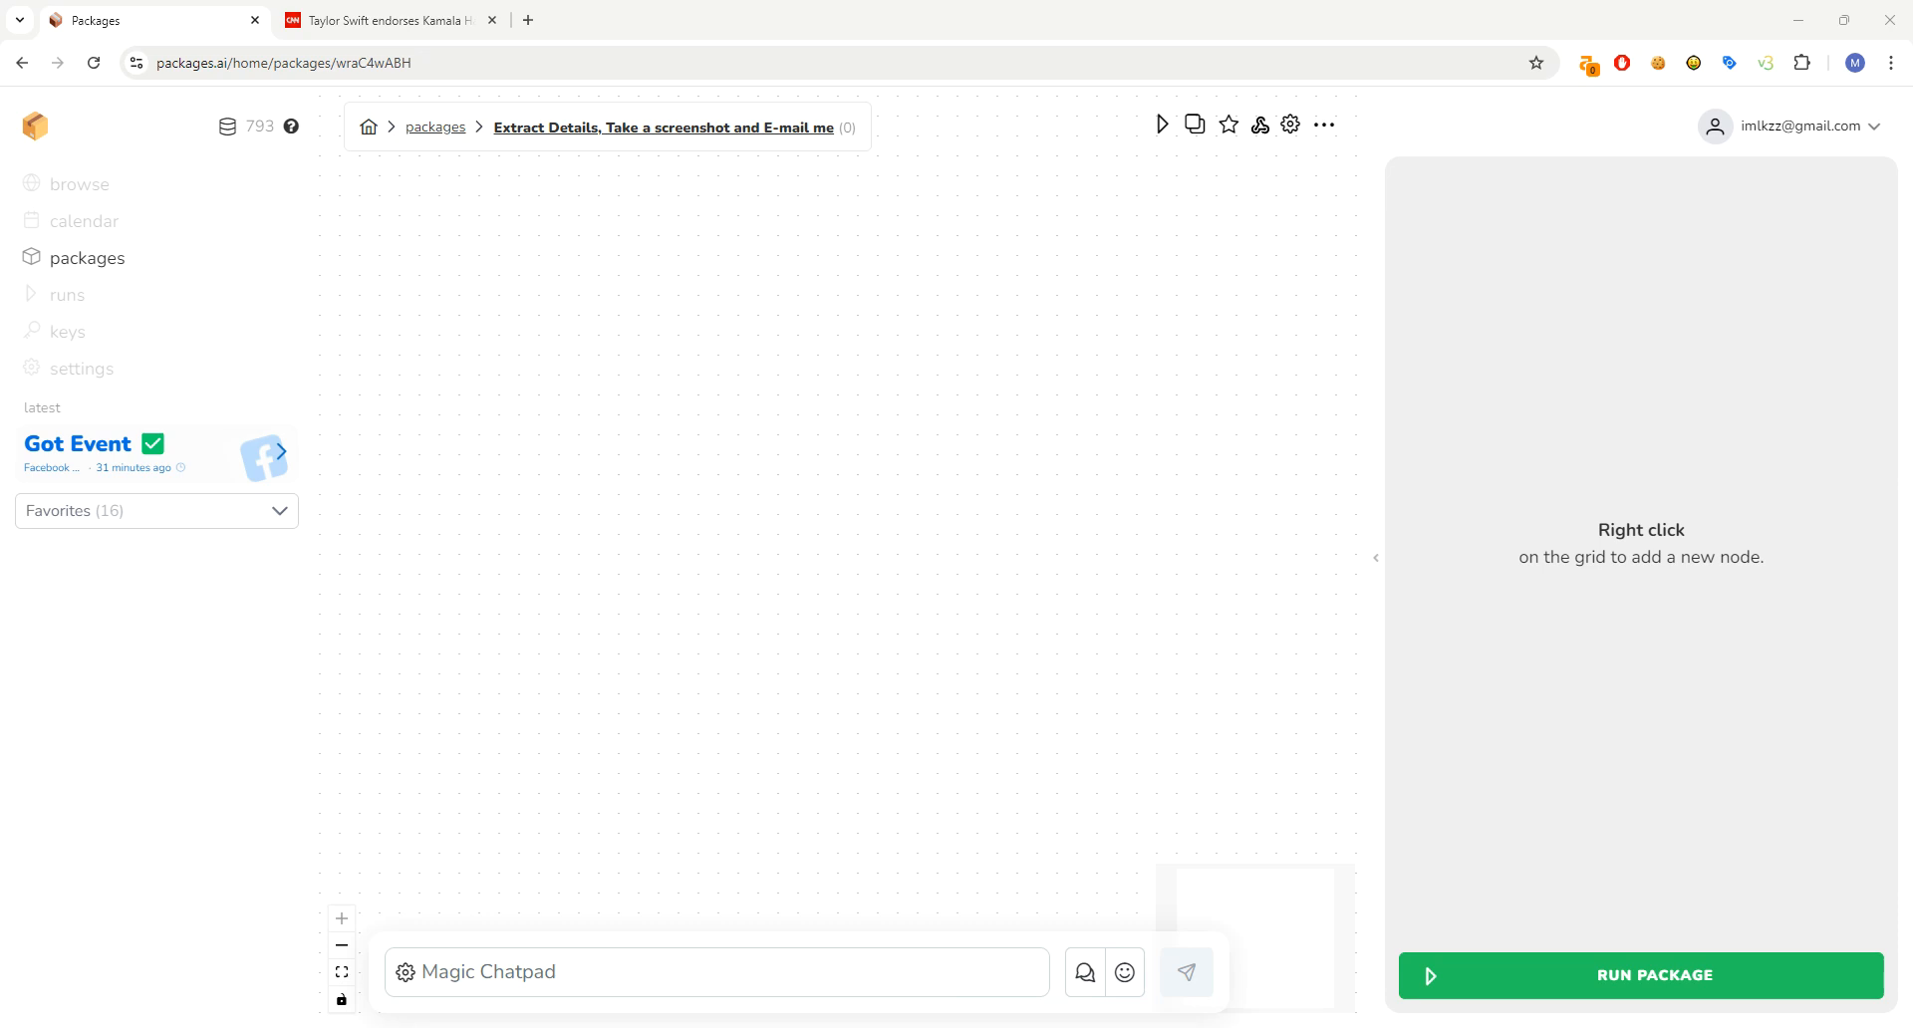
- Add an input node named 'URL' to the canvas
right_click(699, 334)
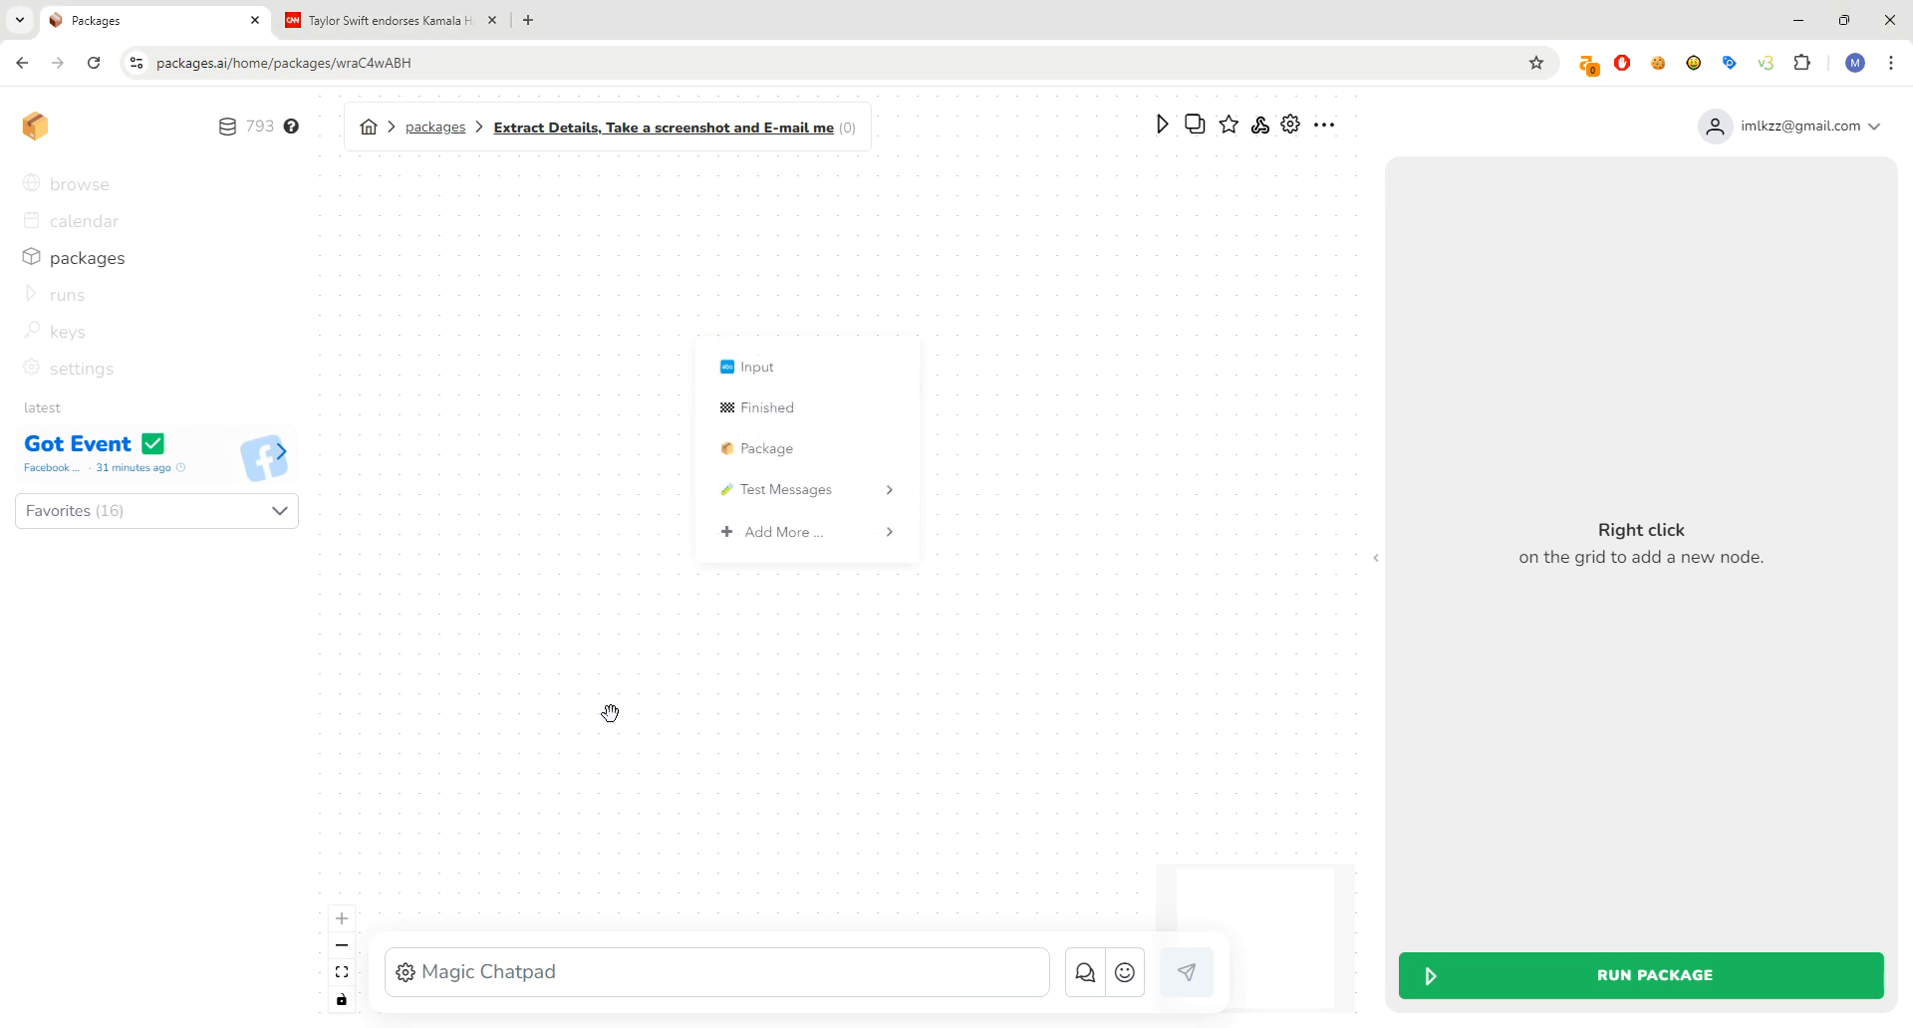
left_click(773, 371)
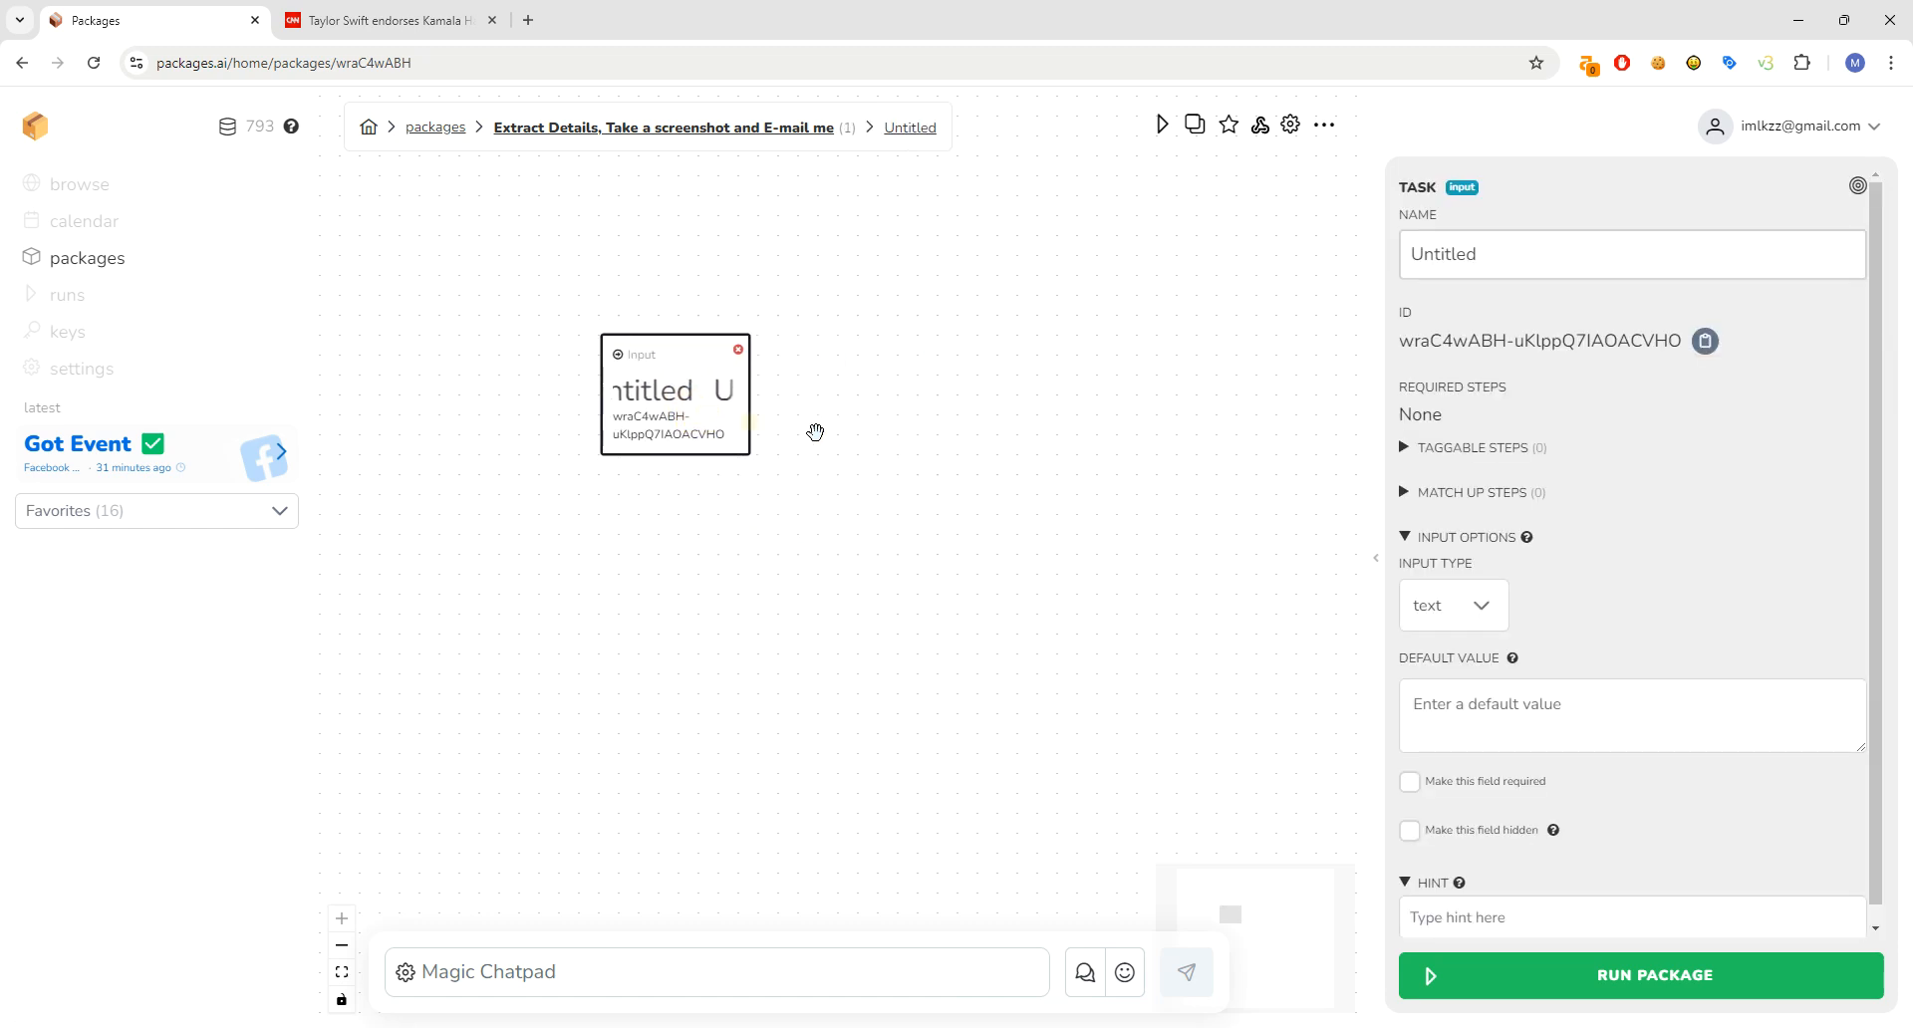
left_click(1503, 254)
double_click(1463, 251)
type("URL")
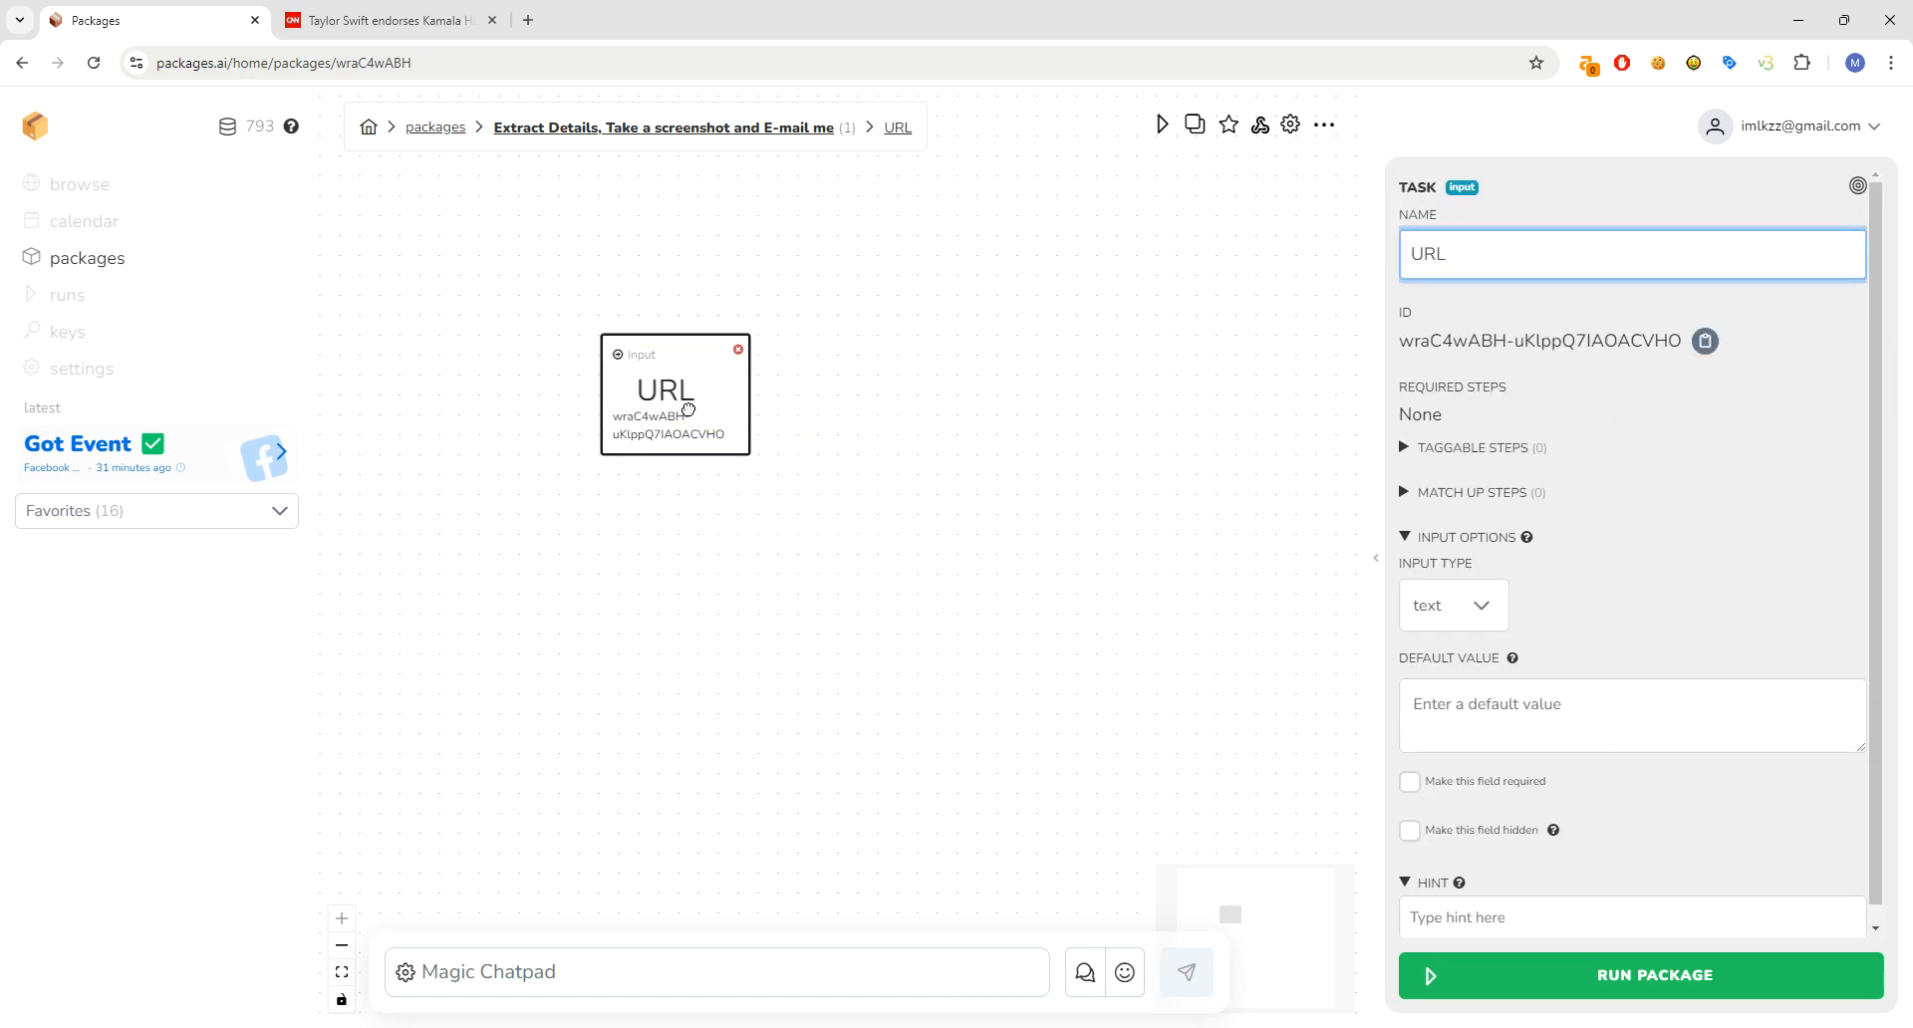
left_click_drag(686, 397, 653, 386)
- Add a browser node and a Finished node named 'Finished'
right_click(866, 564)
mouse_move(951, 774)
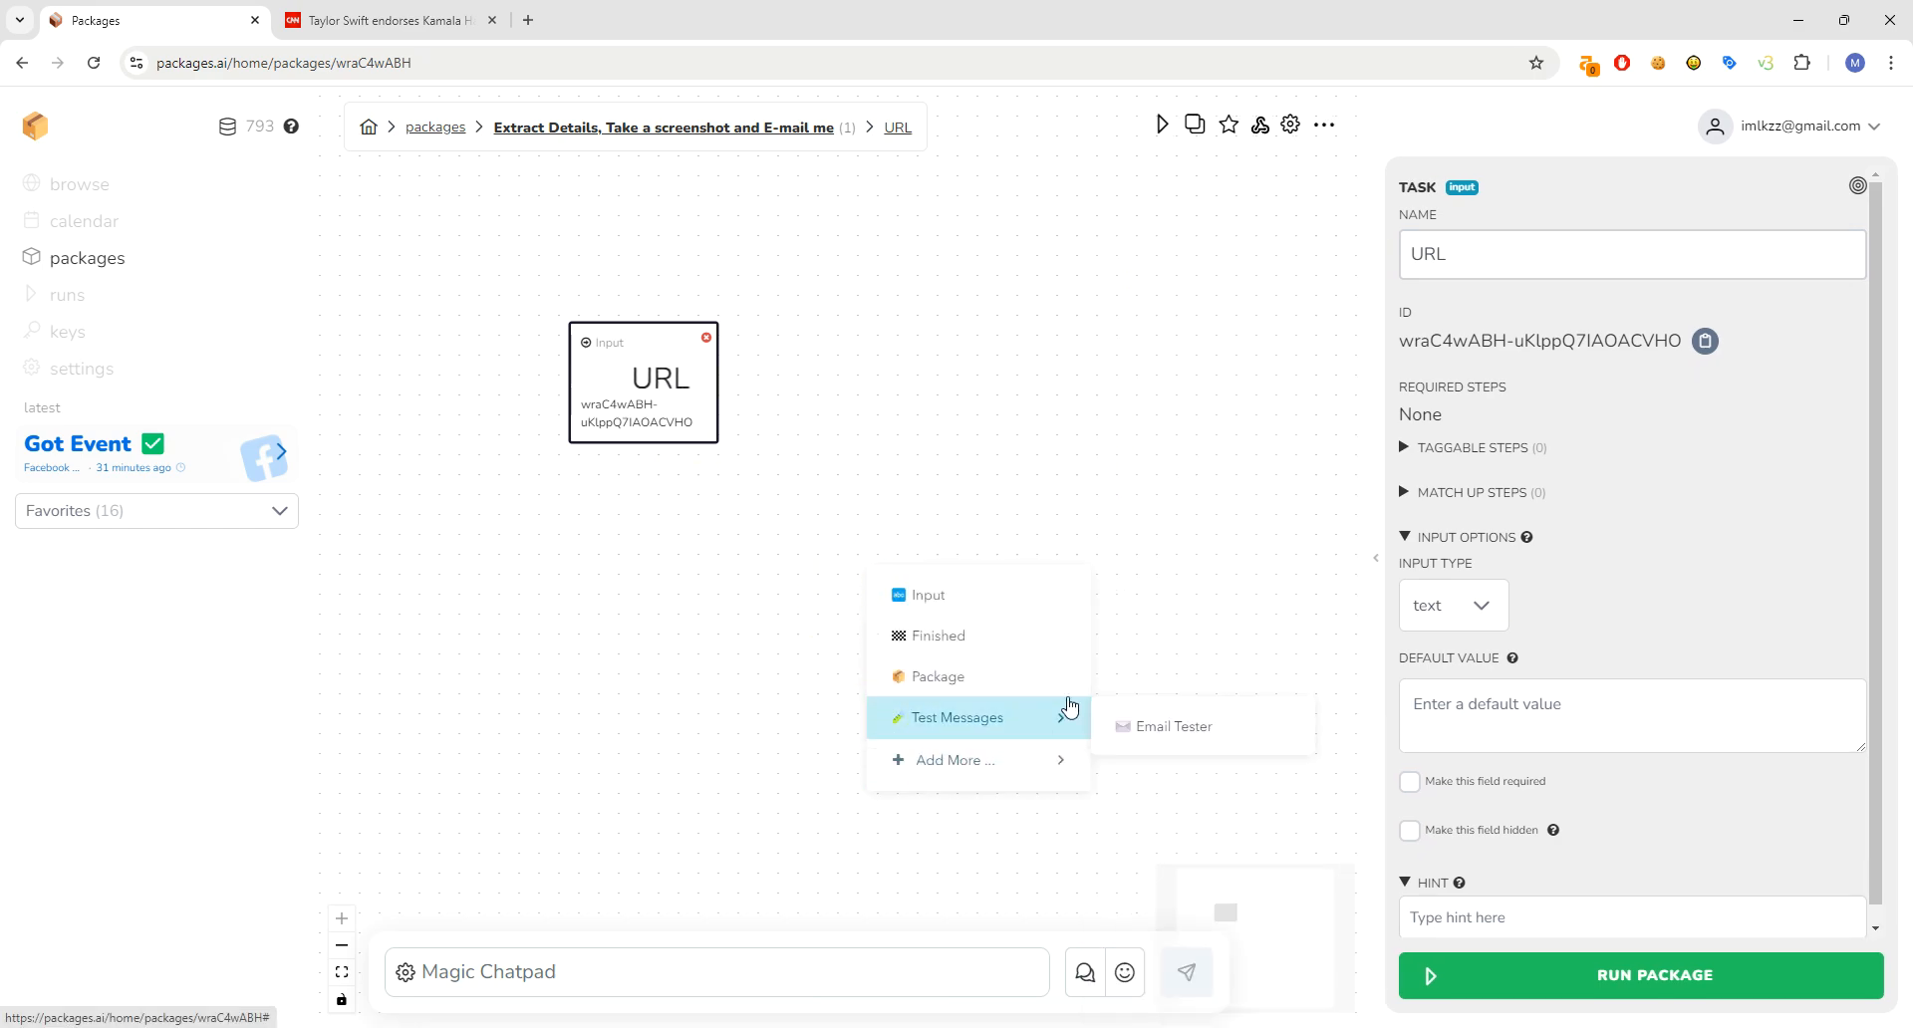
left_click(1133, 472)
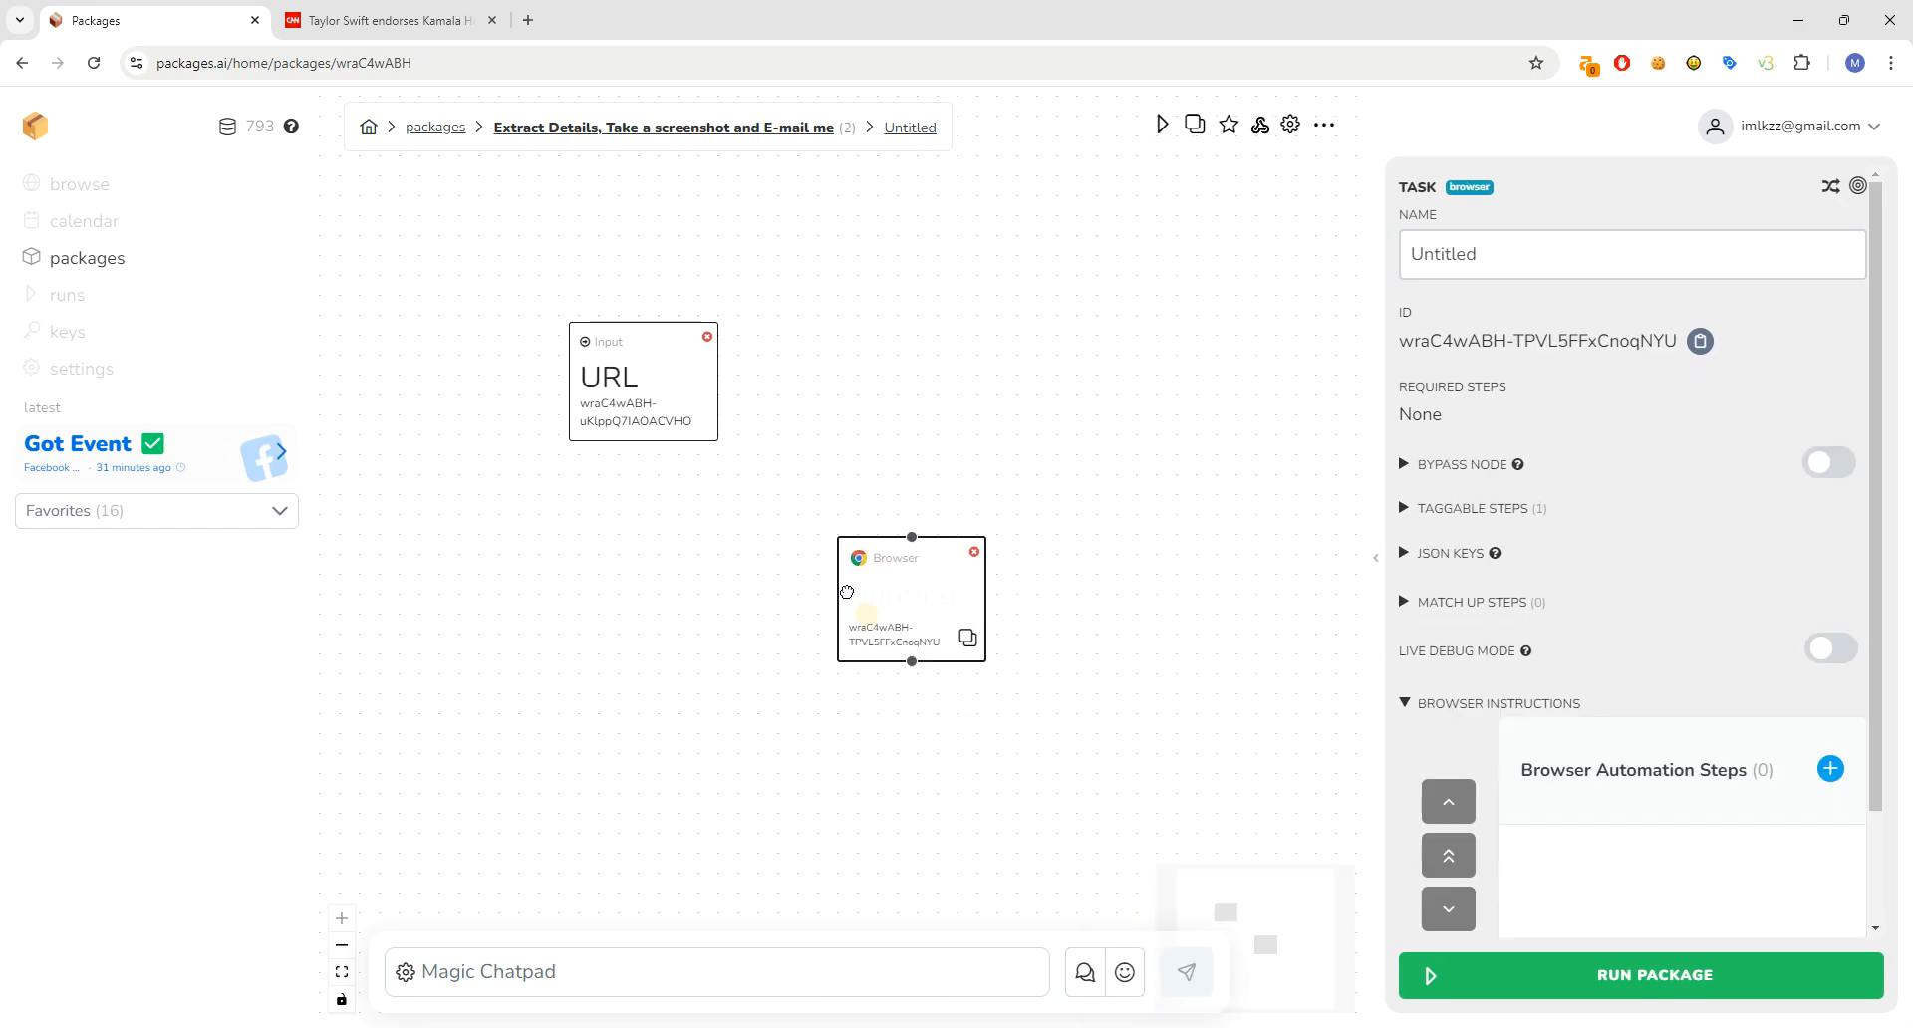
right_click(999, 621)
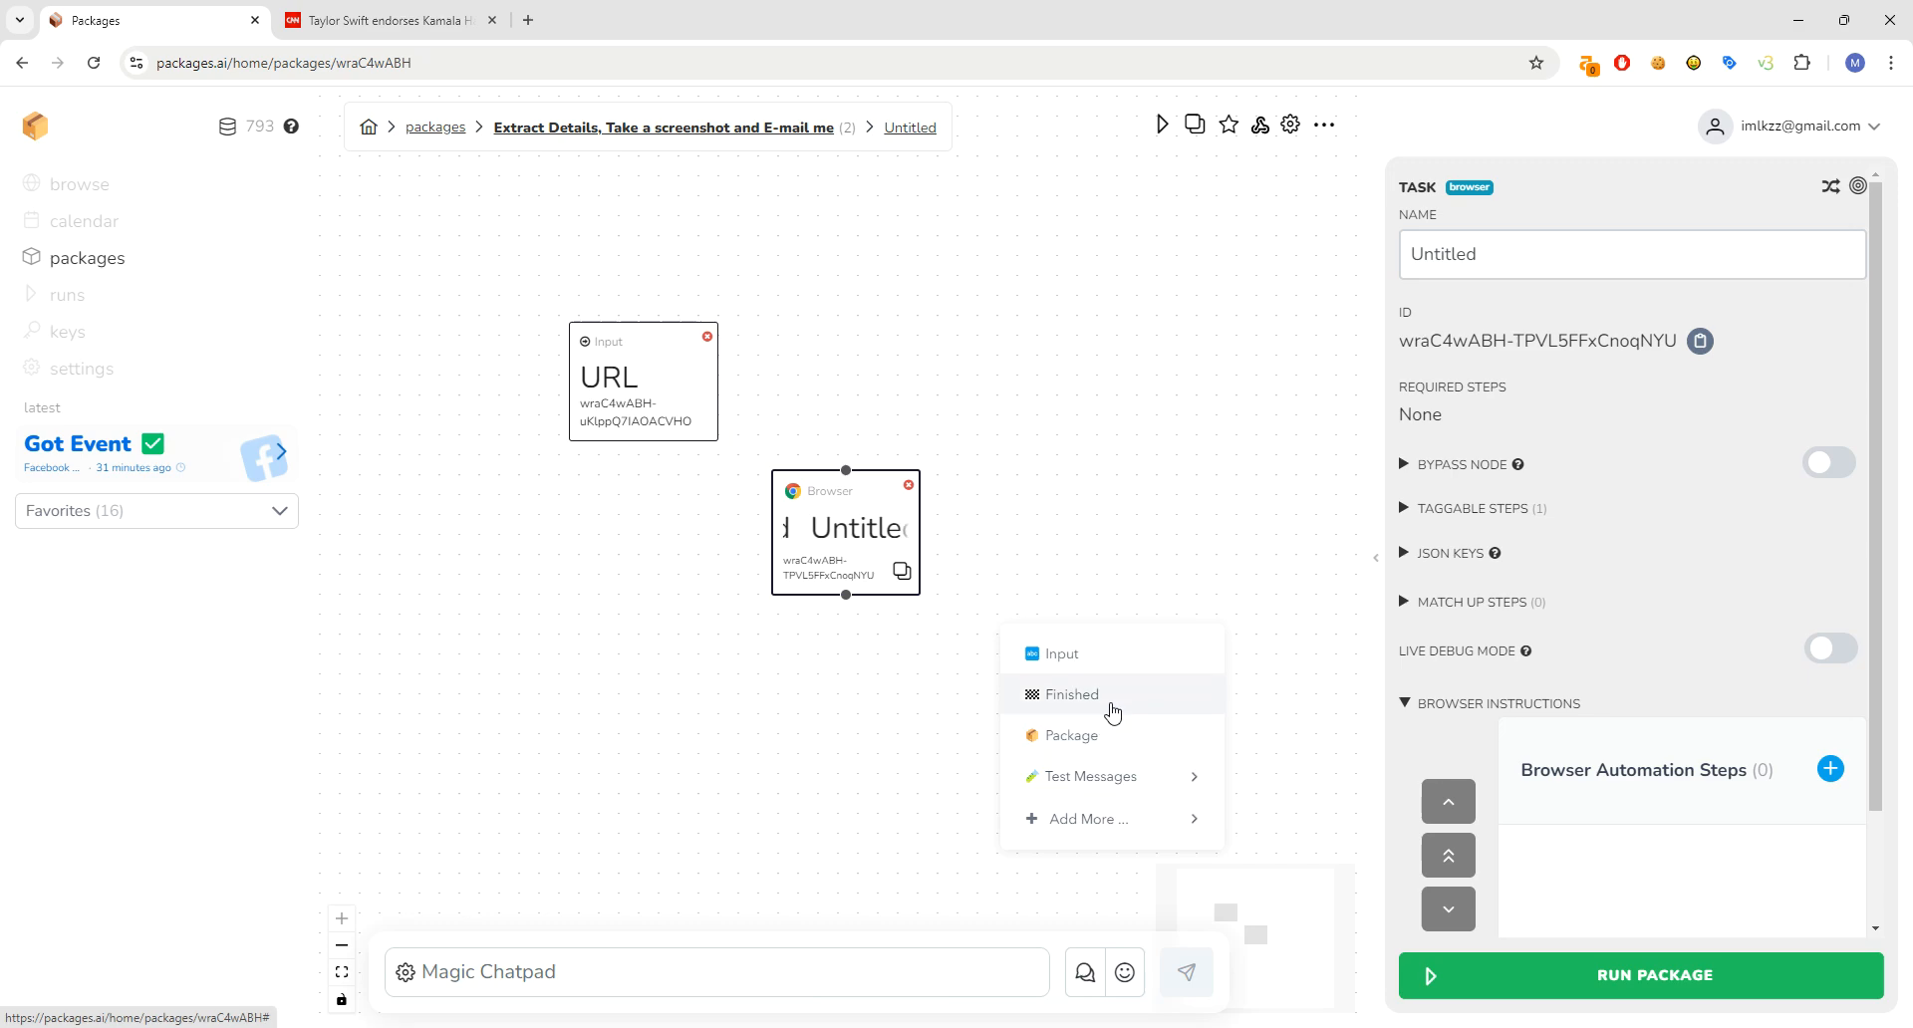
left_click(1114, 696)
left_click(1614, 281)
double_click(1615, 281)
type("Finished")
- Rename the browser node to 'Fetch Data'
left_click(838, 482)
left_click(1508, 256)
double_click(1508, 256)
type("Fetch Data")
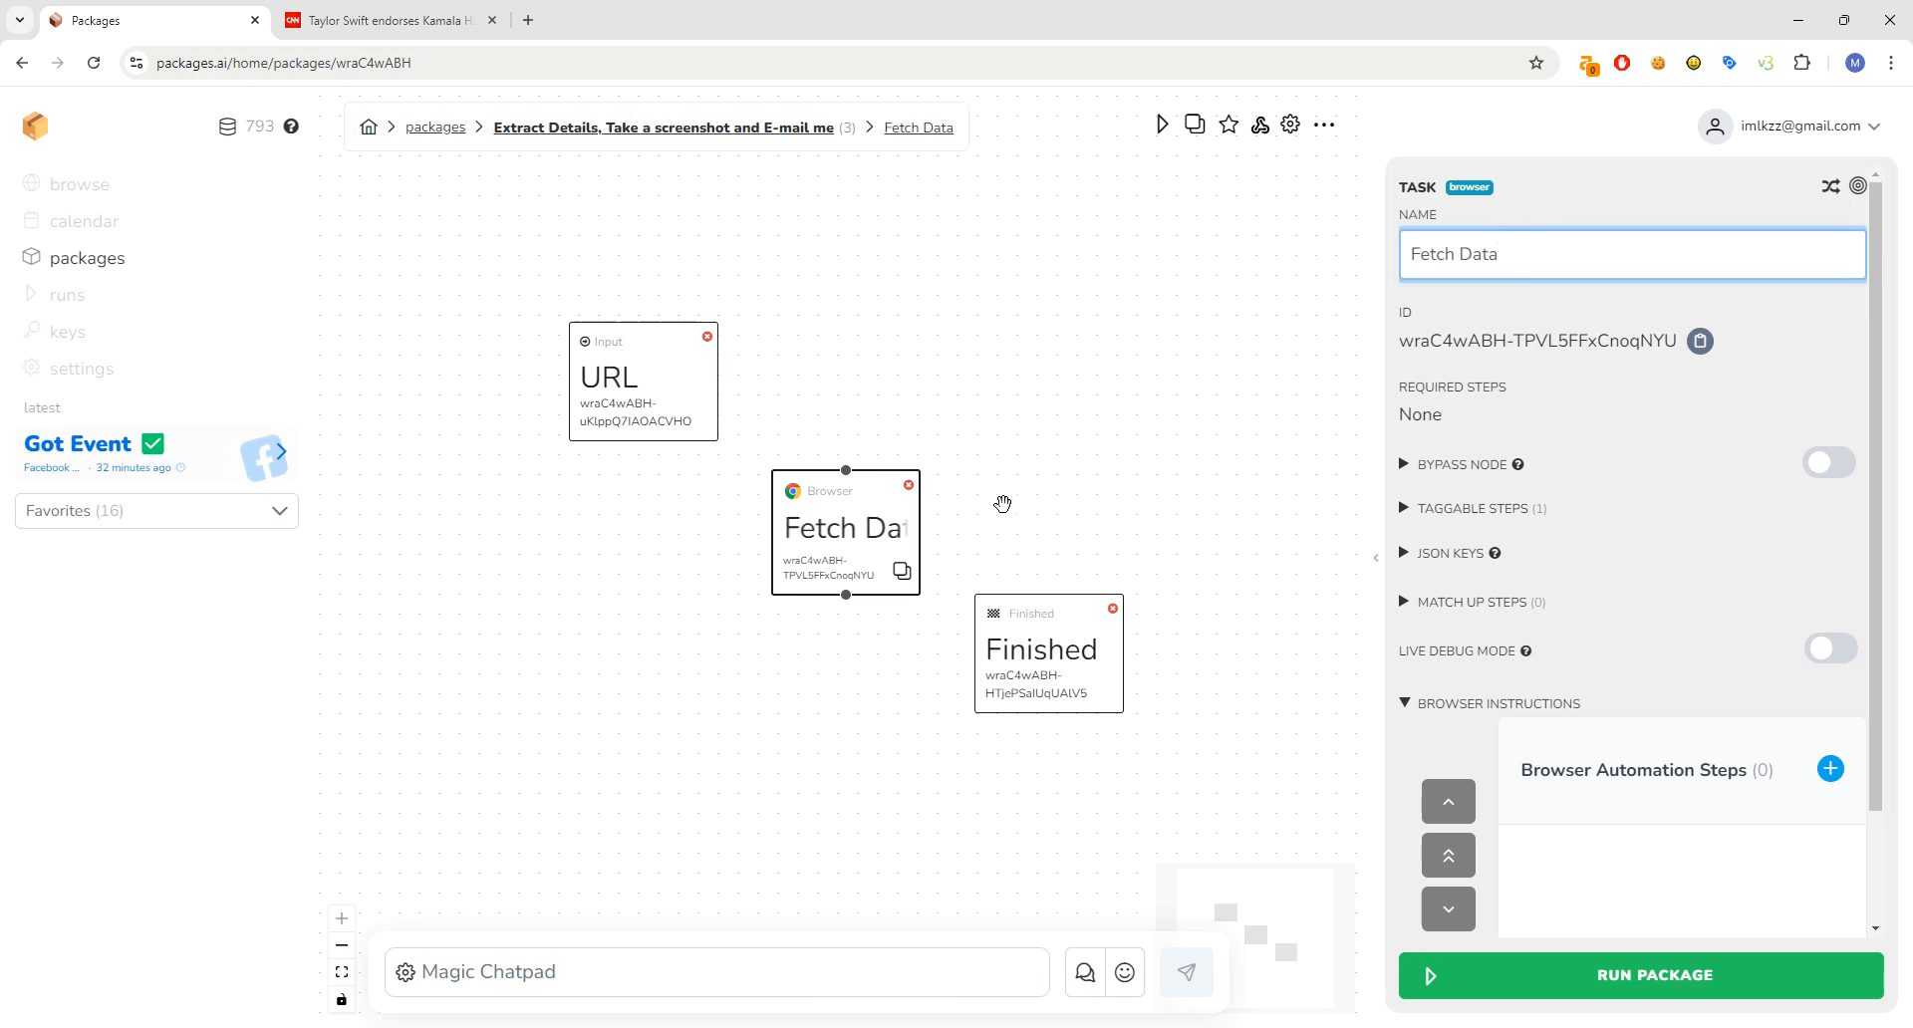
left_click_drag(878, 499, 873, 496)
- Set the Finished node's template to 'All Finished'
left_click(984, 652)
left_click(1552, 652)
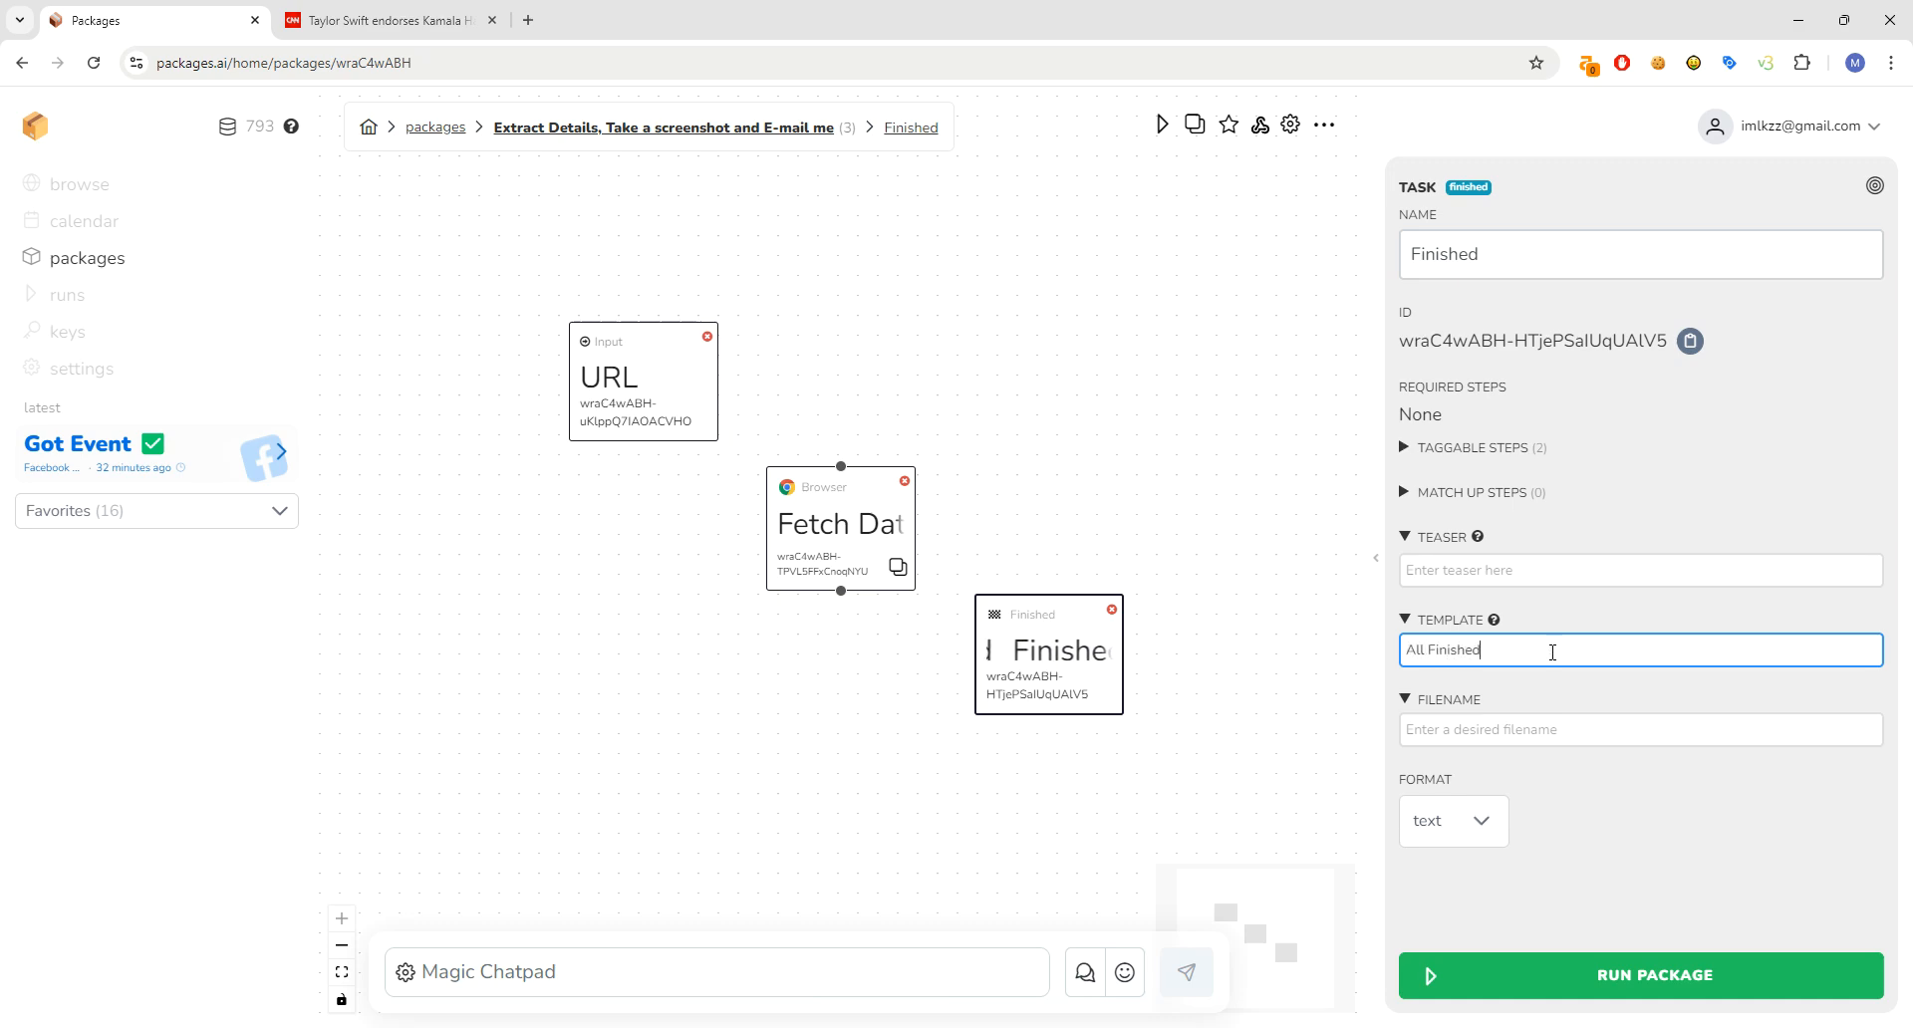
key("Return")
key("BackSpace")
- Add an E-mail Tester node below Fetch Data and connect Fetch Data to it
left_click(678, 642)
right_click(679, 641)
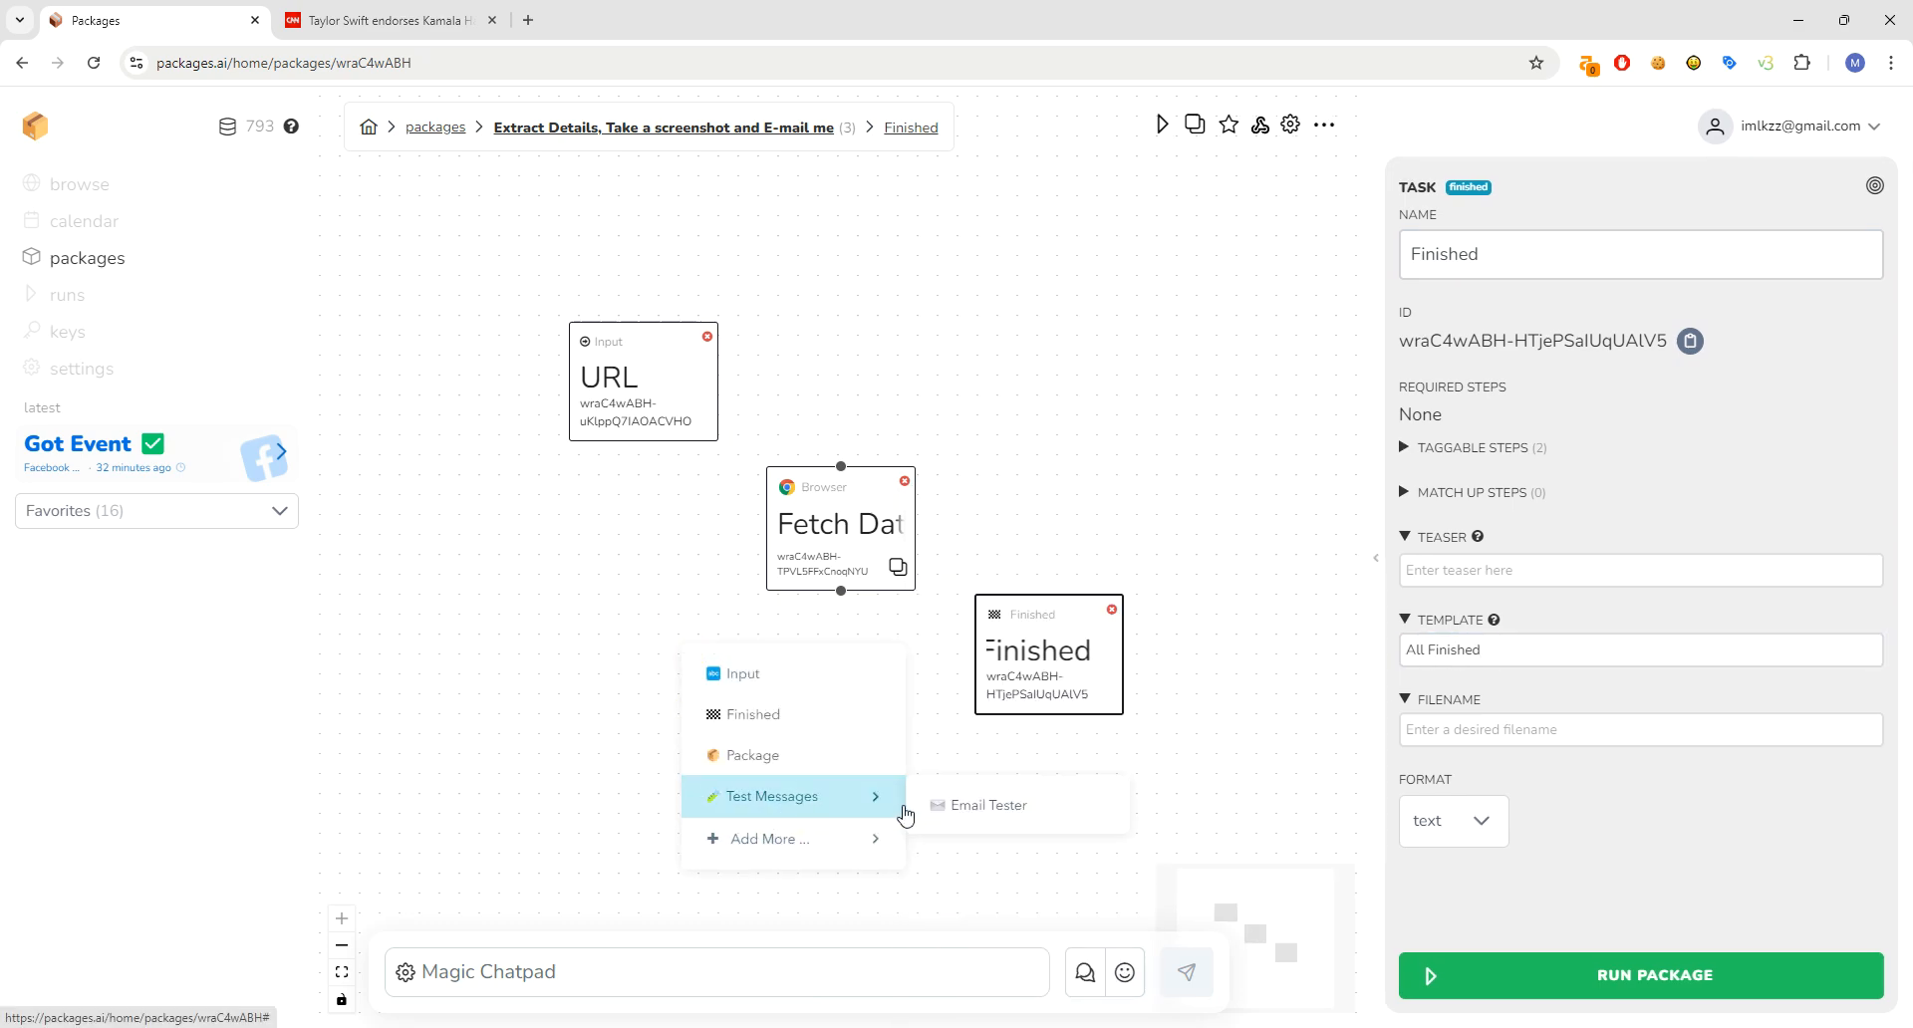
left_click(932, 800)
left_click_drag(768, 705, 851, 780)
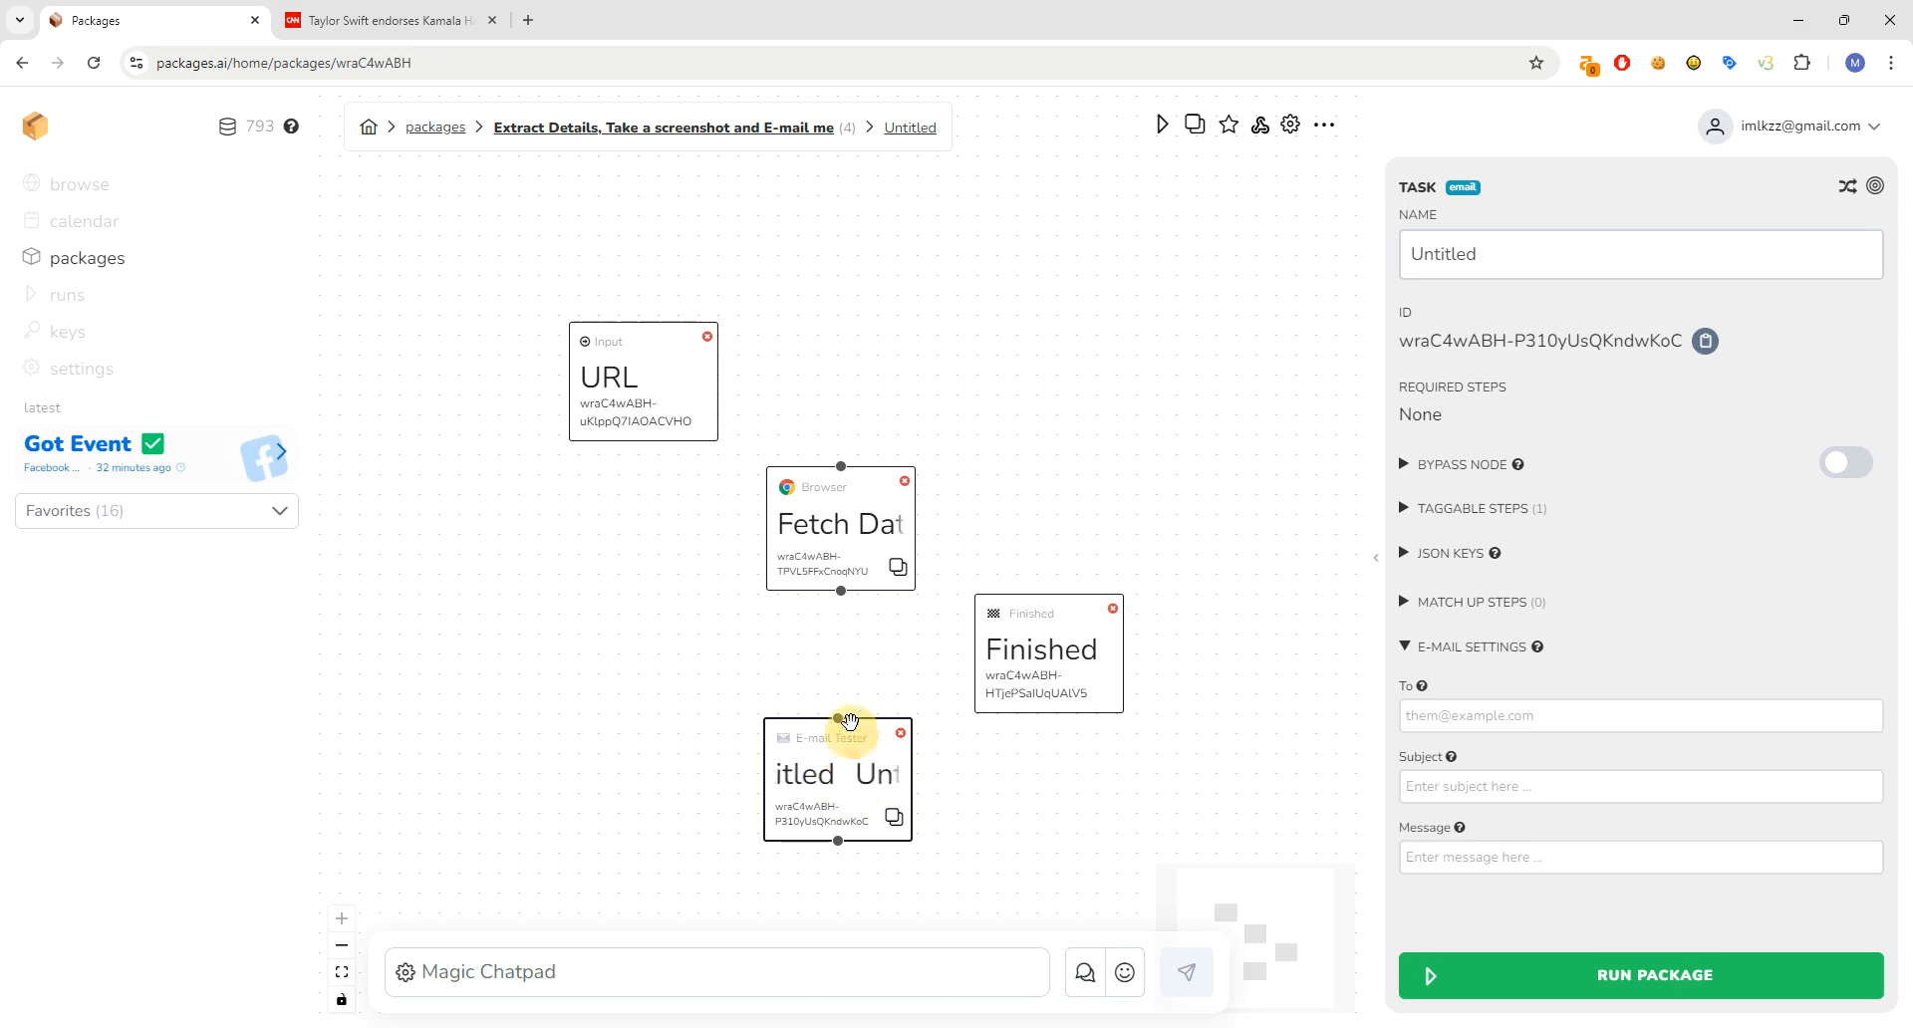
left_click_drag(837, 548, 842, 518)
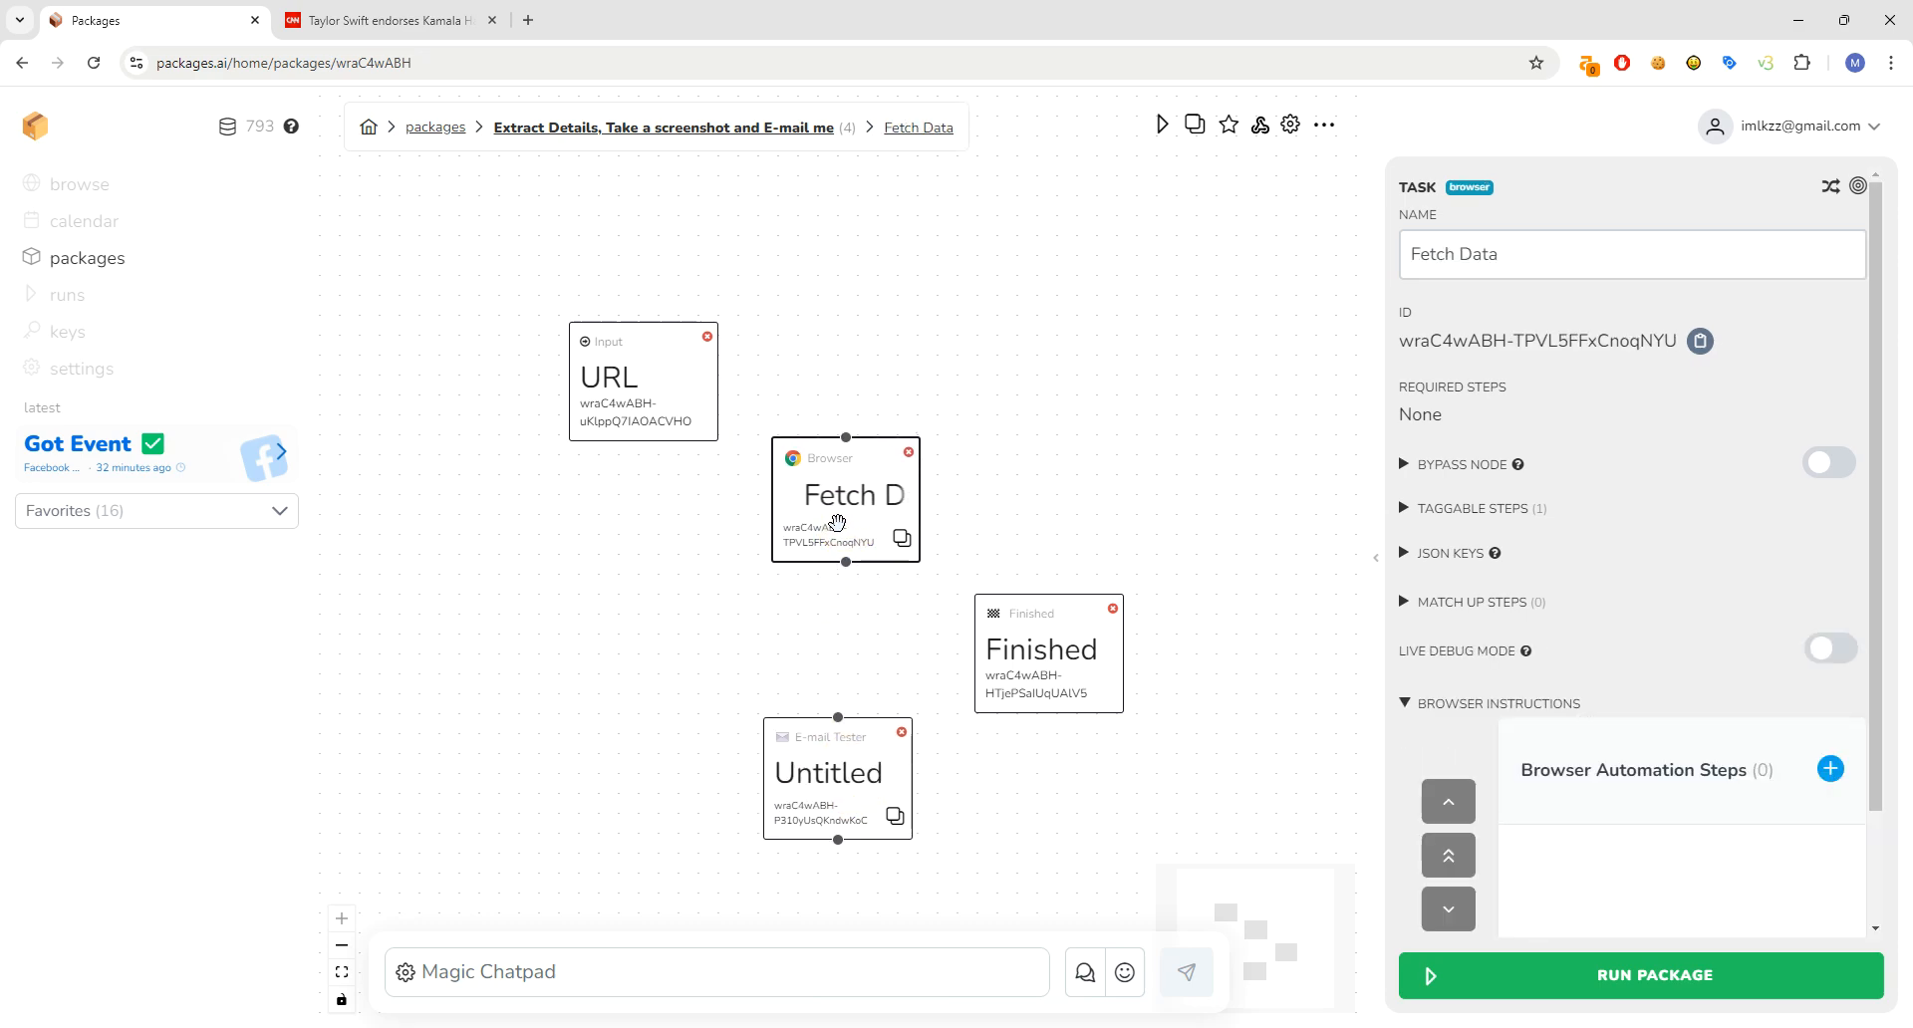
left_click_drag(846, 562, 855, 698)
- Add a second input node named 'E-mail Address' under the URL input
left_click(1495, 709)
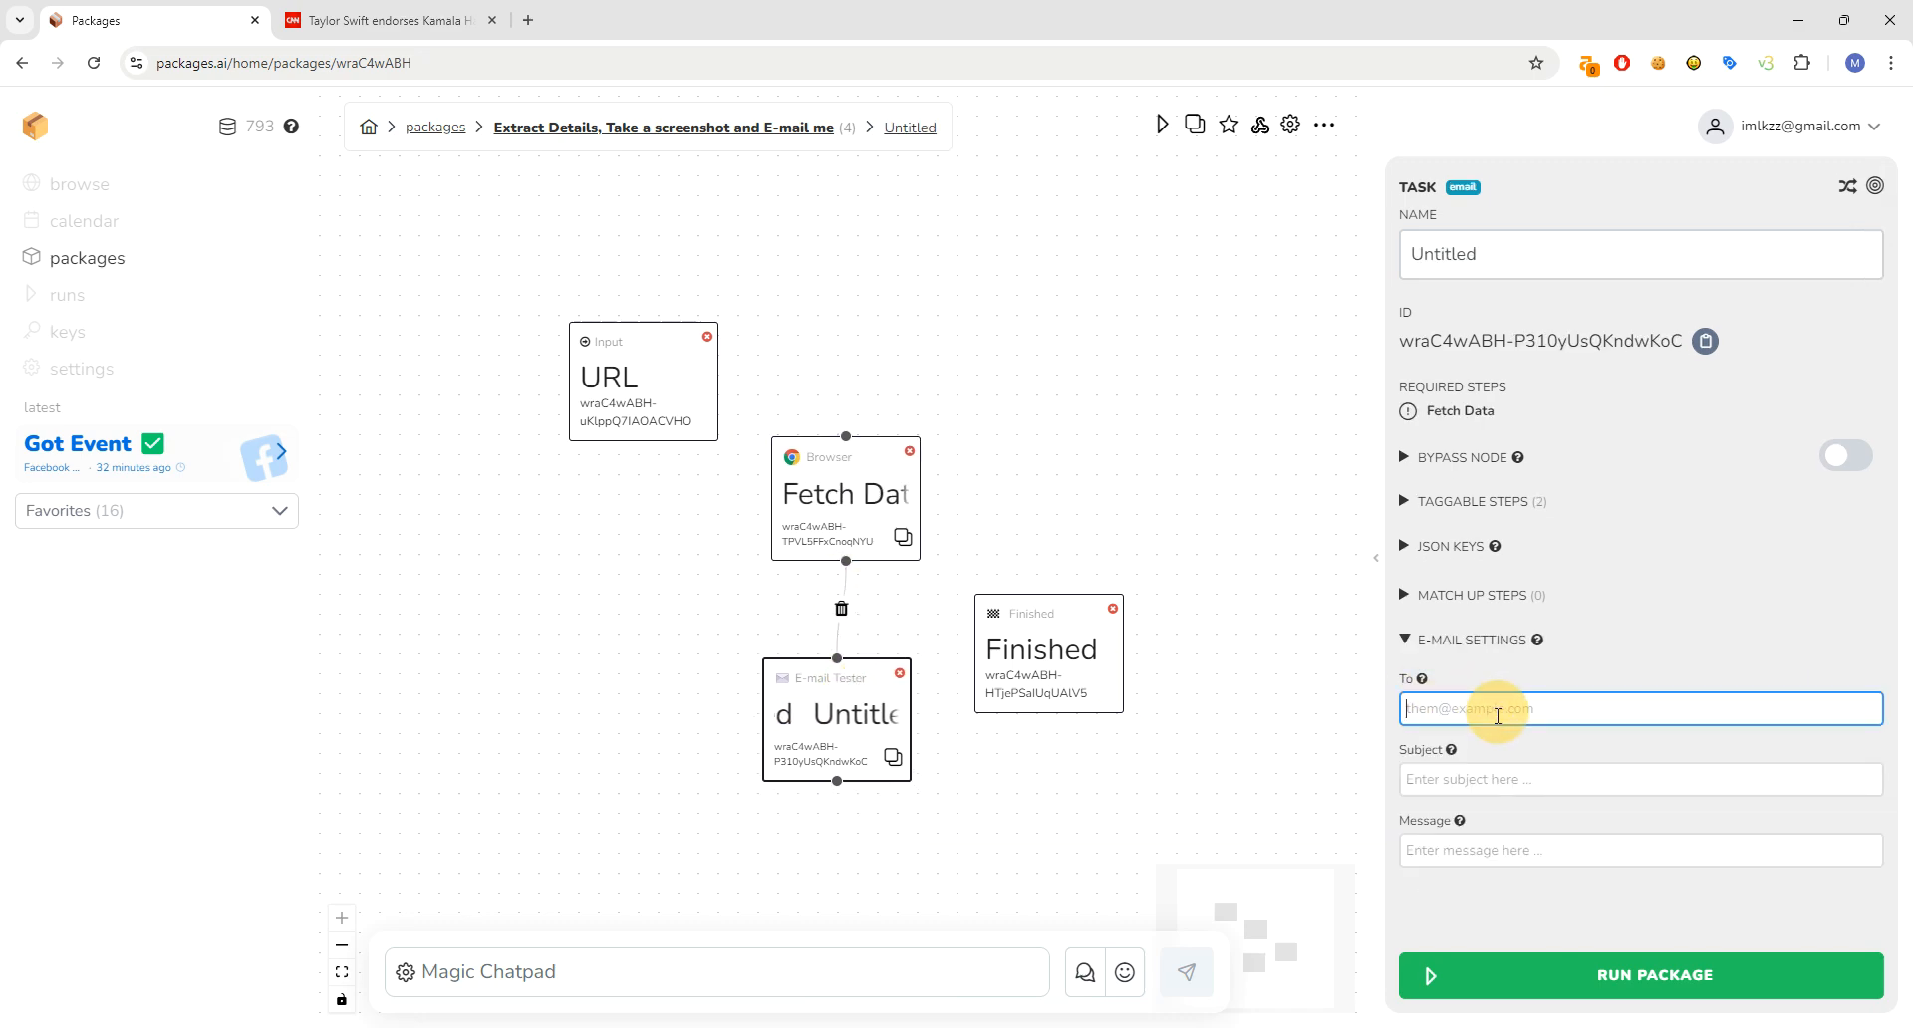
left_click(672, 376)
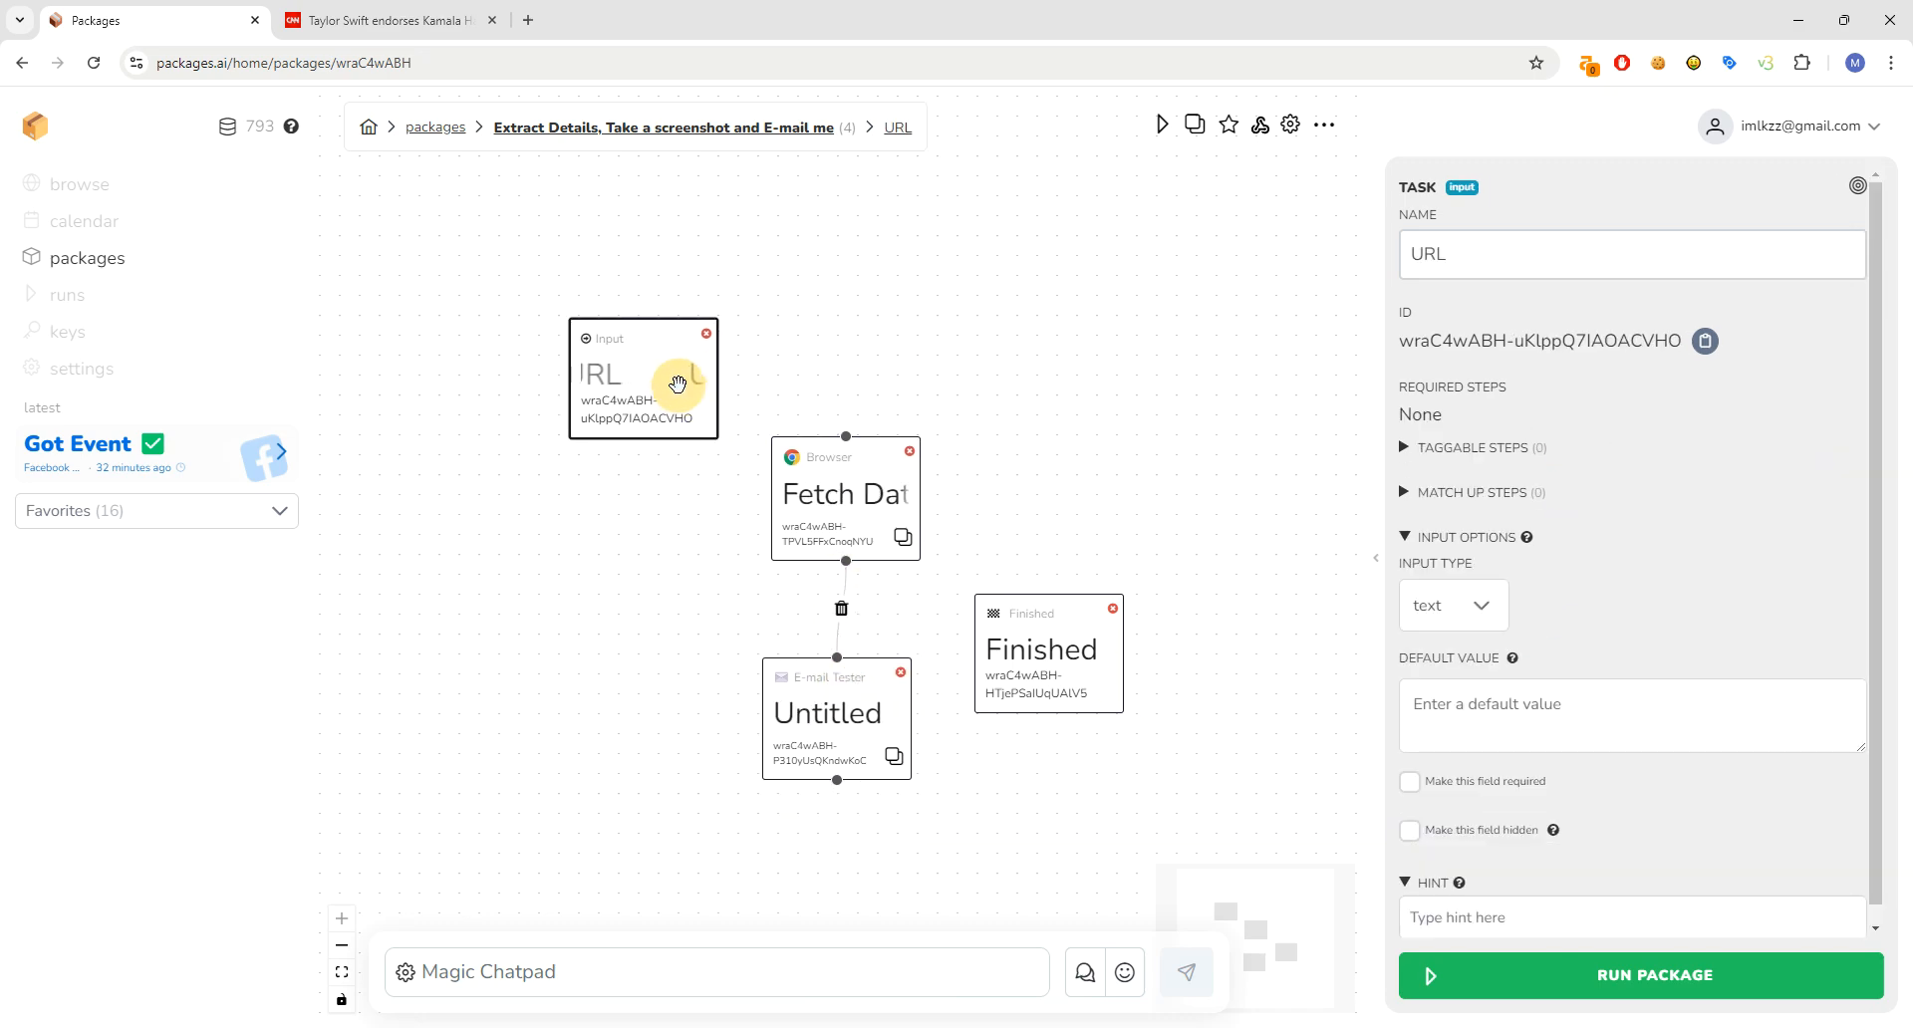
right_click(640, 499)
left_click(648, 503)
left_click_drag(671, 512, 615, 465)
left_click(1559, 264)
key("ctrl+a")
type("E")
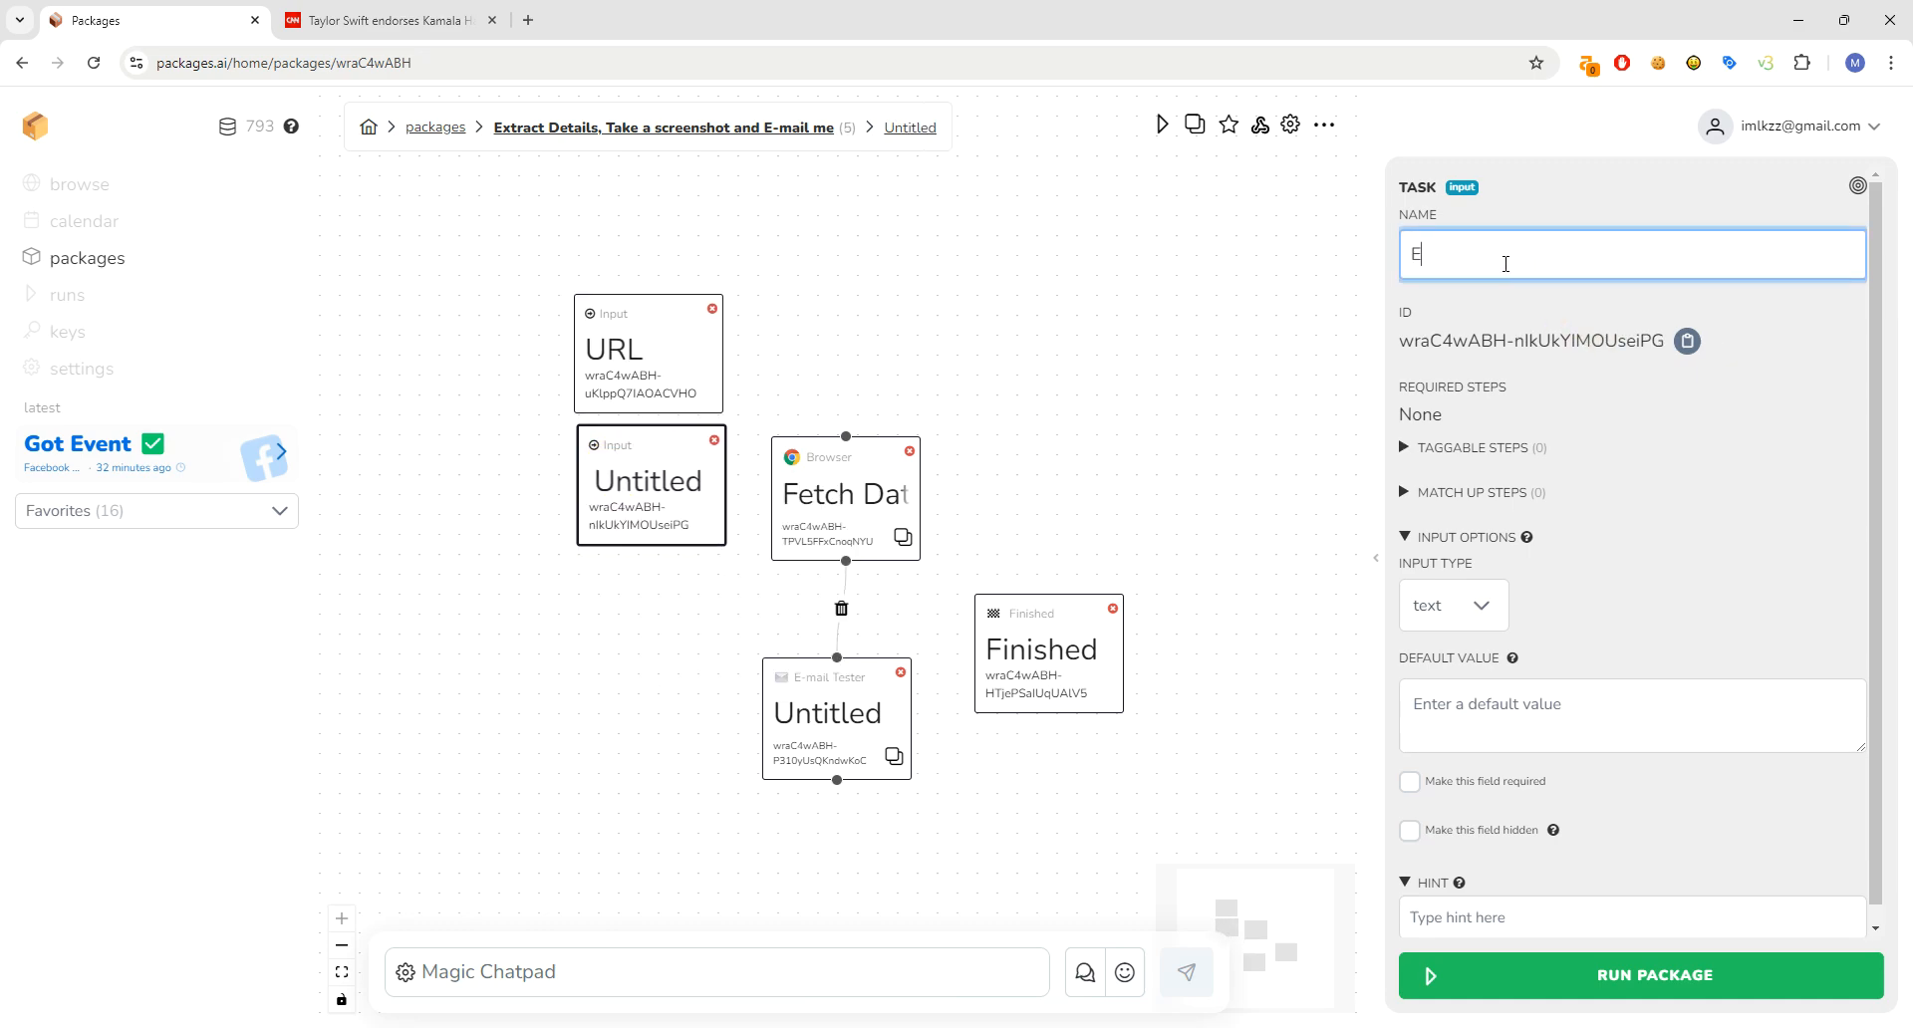
type("-mail Address")
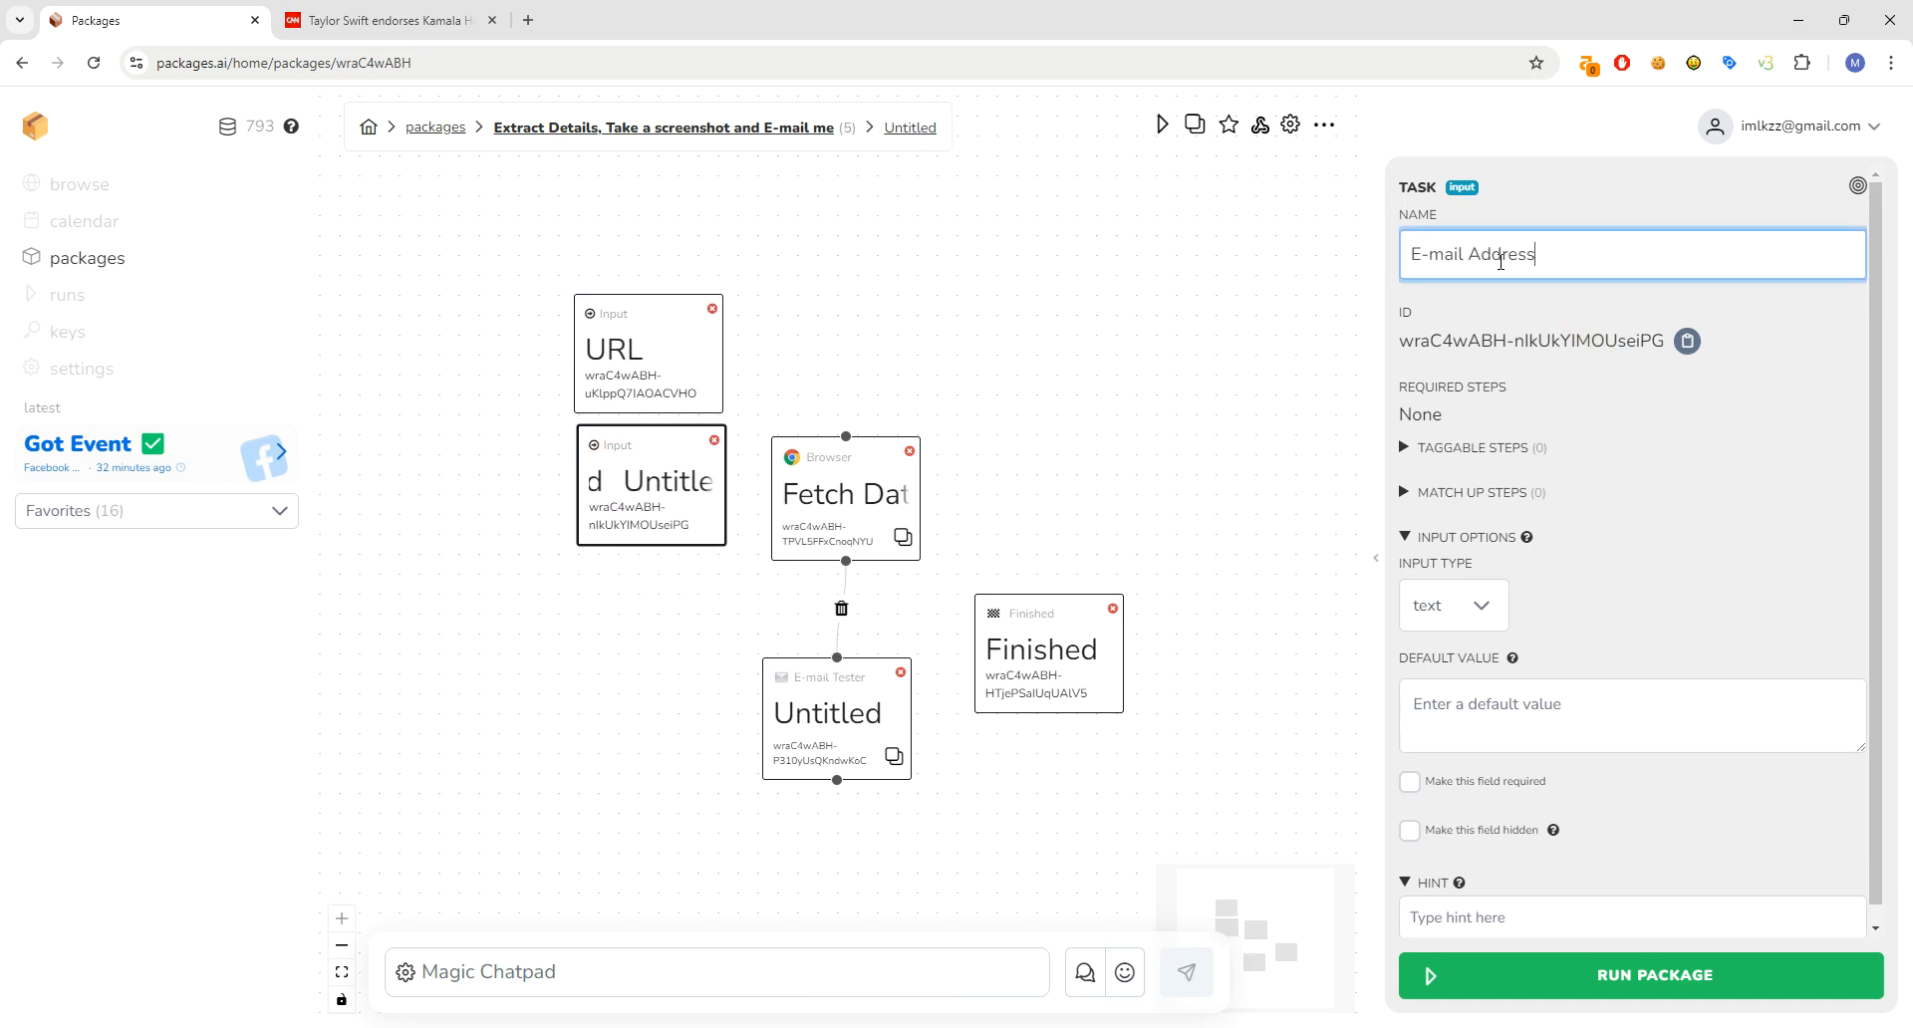
- Inspect the E-mail Tester node's settings, then the Fetch Data node's settings
left_click(807, 704)
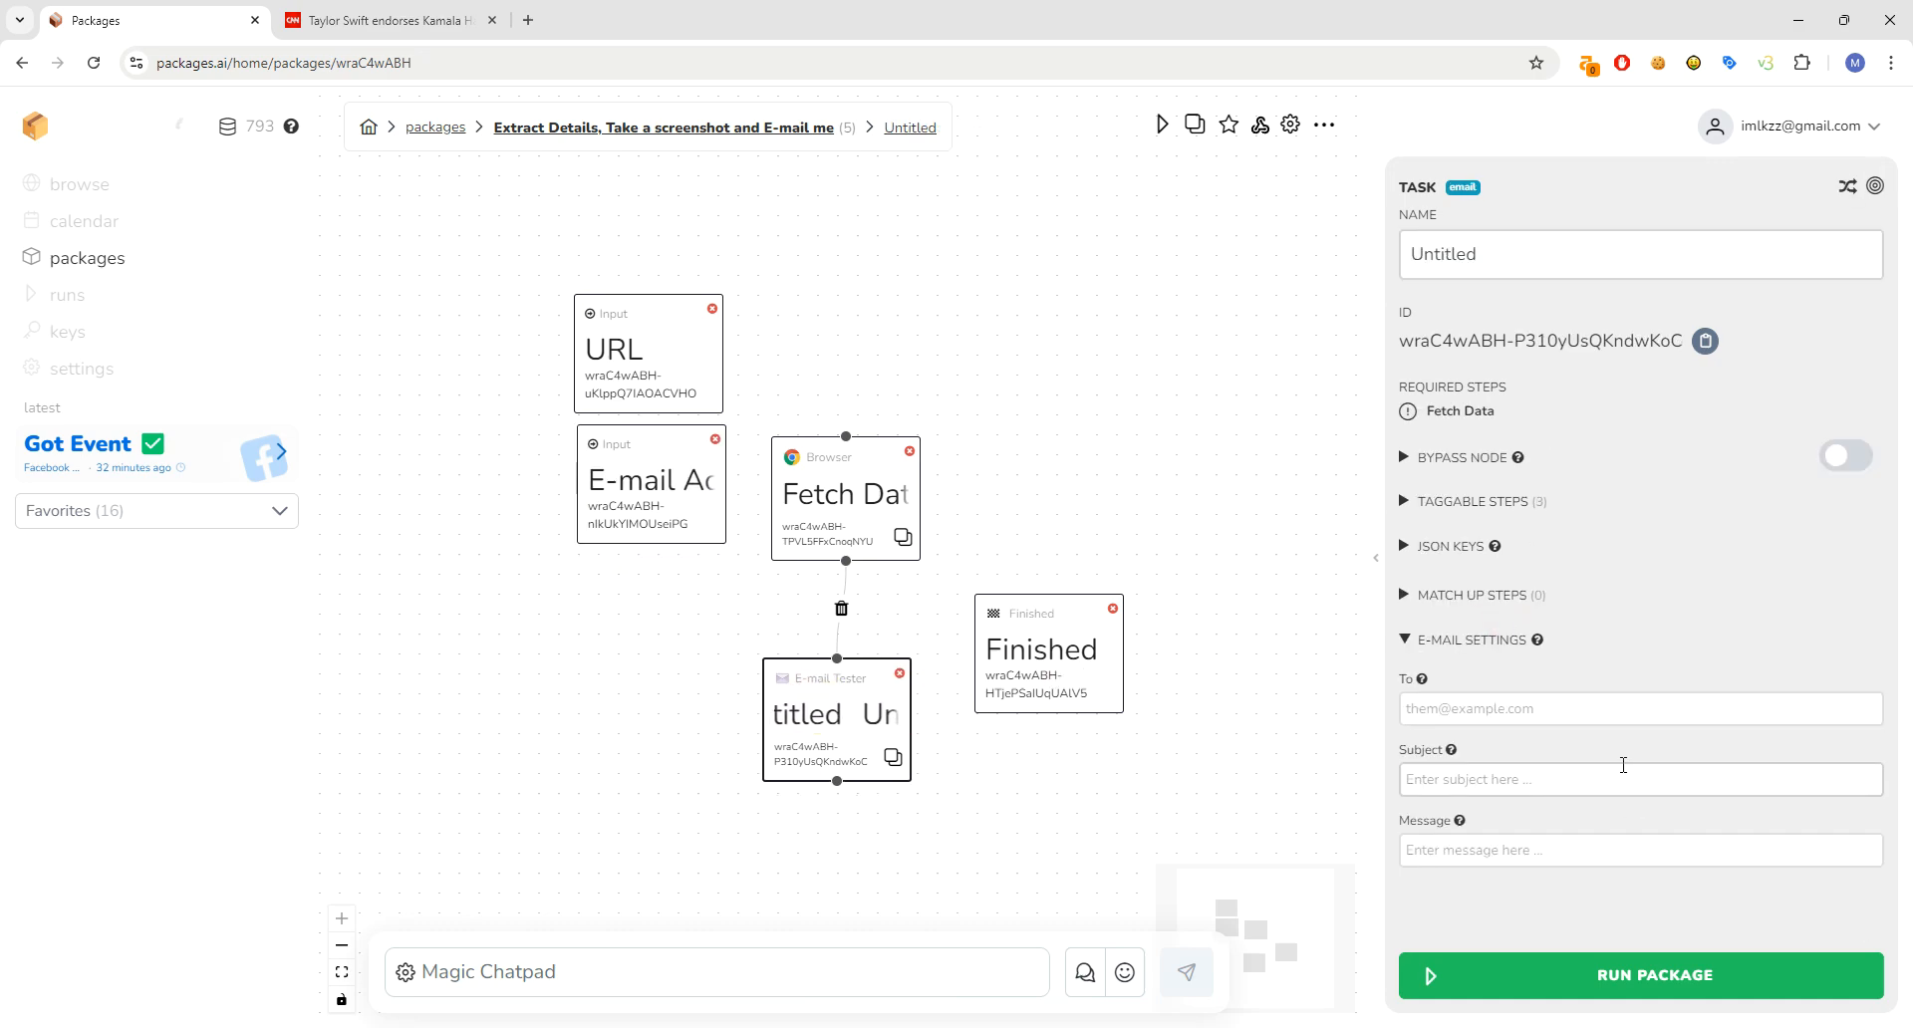
left_click(1557, 785)
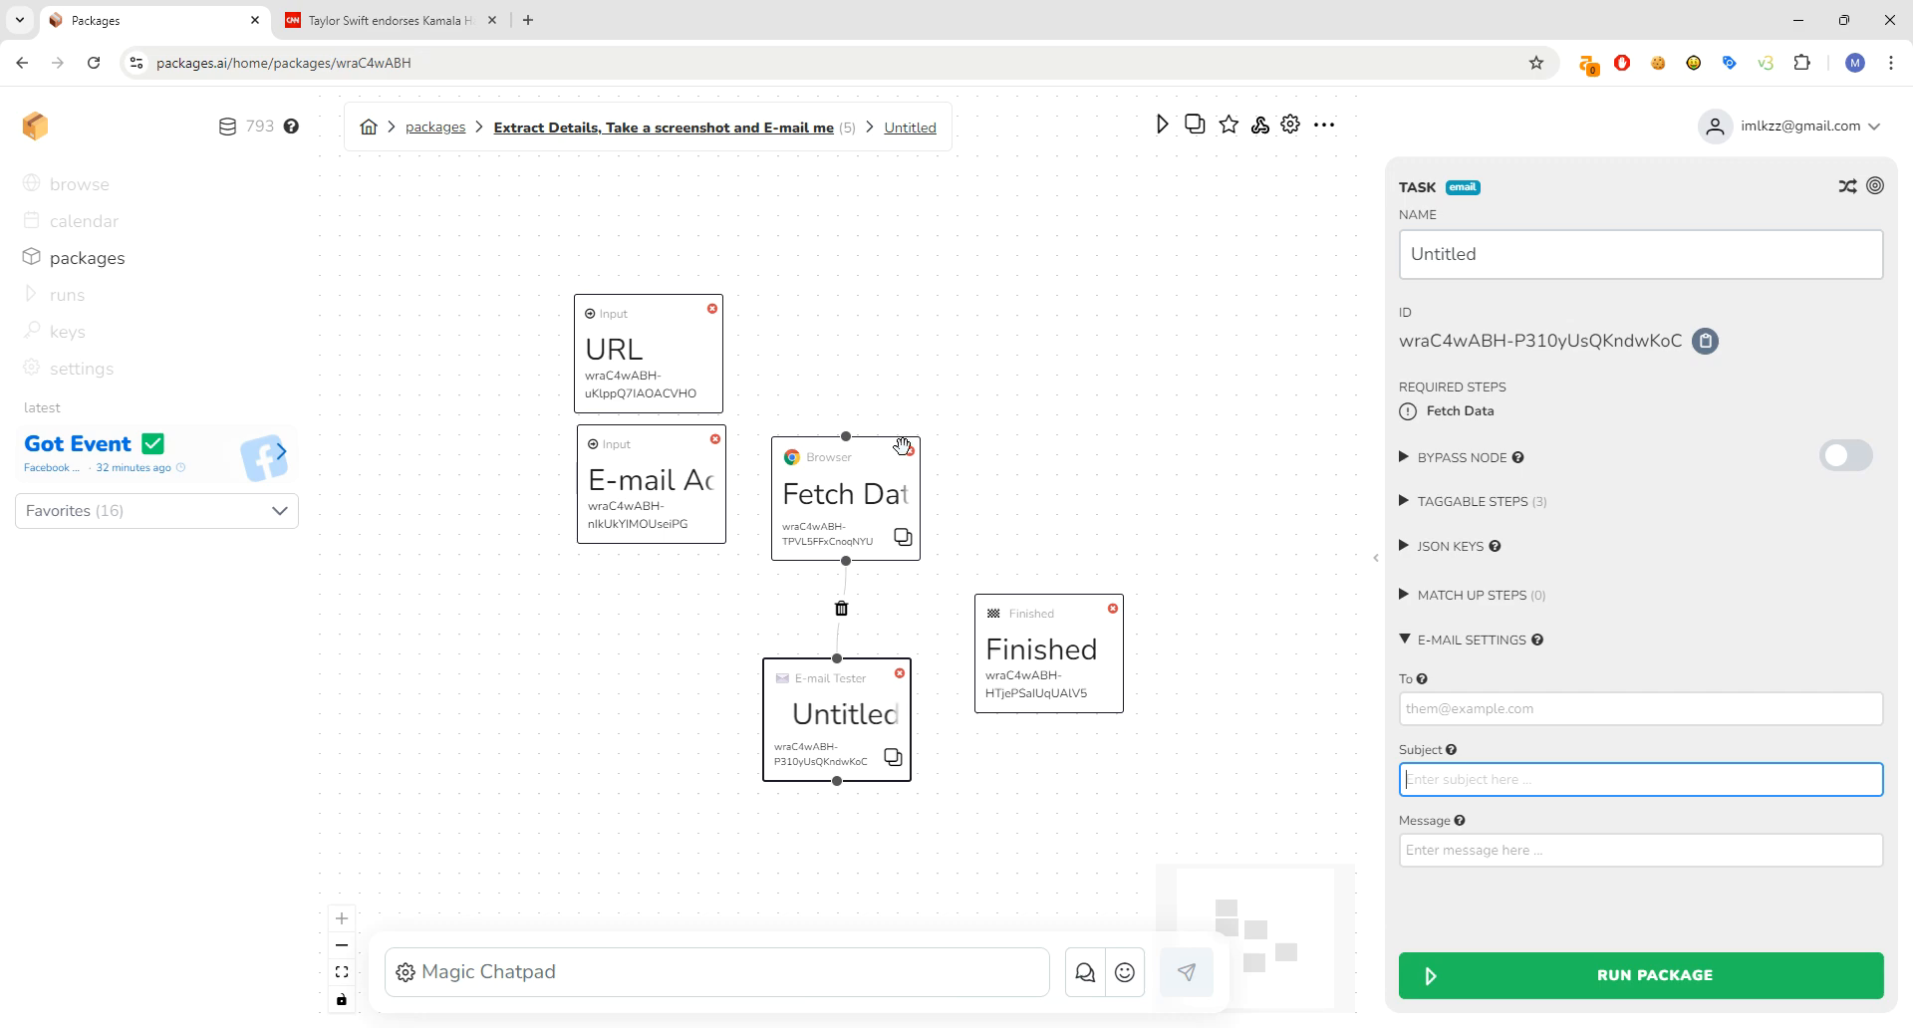
left_click(837, 510)
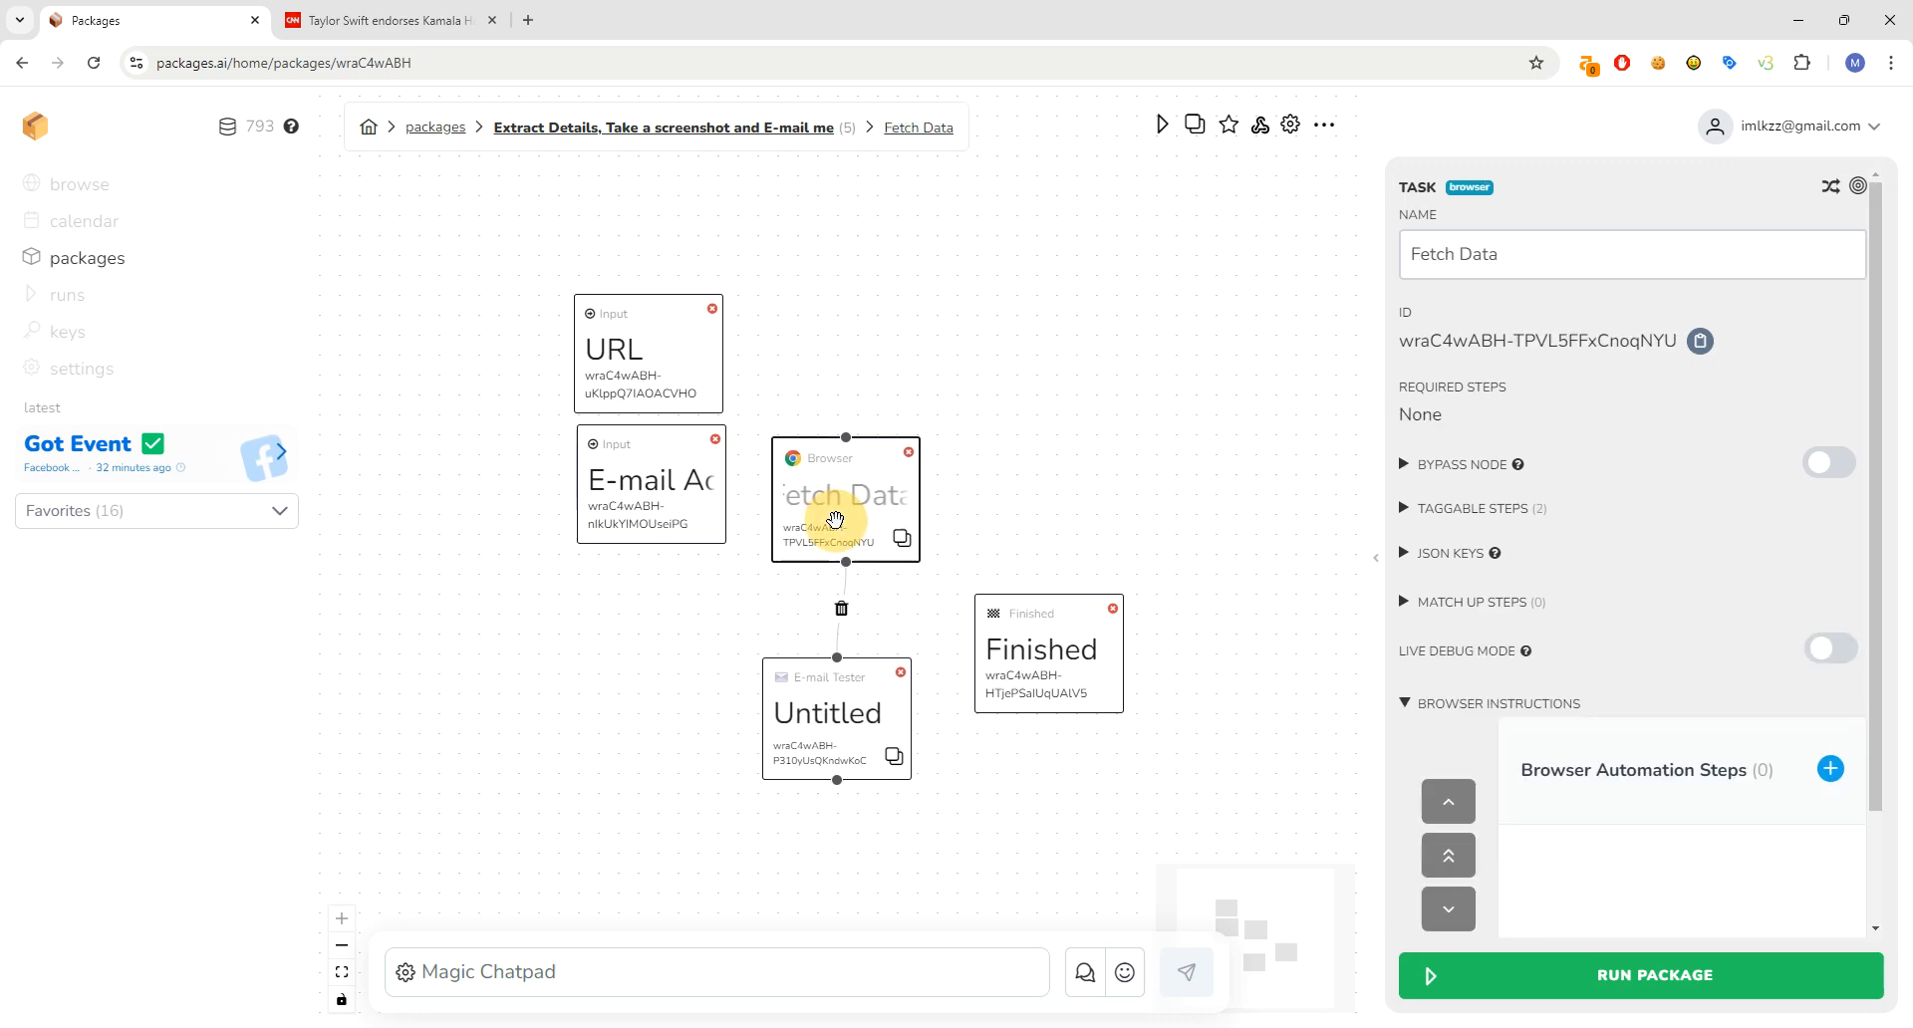
- Add a 'Go to URL' browser step that visits the URL input
left_click(1831, 768)
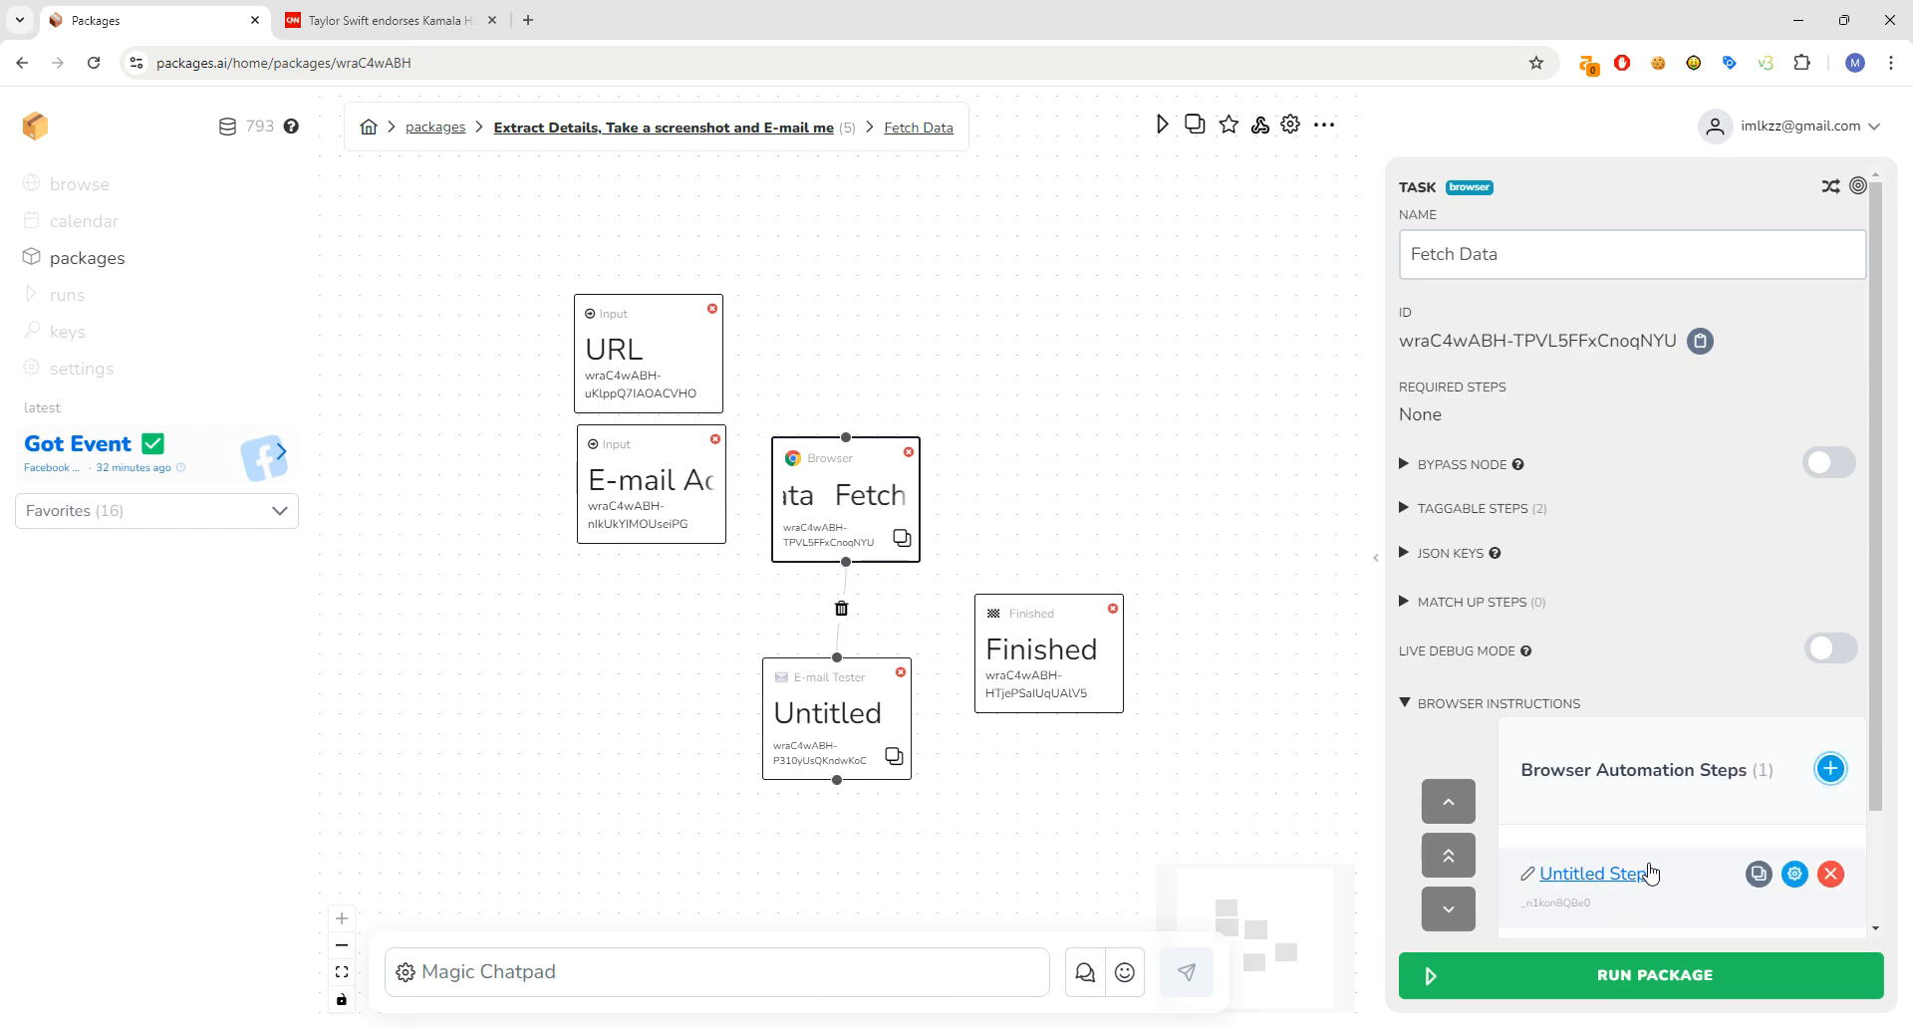
left_click(1594, 875)
left_click(820, 342)
type("Go")
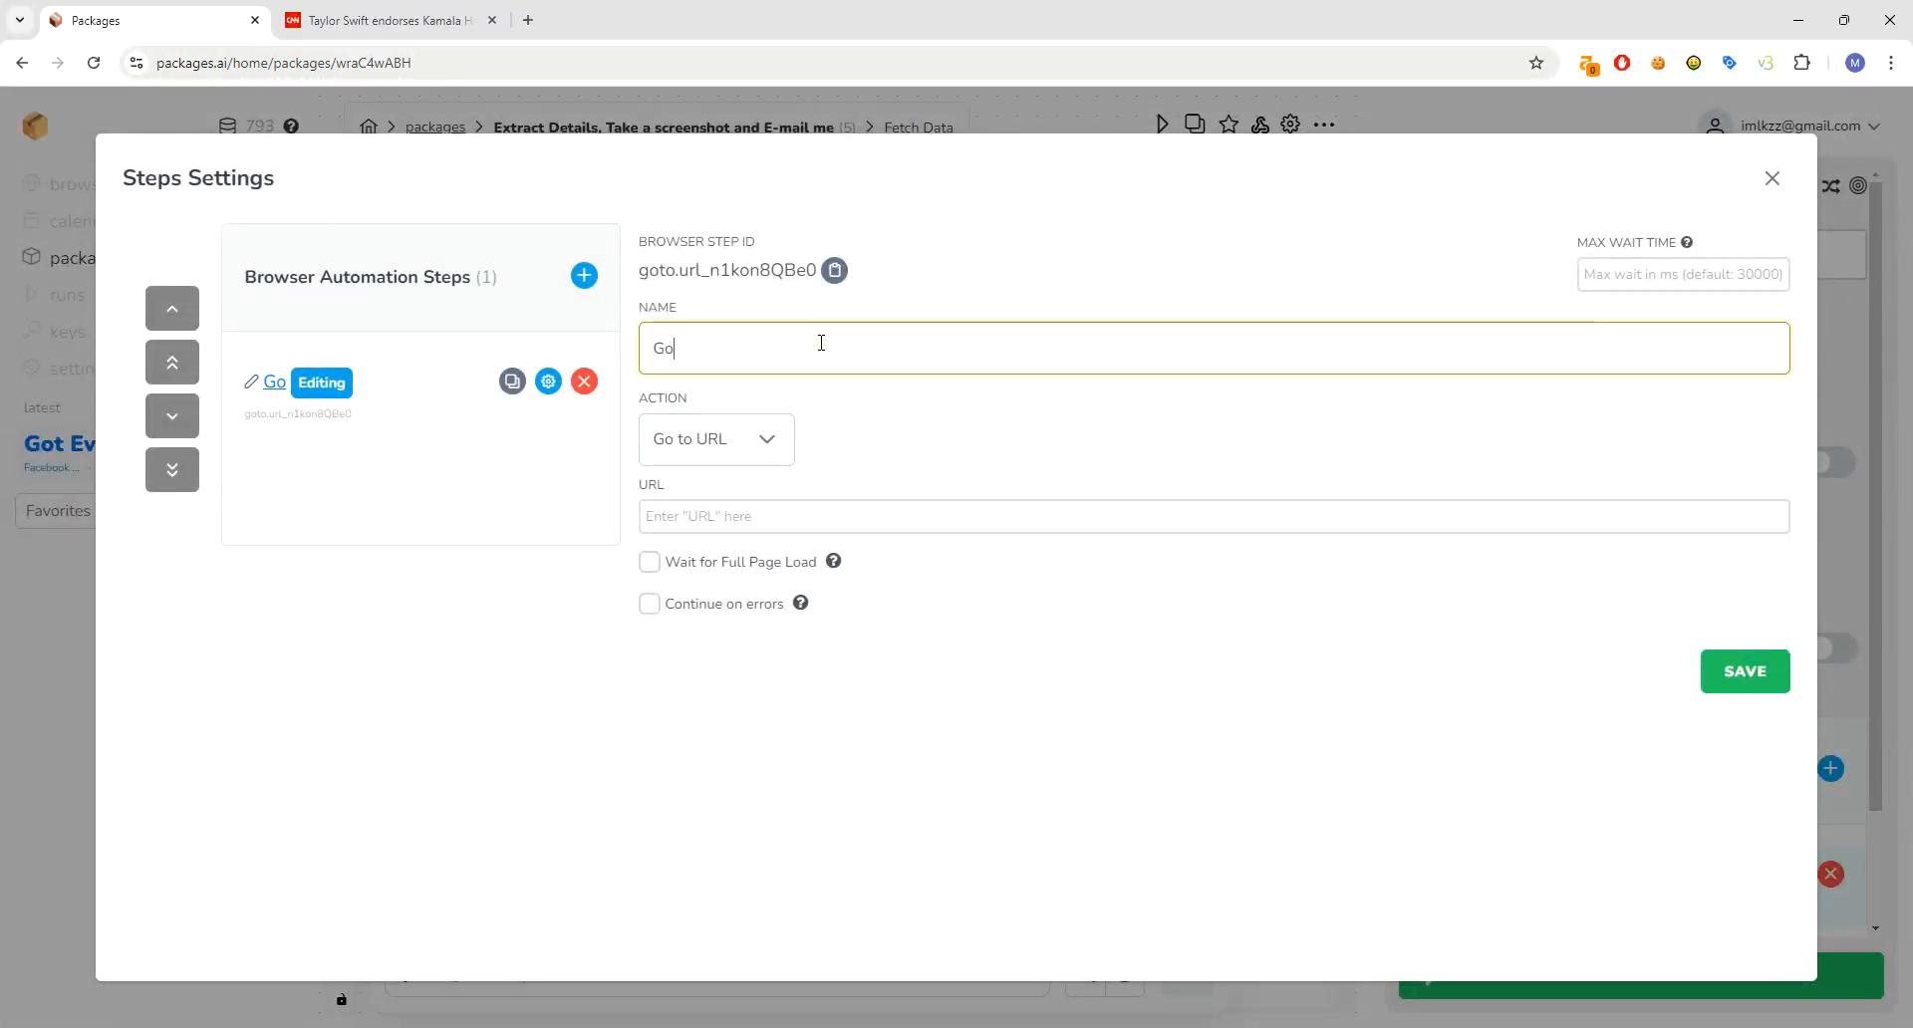
type(" to URL")
left_click(768, 451)
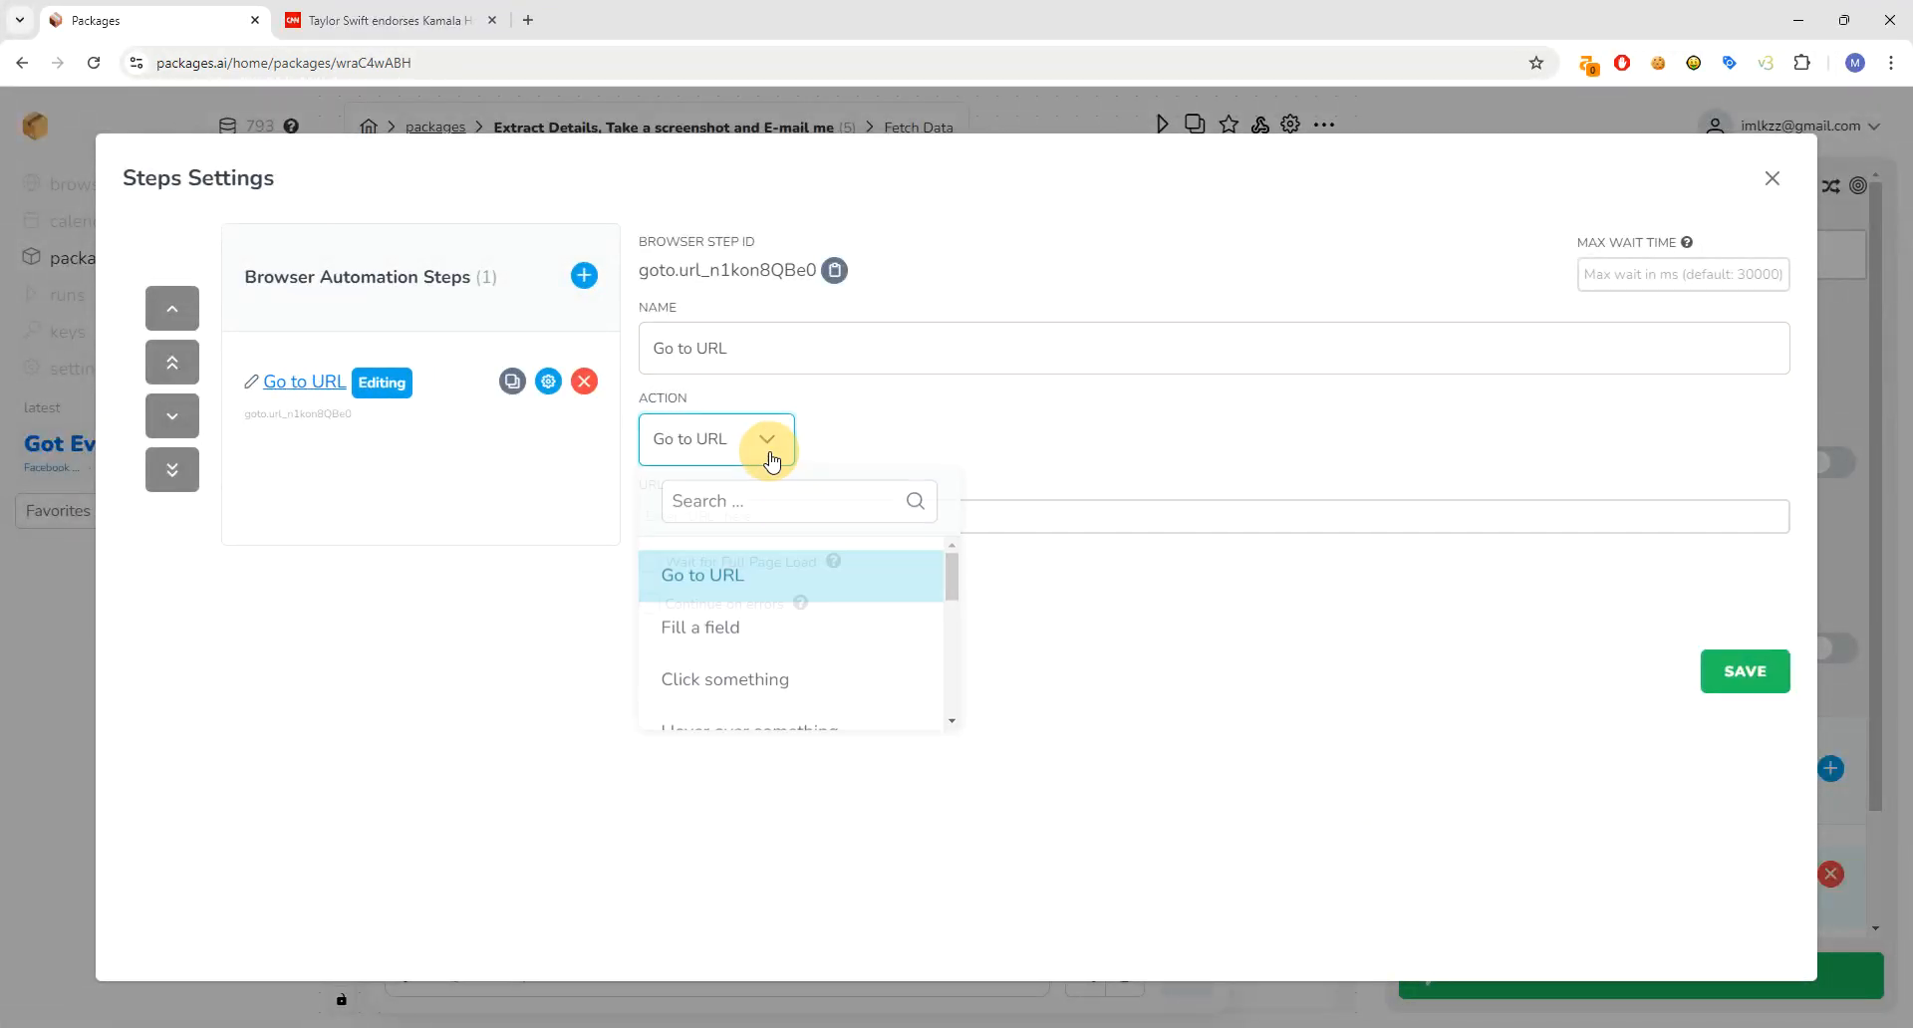
left_click(776, 499)
left_click(779, 568)
left_click(808, 525)
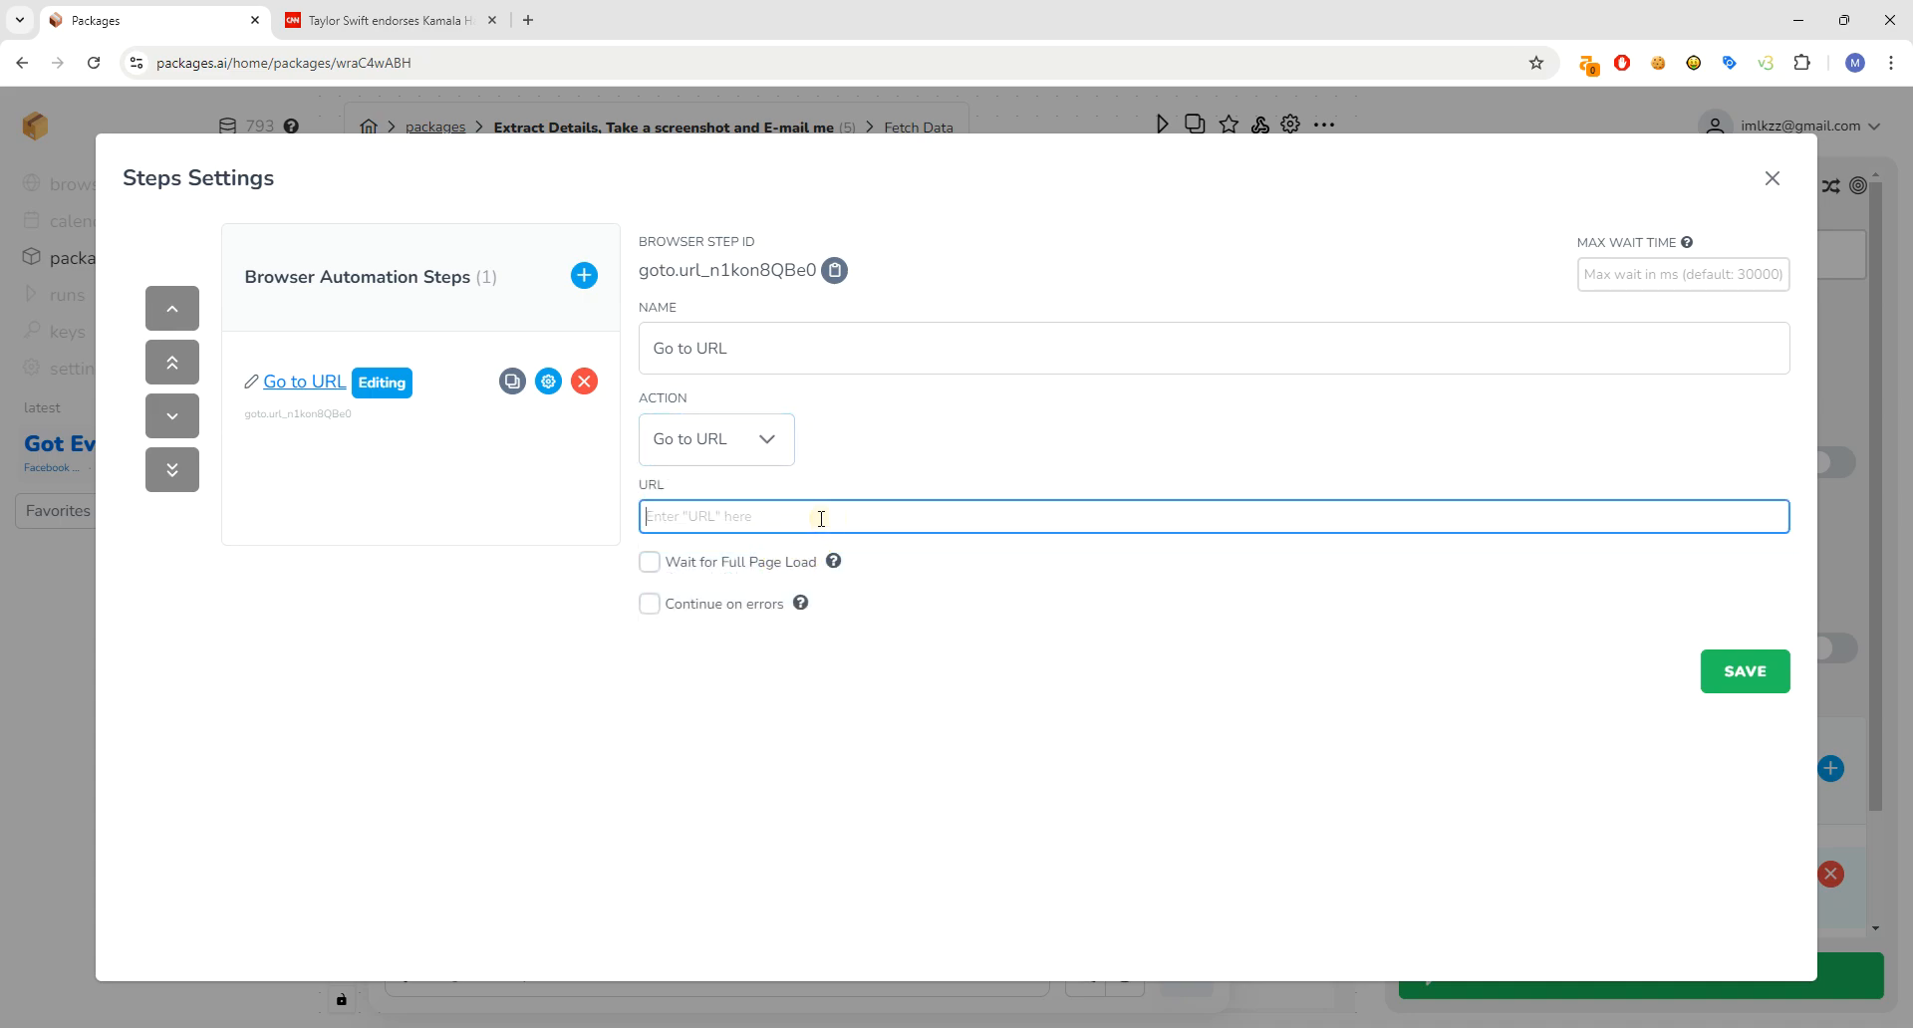
type("@U")
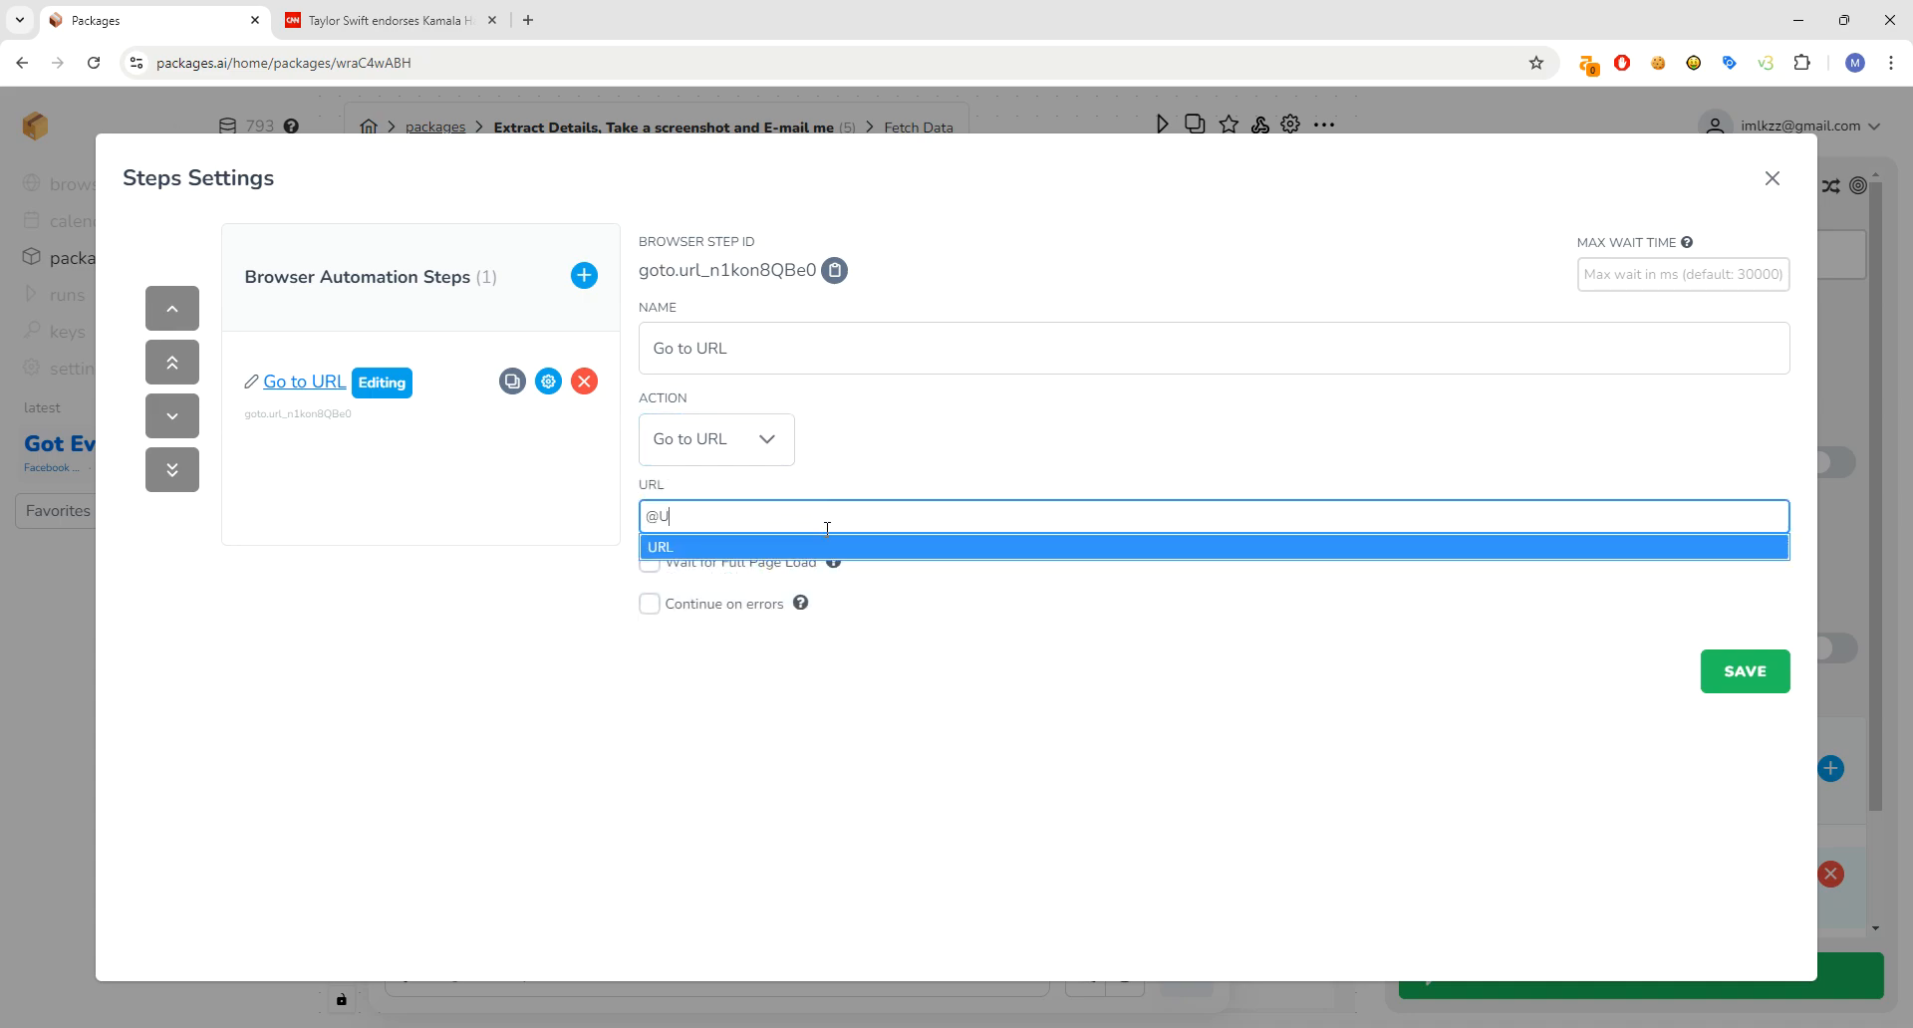
left_click(823, 546)
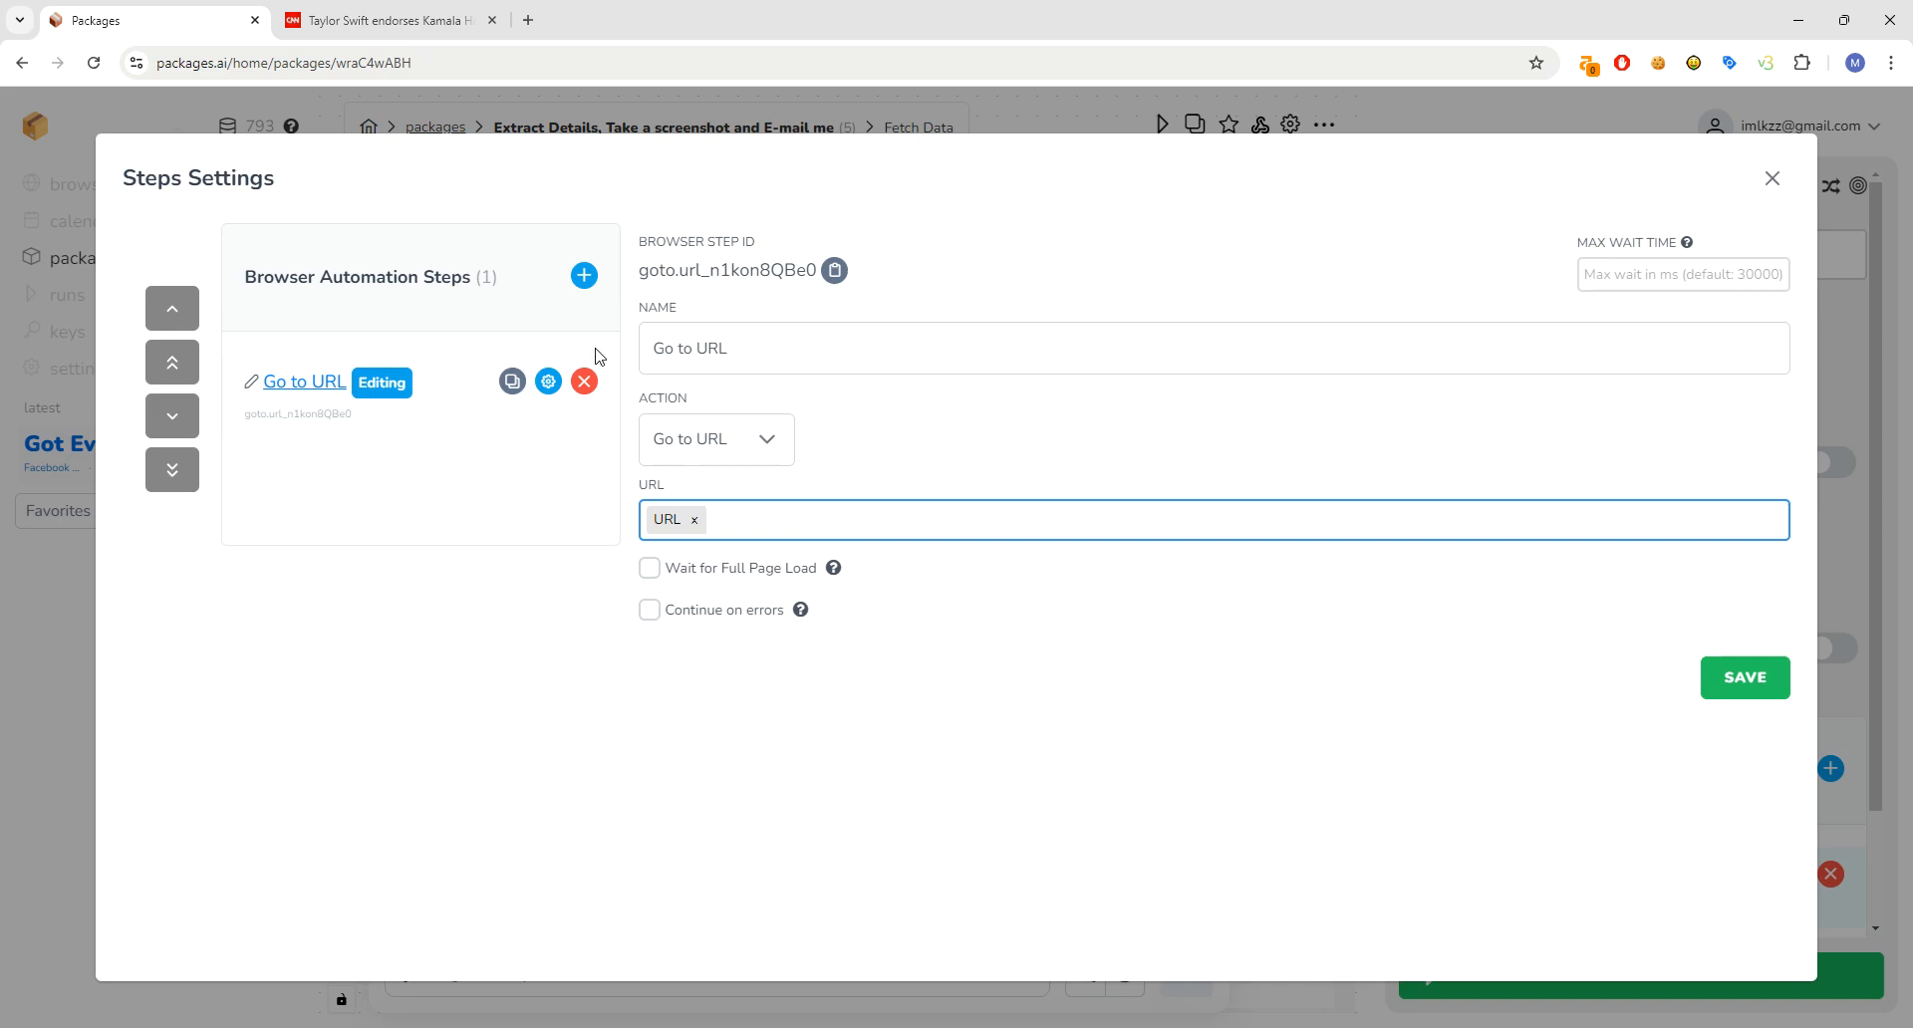
- Add a 'Wait 5 Seconds' step using the wait-for-milliseconds action with 5000 ms
left_click(584, 275)
left_click(337, 493)
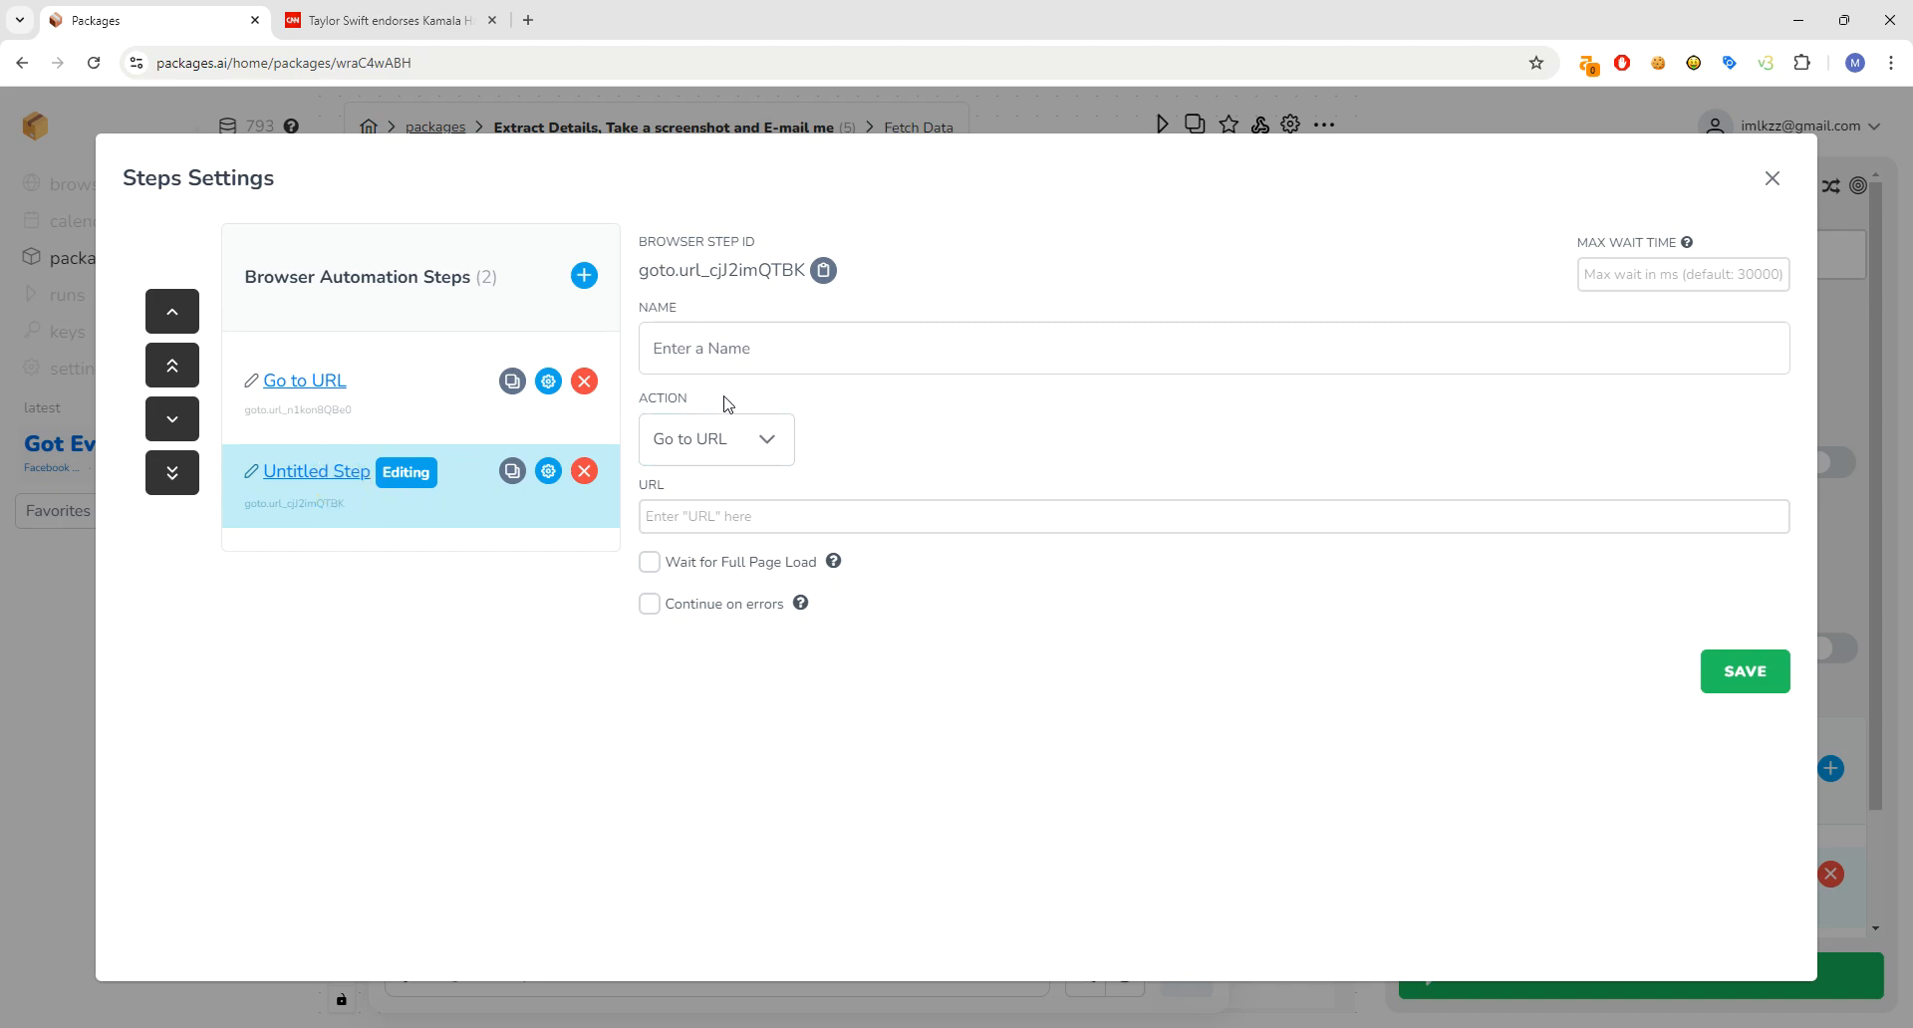
left_click(725, 437)
type("wait")
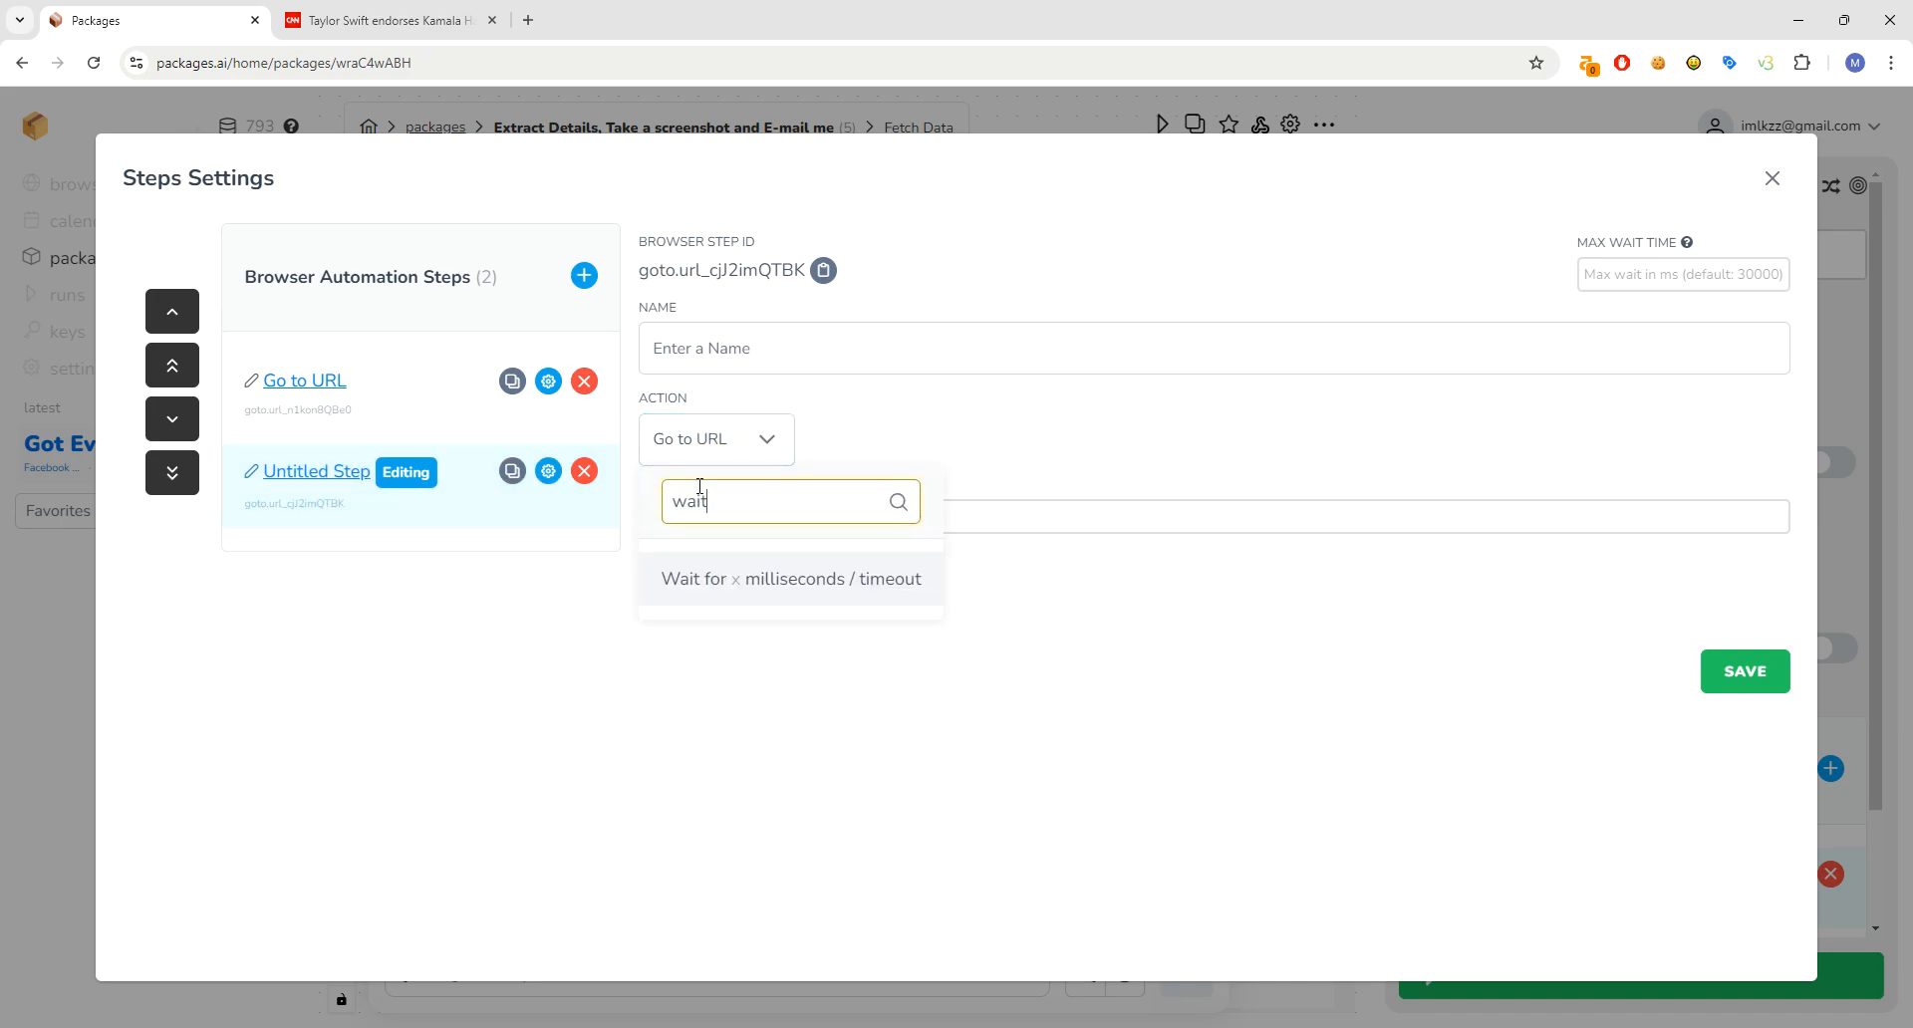
left_click(815, 579)
left_click(748, 515)
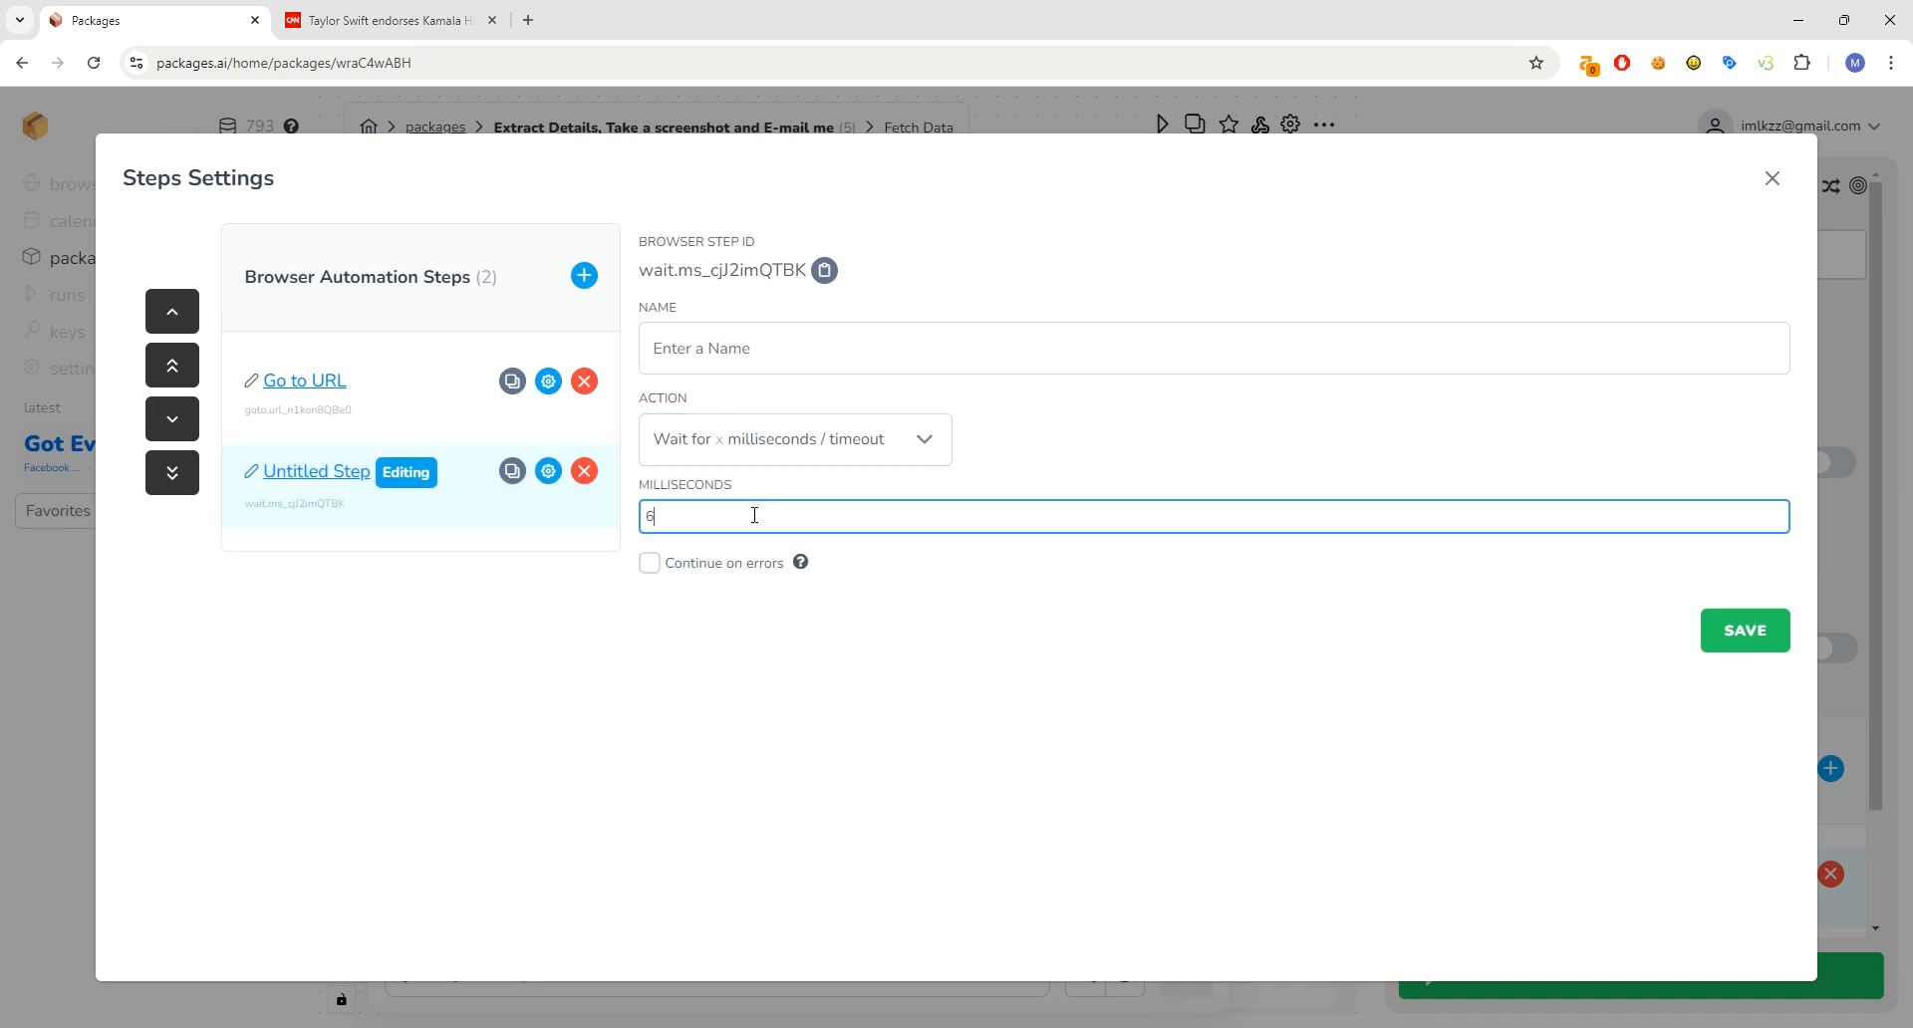
left_click(831, 371)
type("Wait 5 Seconds")
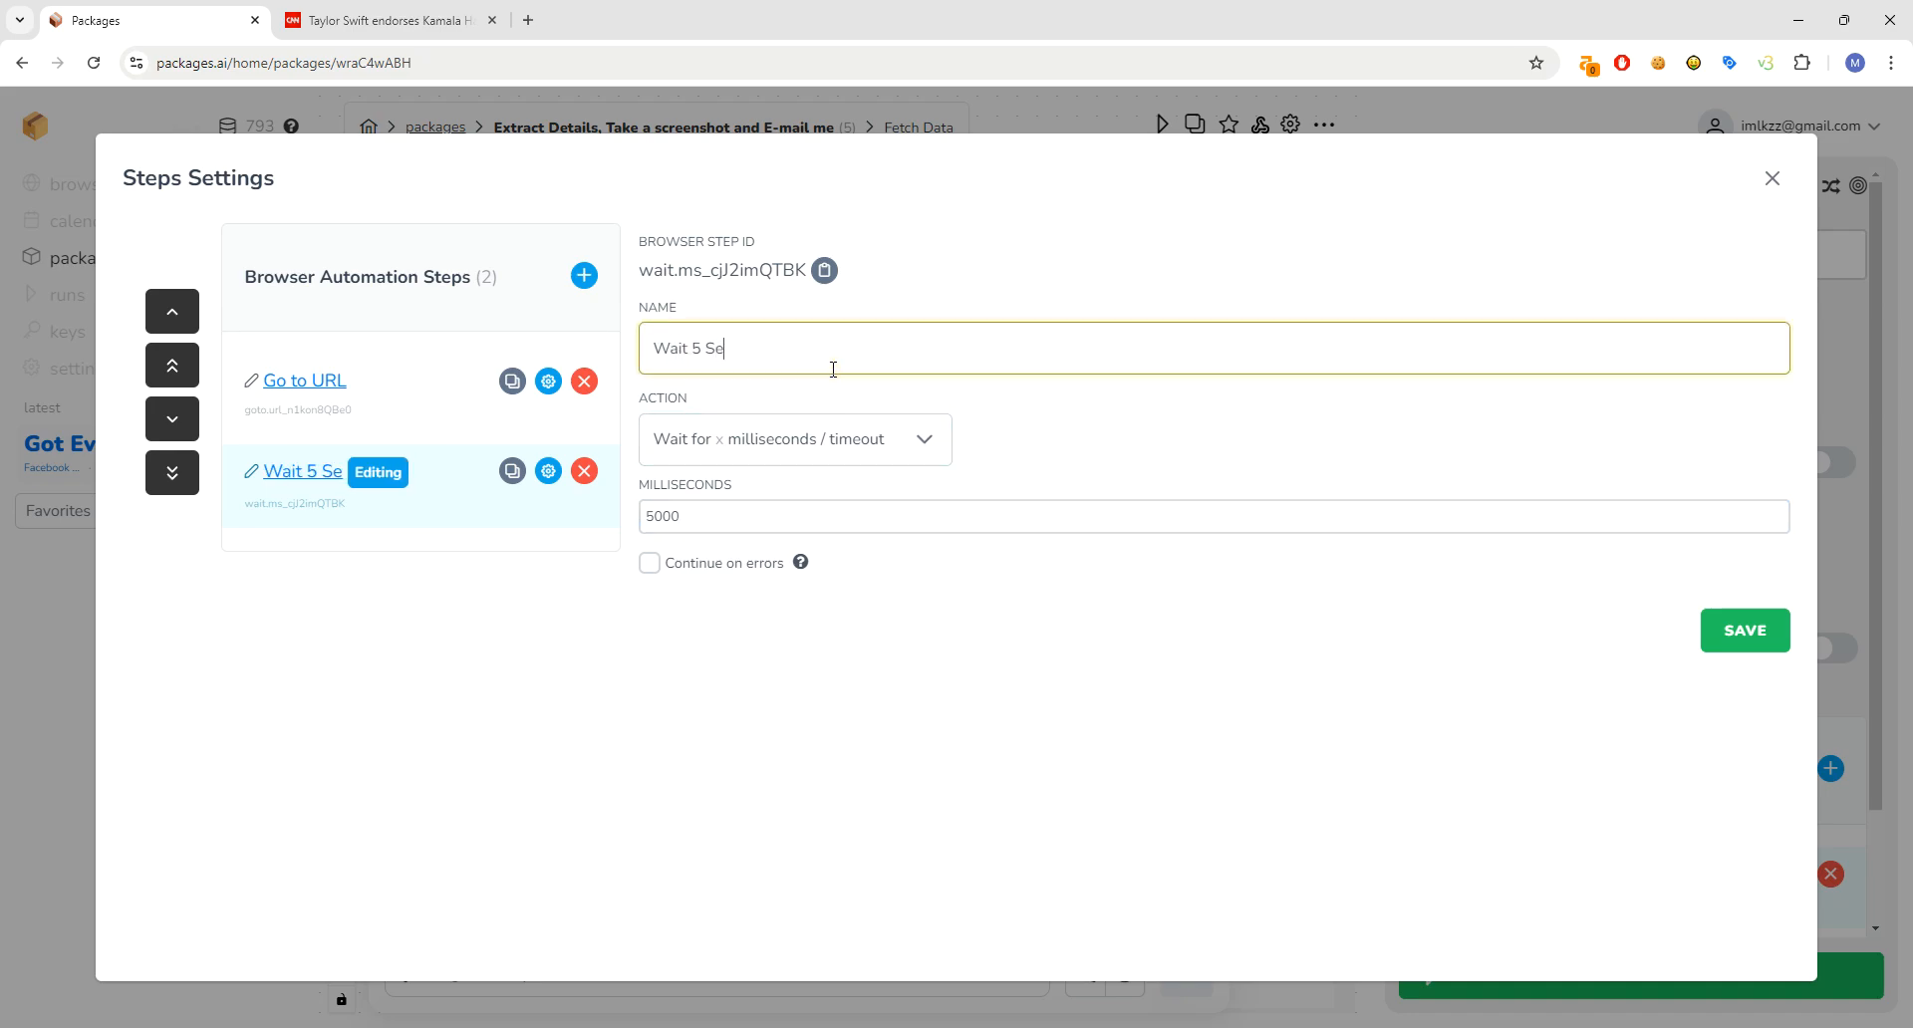
left_click(584, 276)
- Make the new step 'Get the H1 Tag', extracting data by locator with selector h1
left_click(361, 557)
left_click(749, 448)
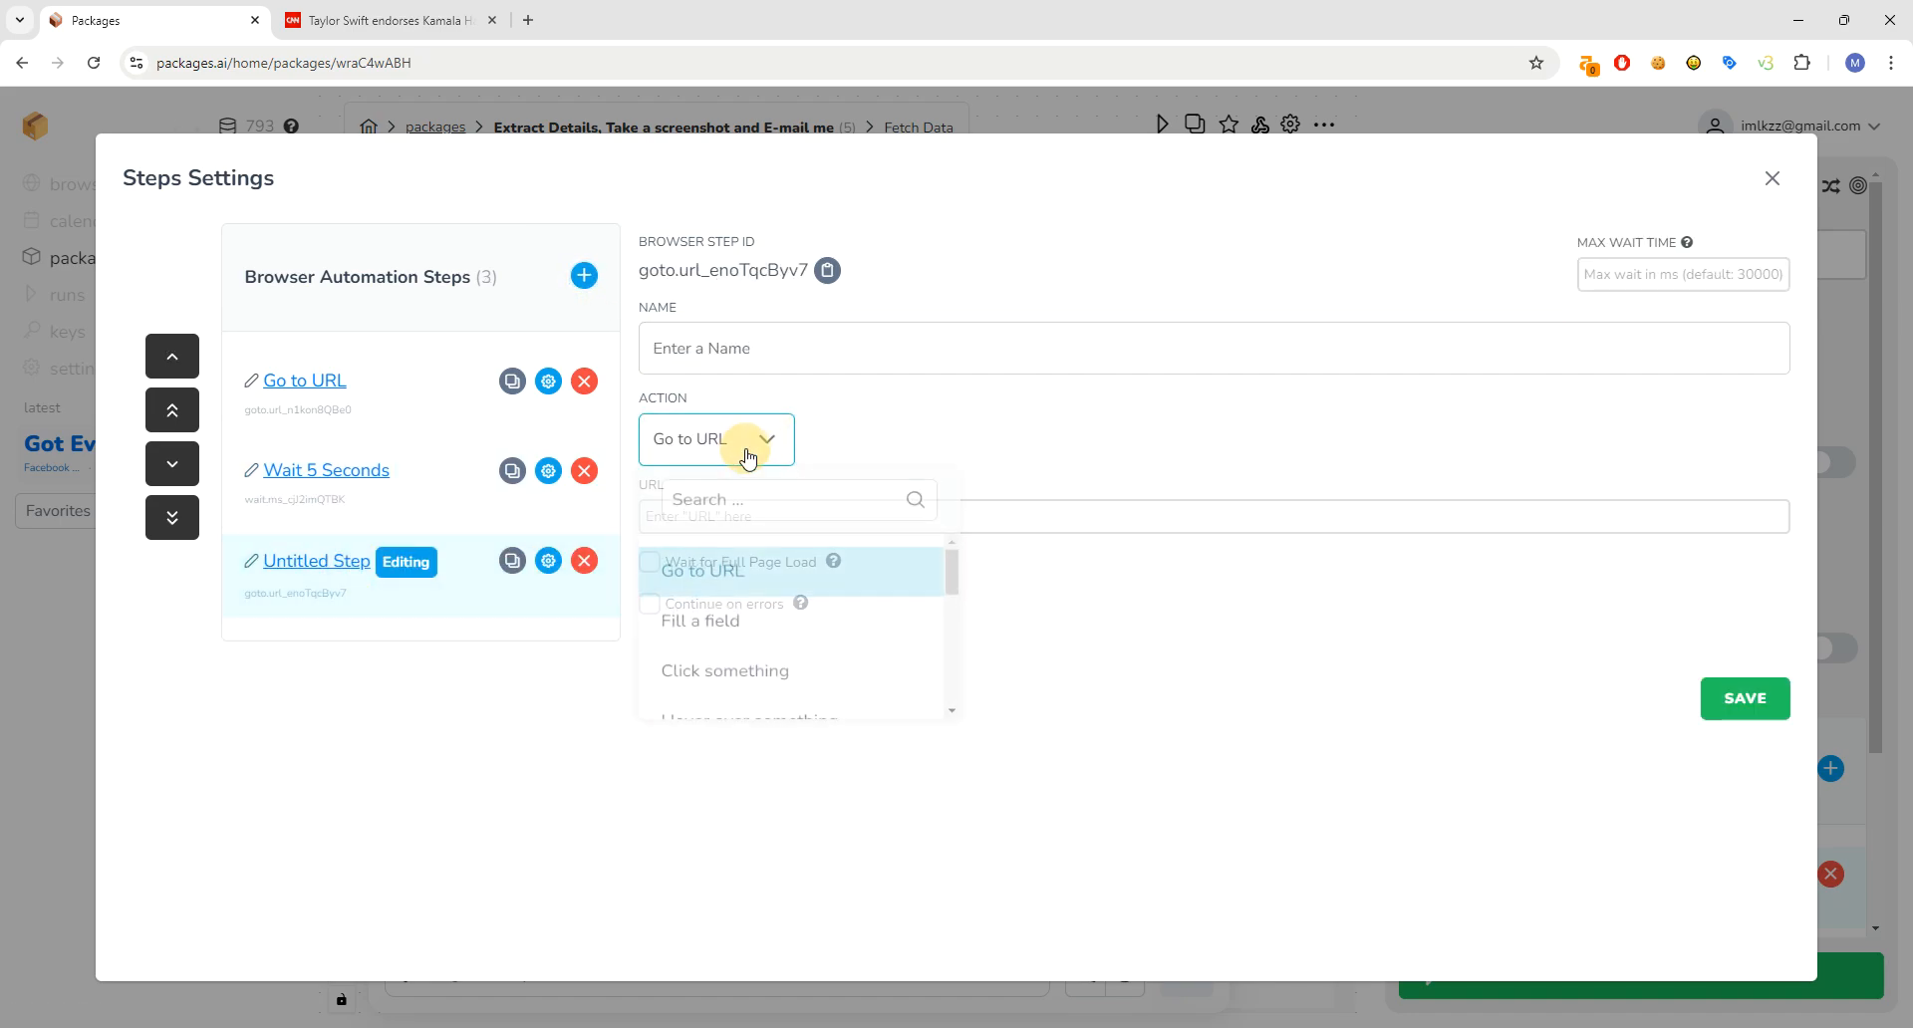
type("extr")
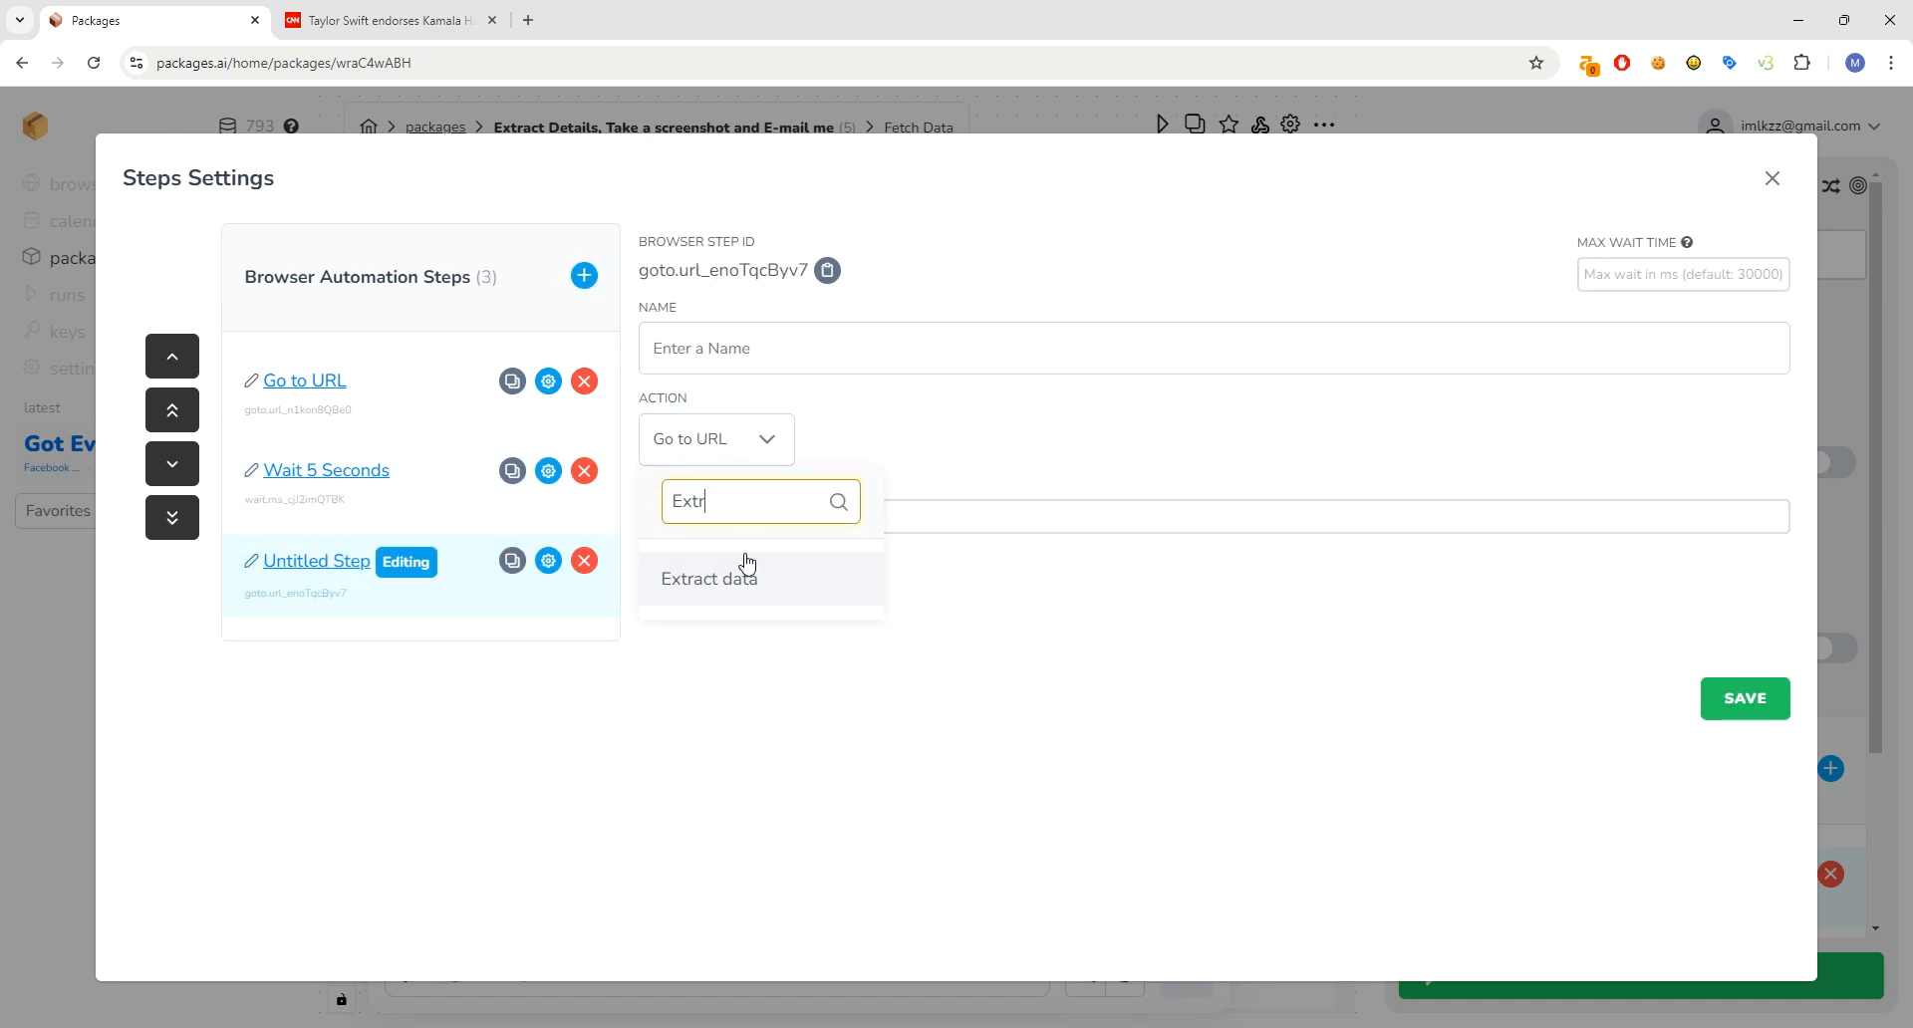
left_click(747, 577)
left_click(711, 520)
left_click(712, 521)
left_click(860, 605)
left_click(825, 365)
type("Get the H1")
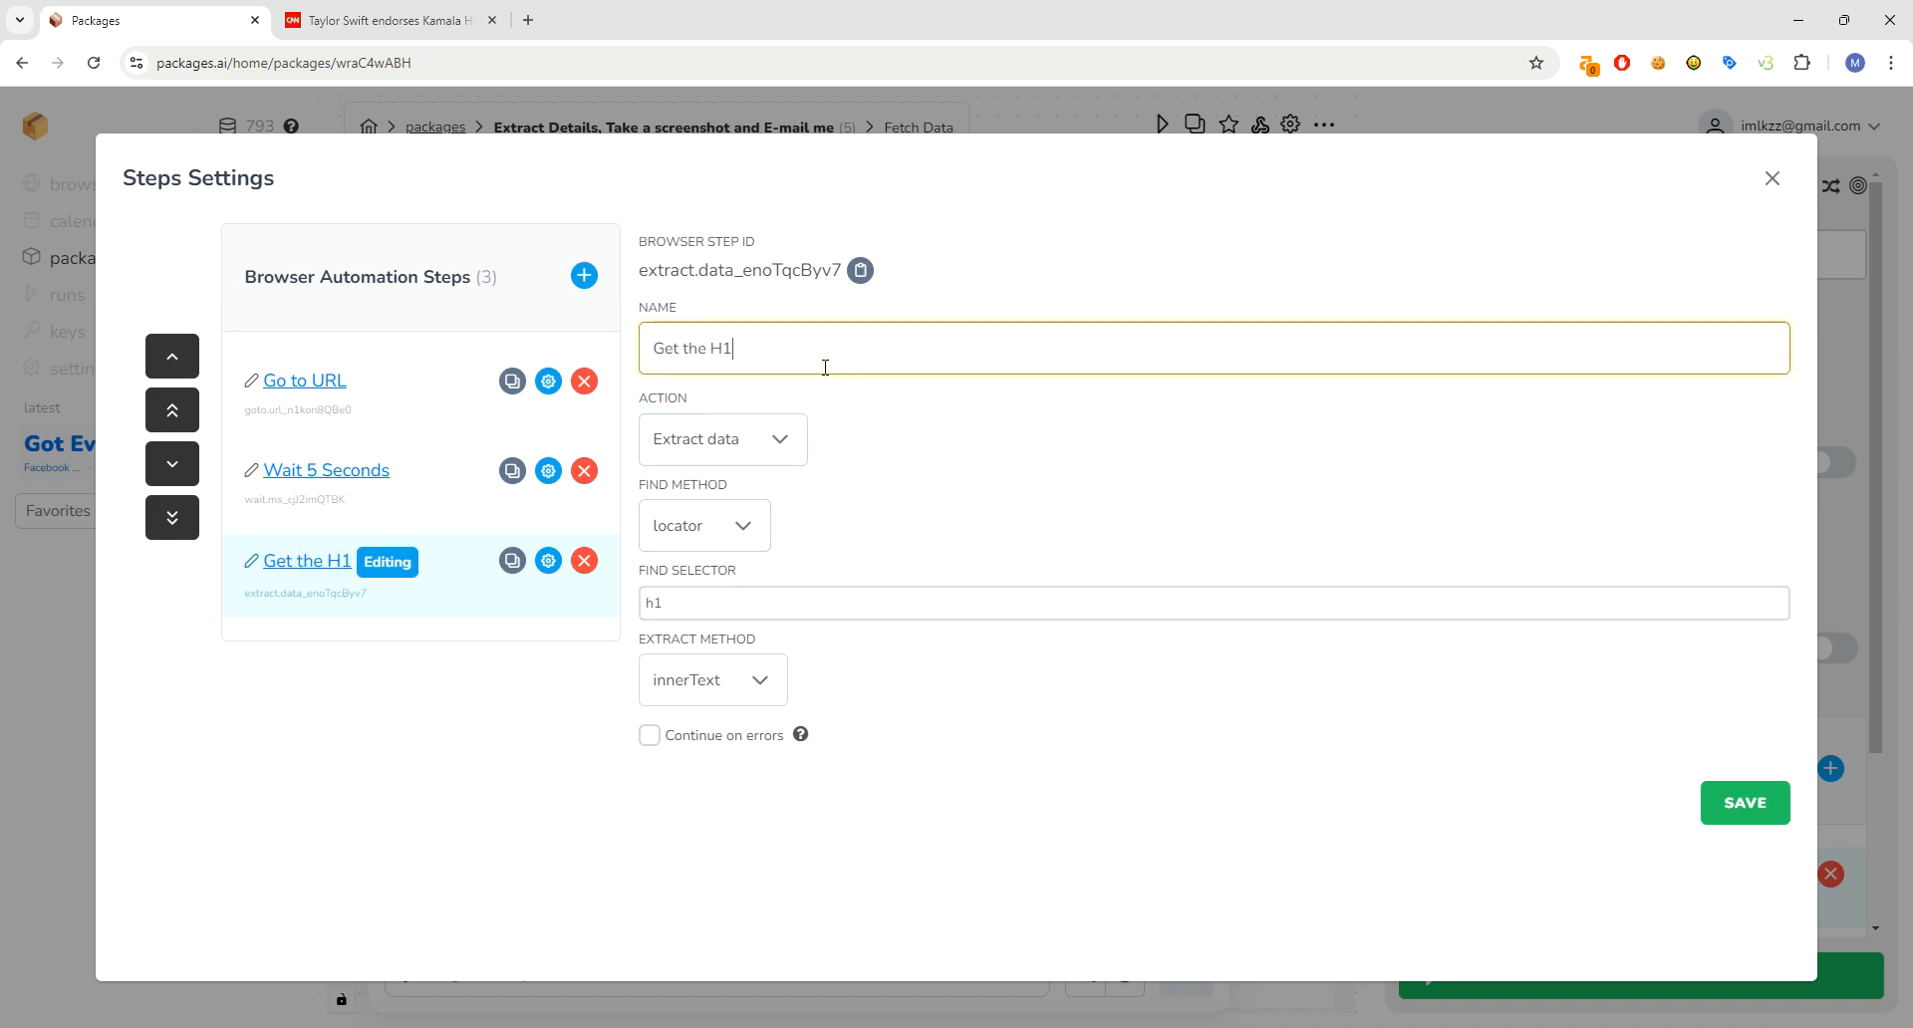
type(" Tag")
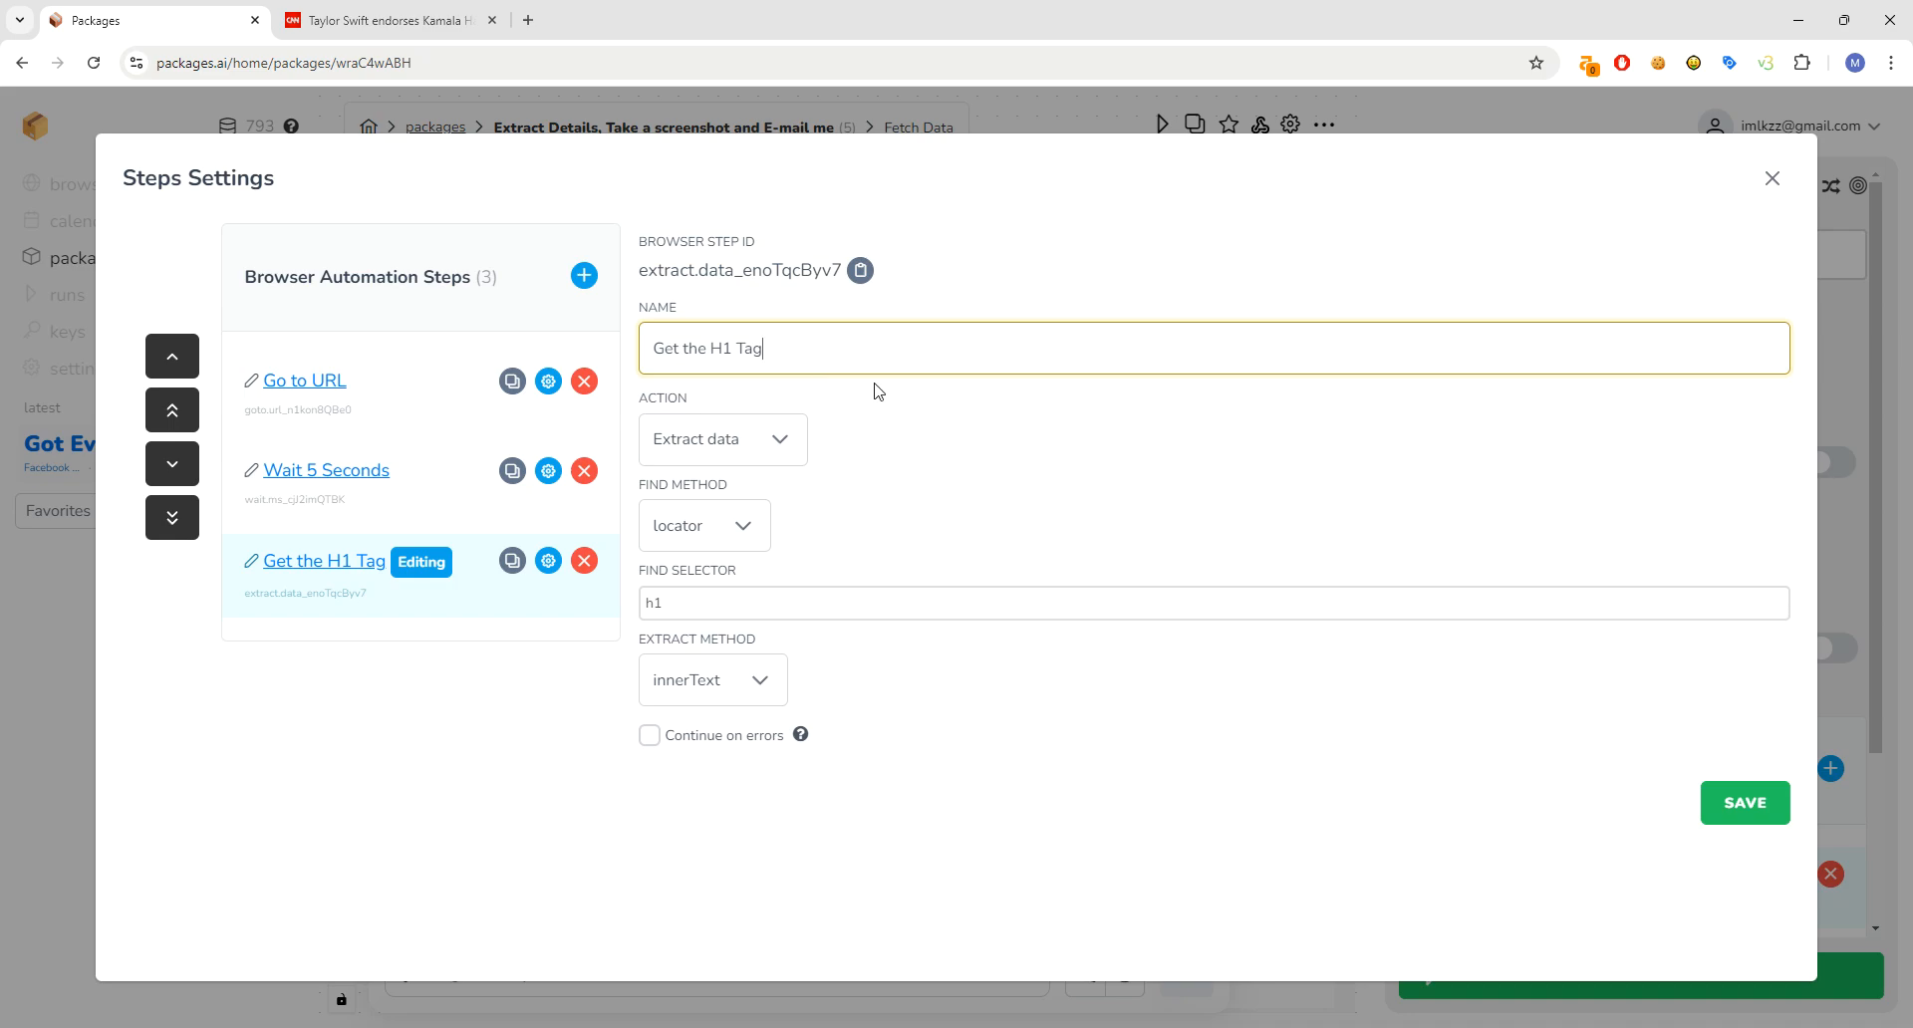
- Add a 'Take a picture' step using the Take a screenshot action
left_click(584, 275)
left_click(312, 650)
left_click(811, 358)
type("Take a picture")
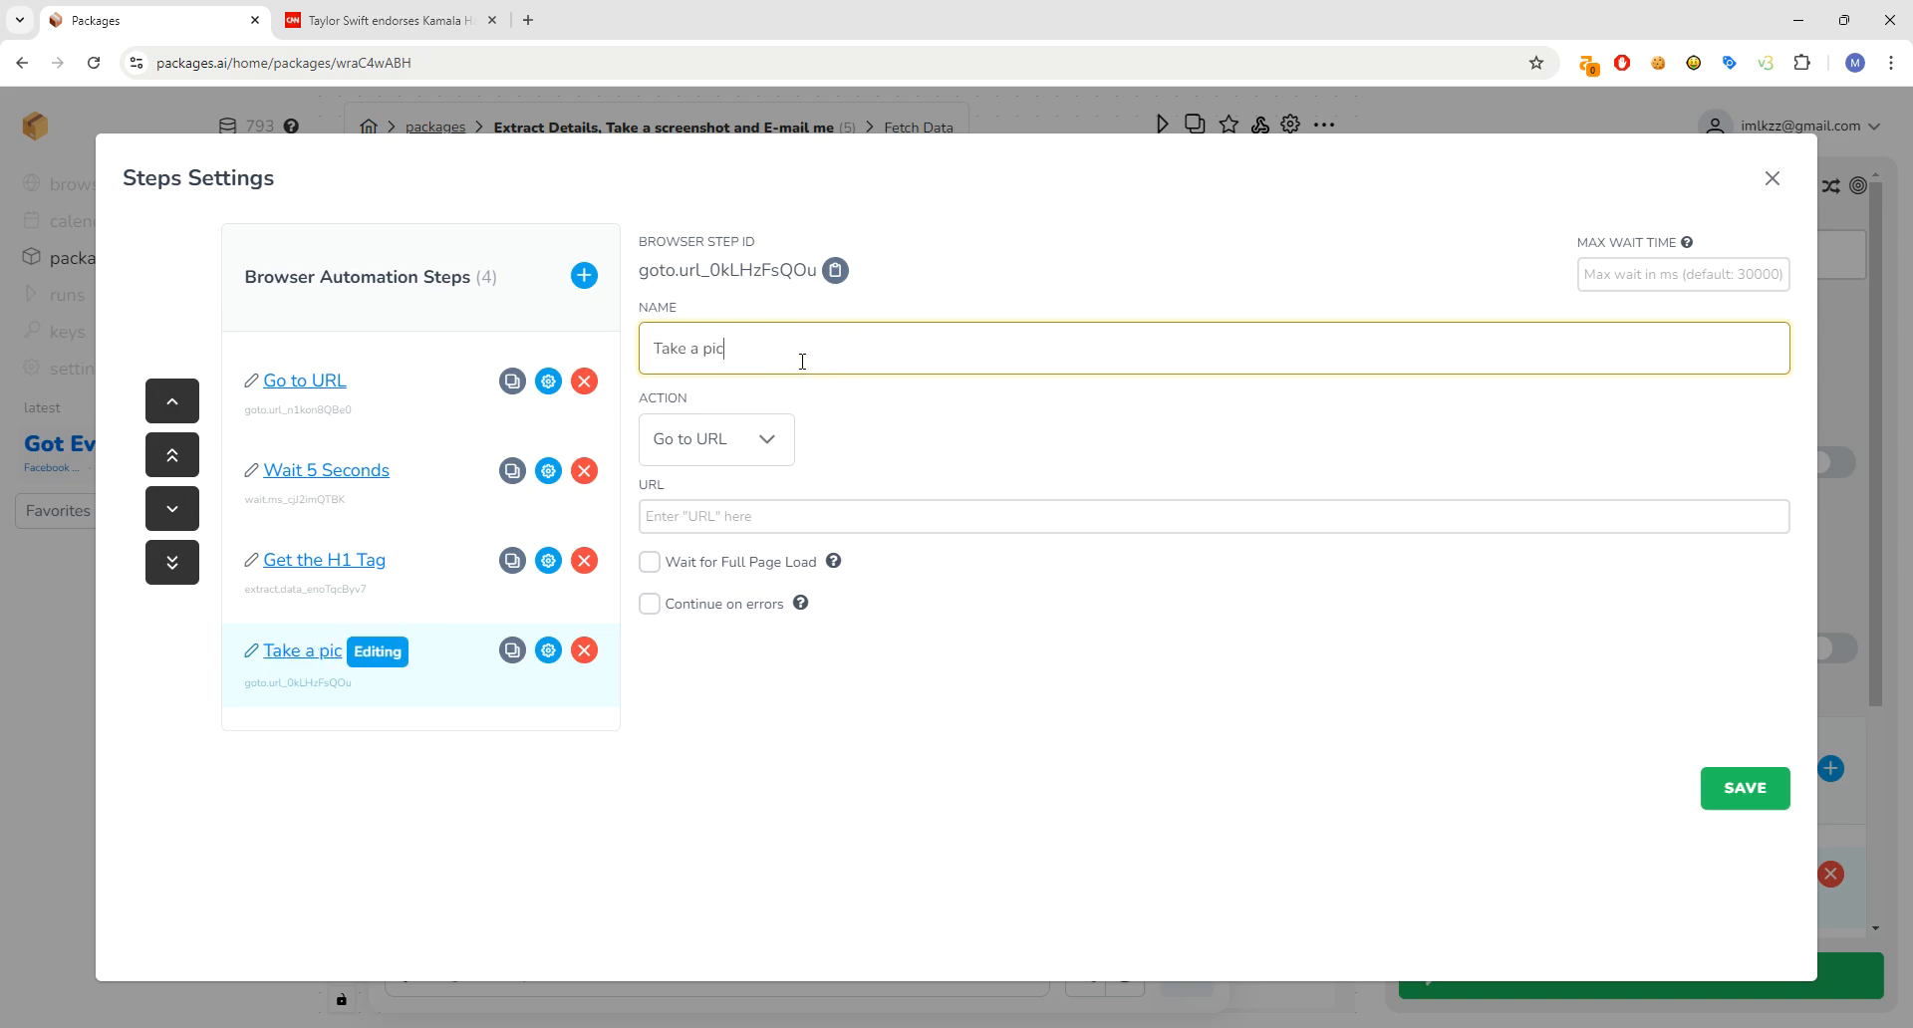
left_click(715, 444)
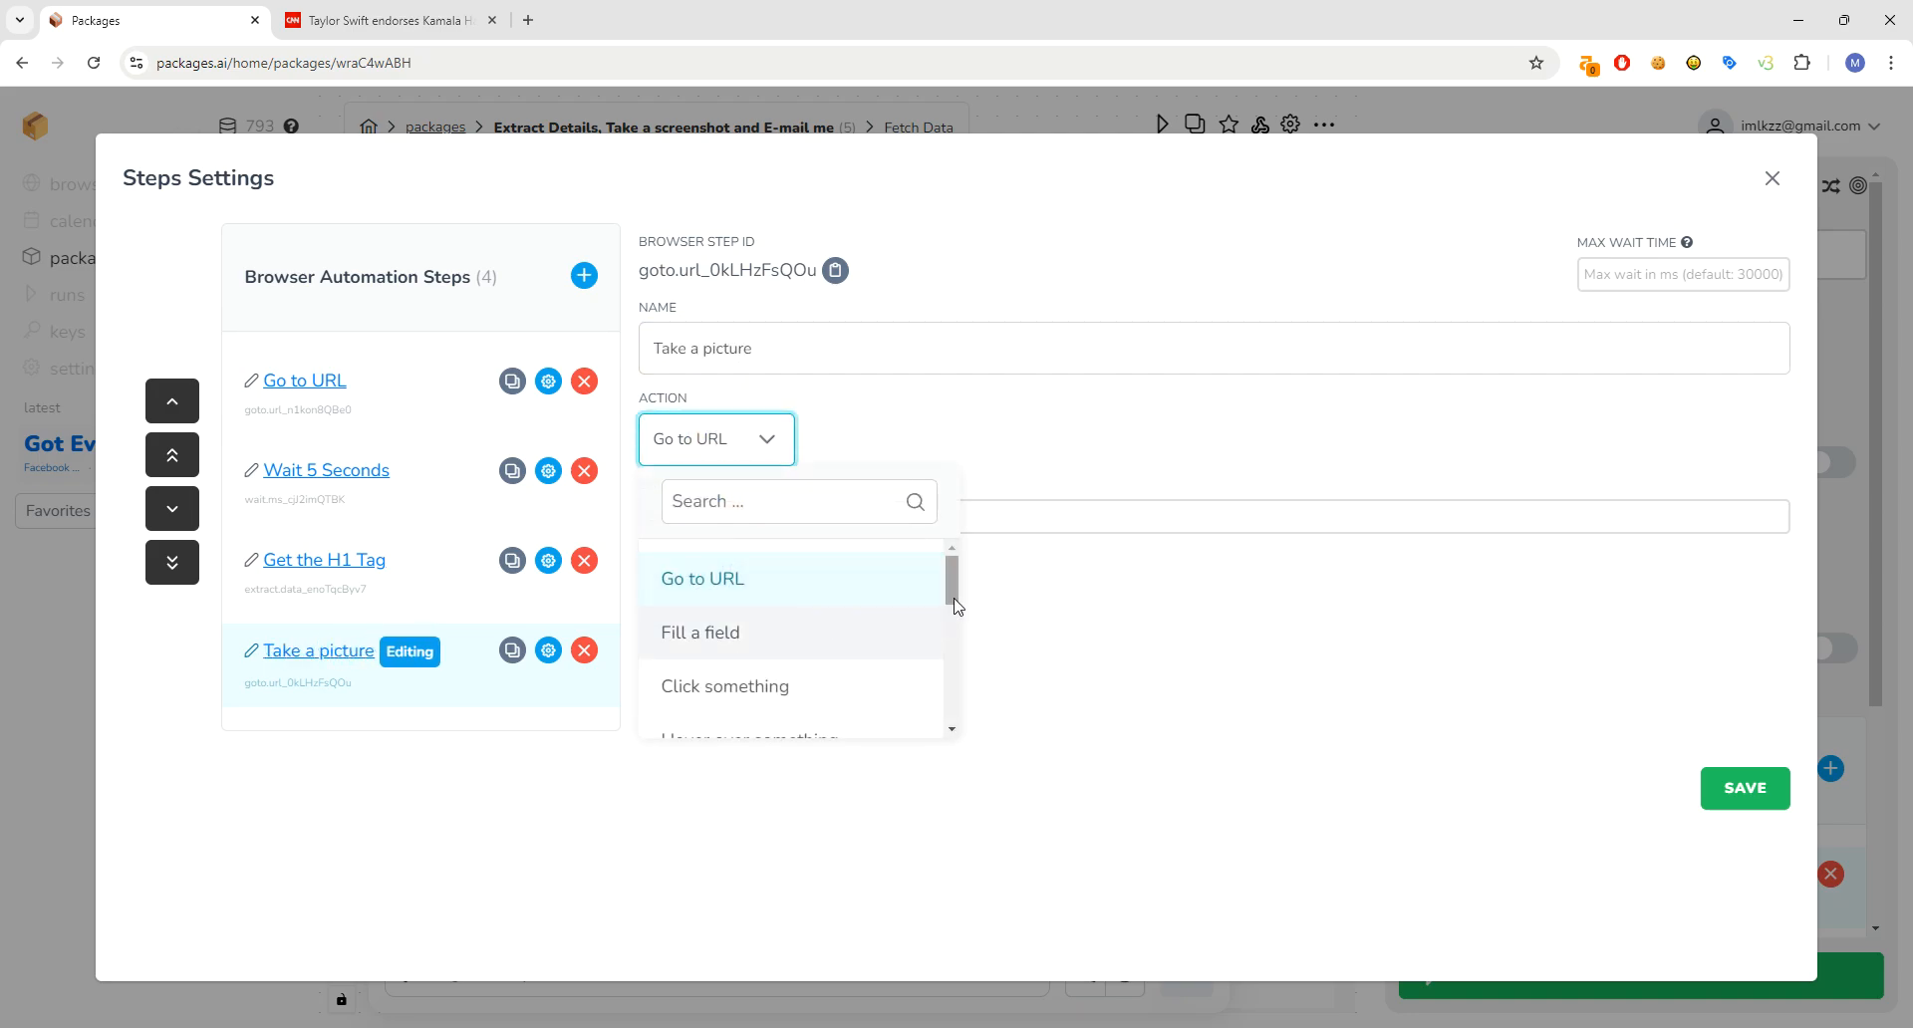
left_click_drag(949, 570, 948, 608)
left_click(833, 504)
type("sc")
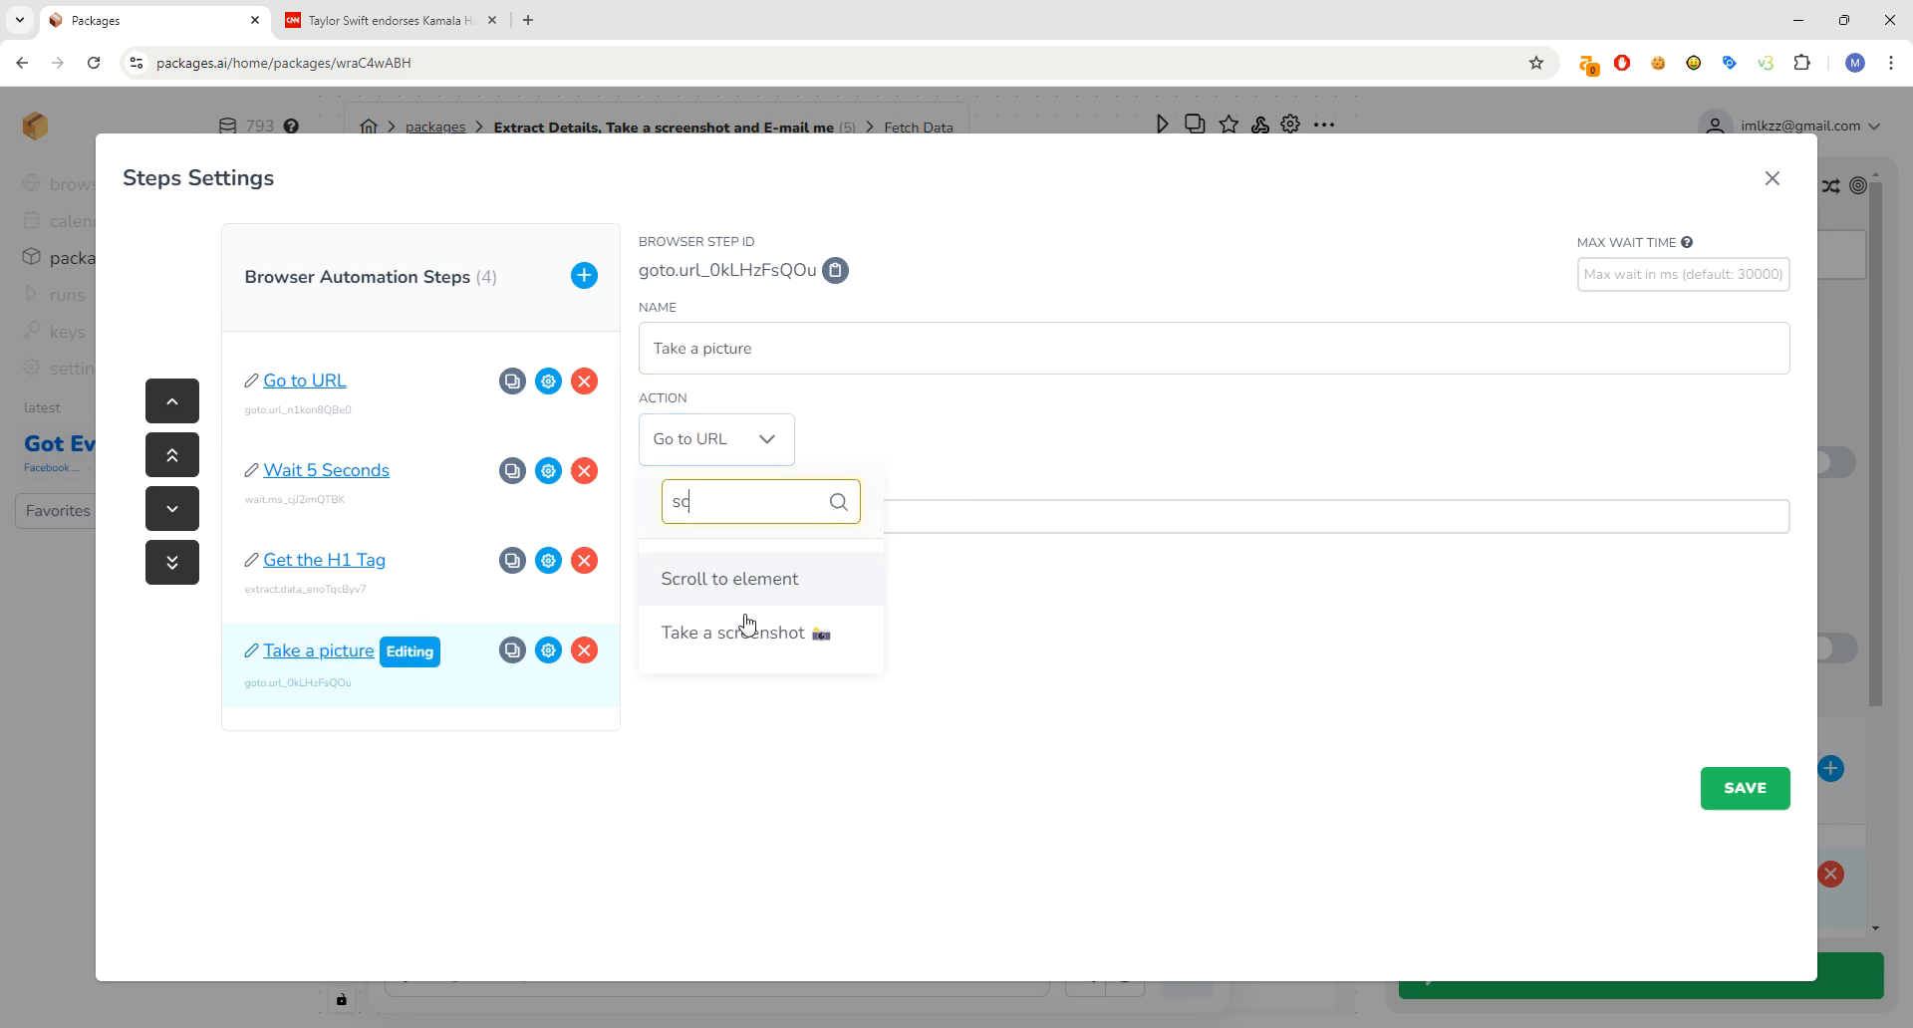
left_click(747, 628)
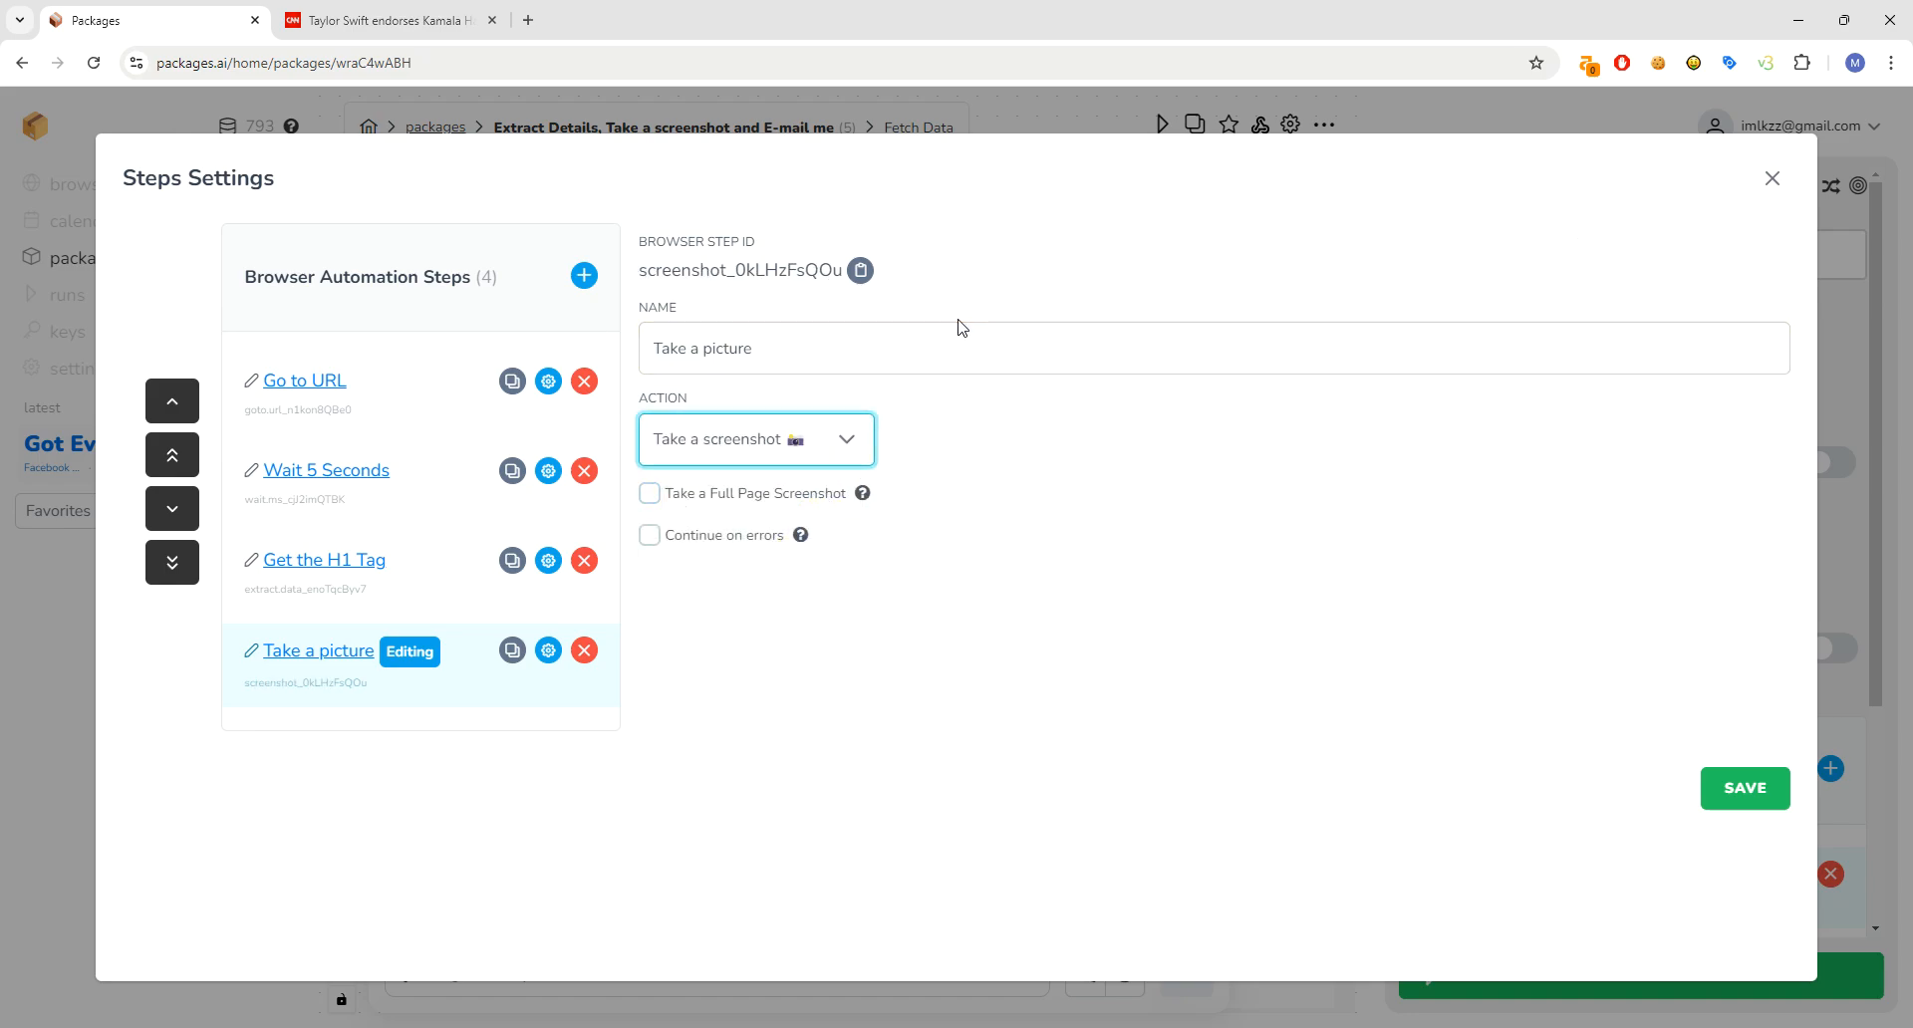
left_click(349, 570)
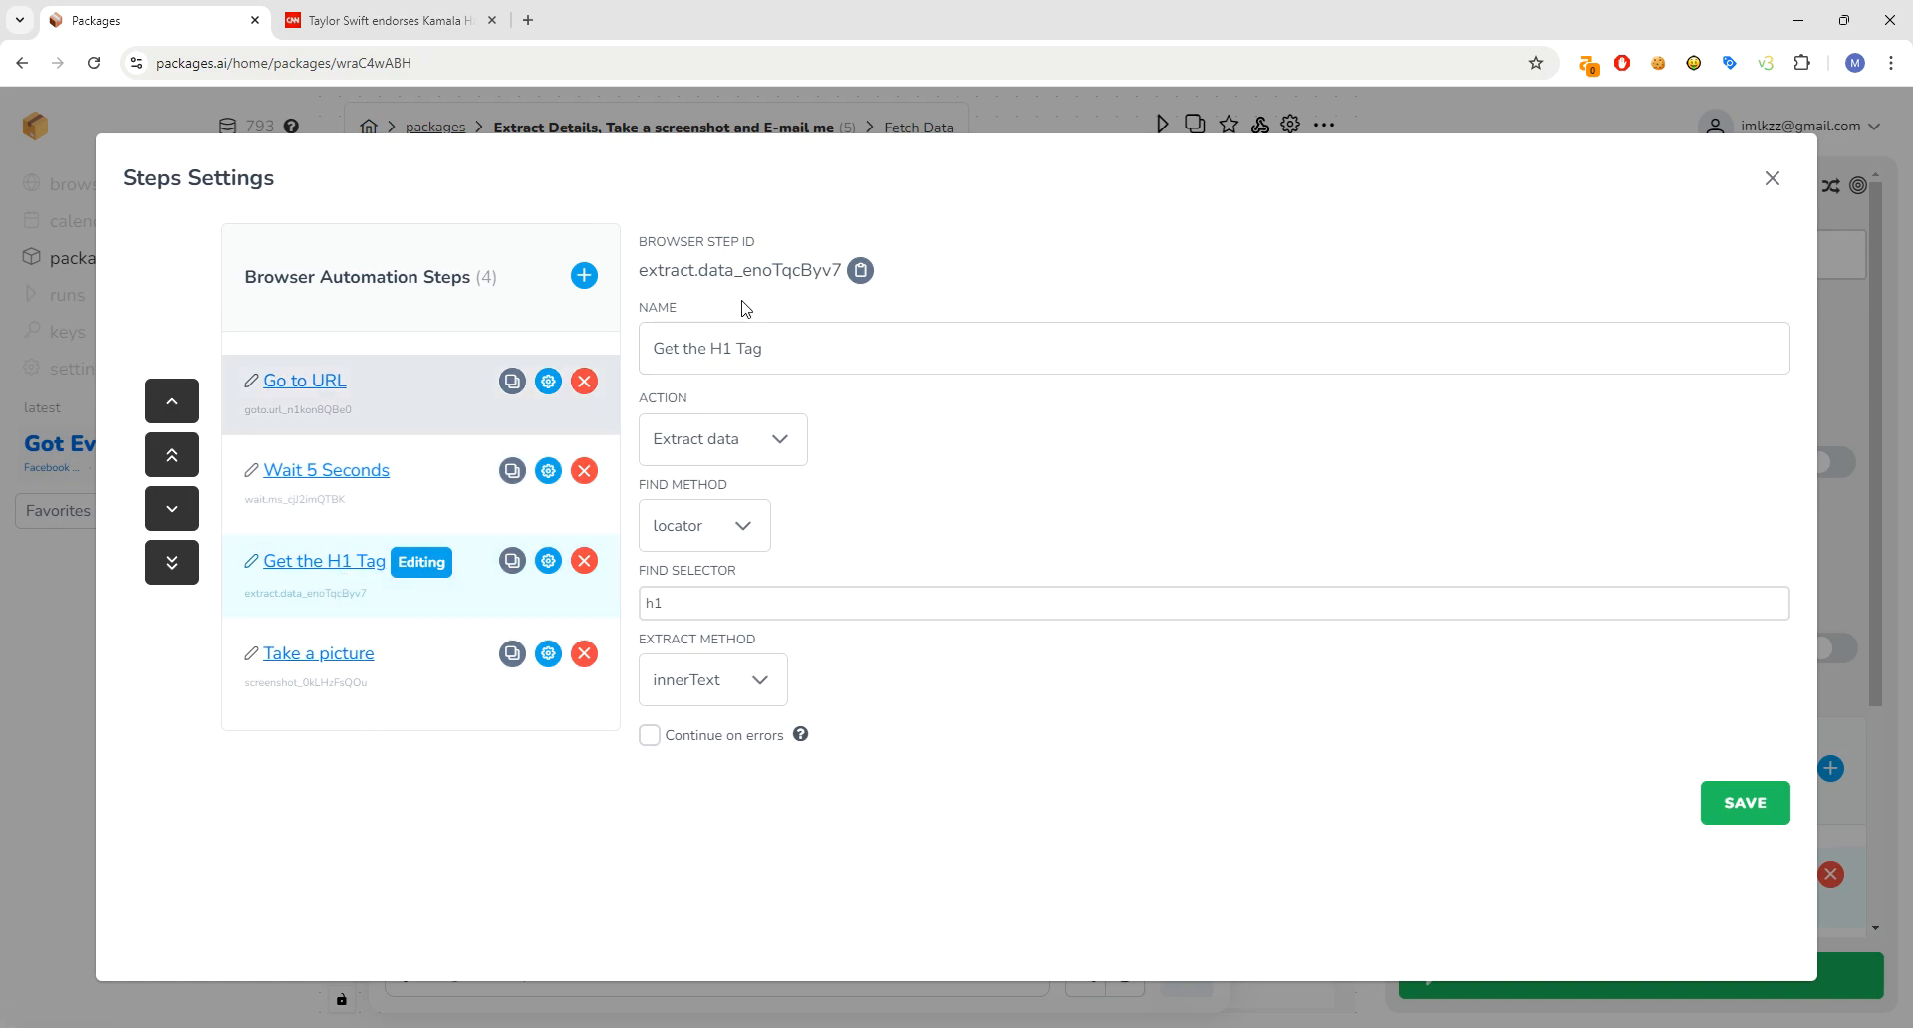
- Copy the Get the H1 Tag step's ID and save the browser steps
left_click_drag(643, 268, 753, 270)
left_click(756, 271)
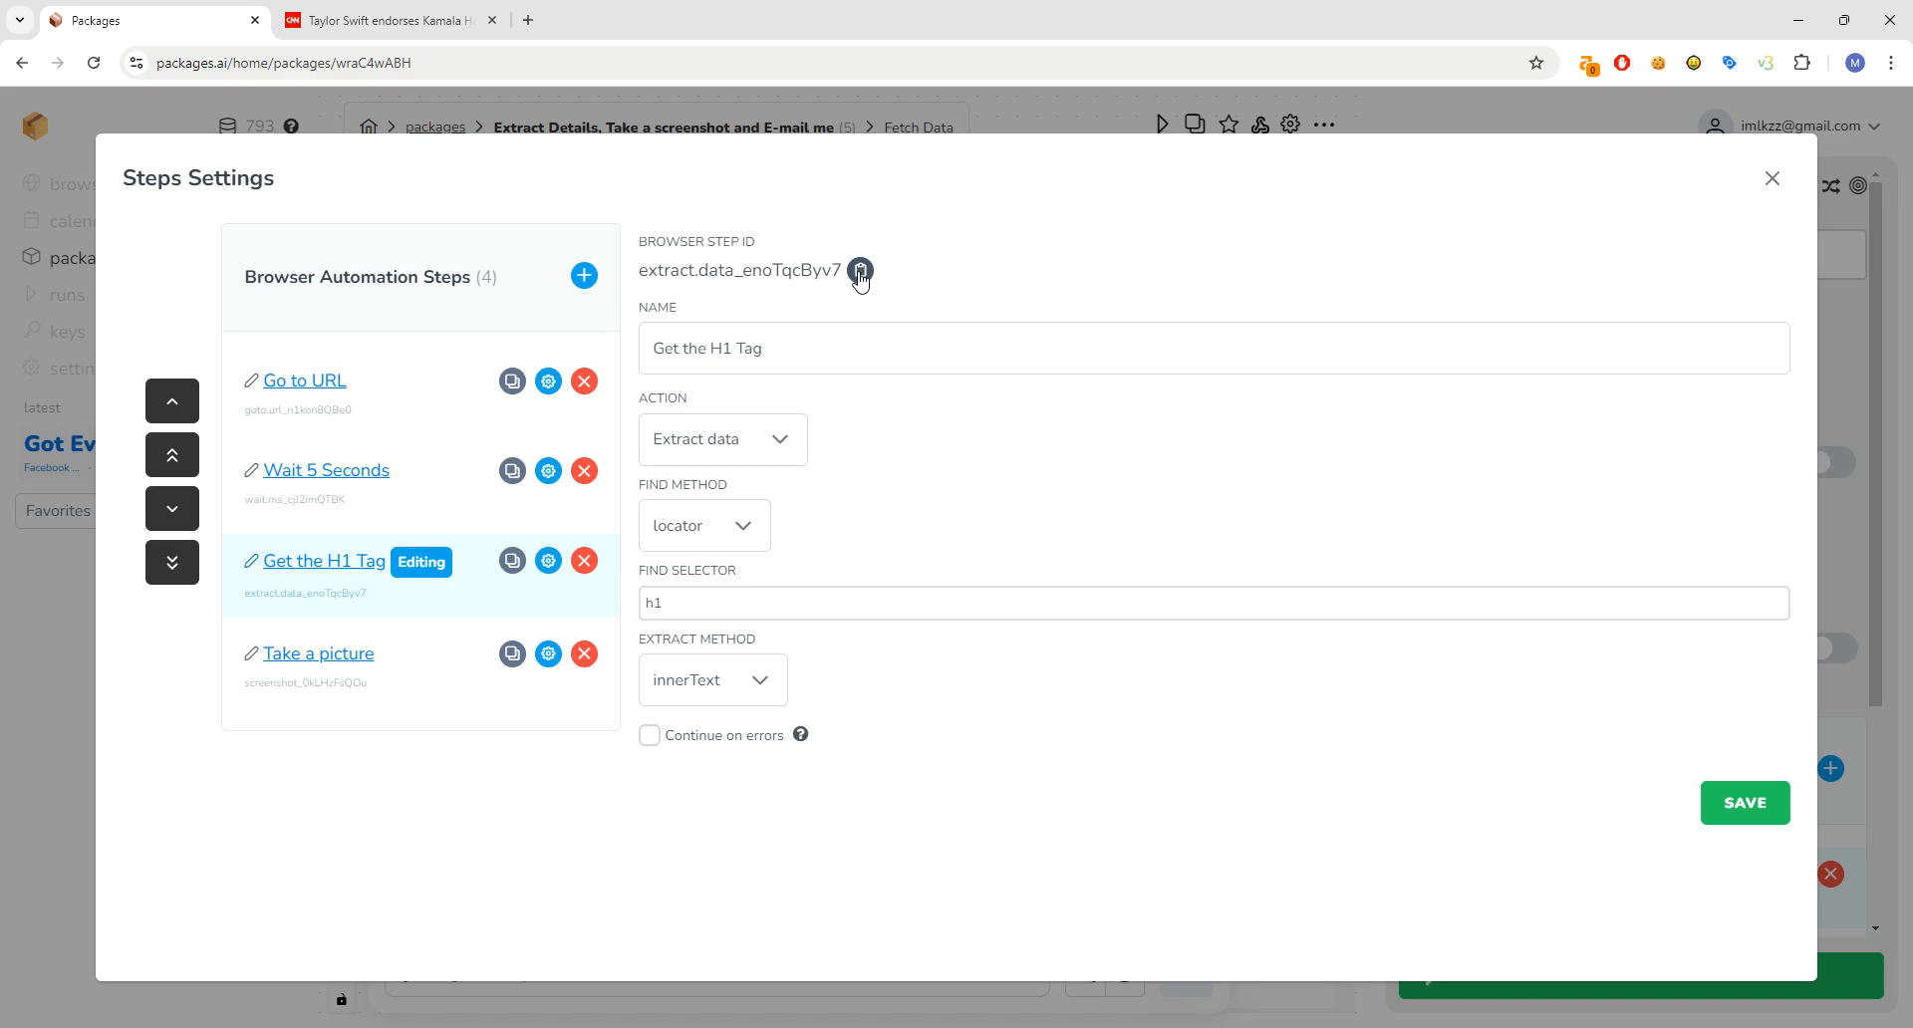
left_click(859, 274)
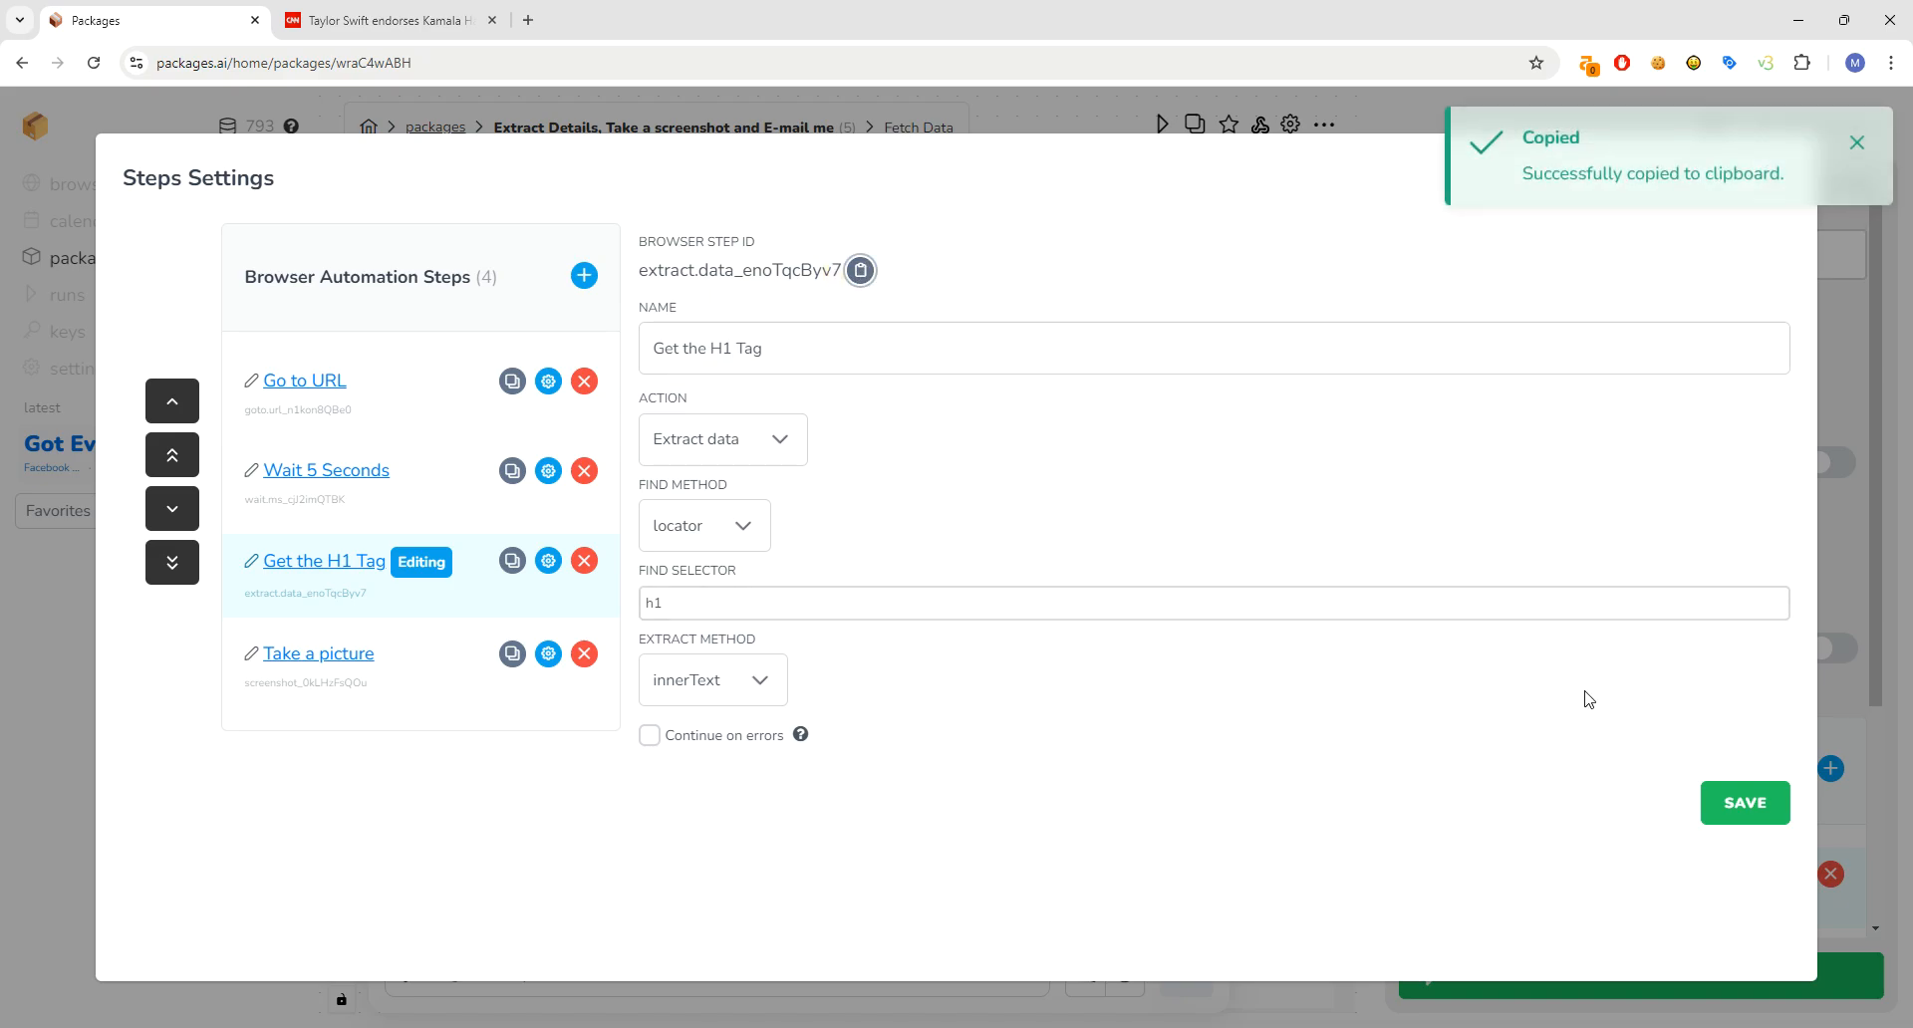
left_click(1734, 805)
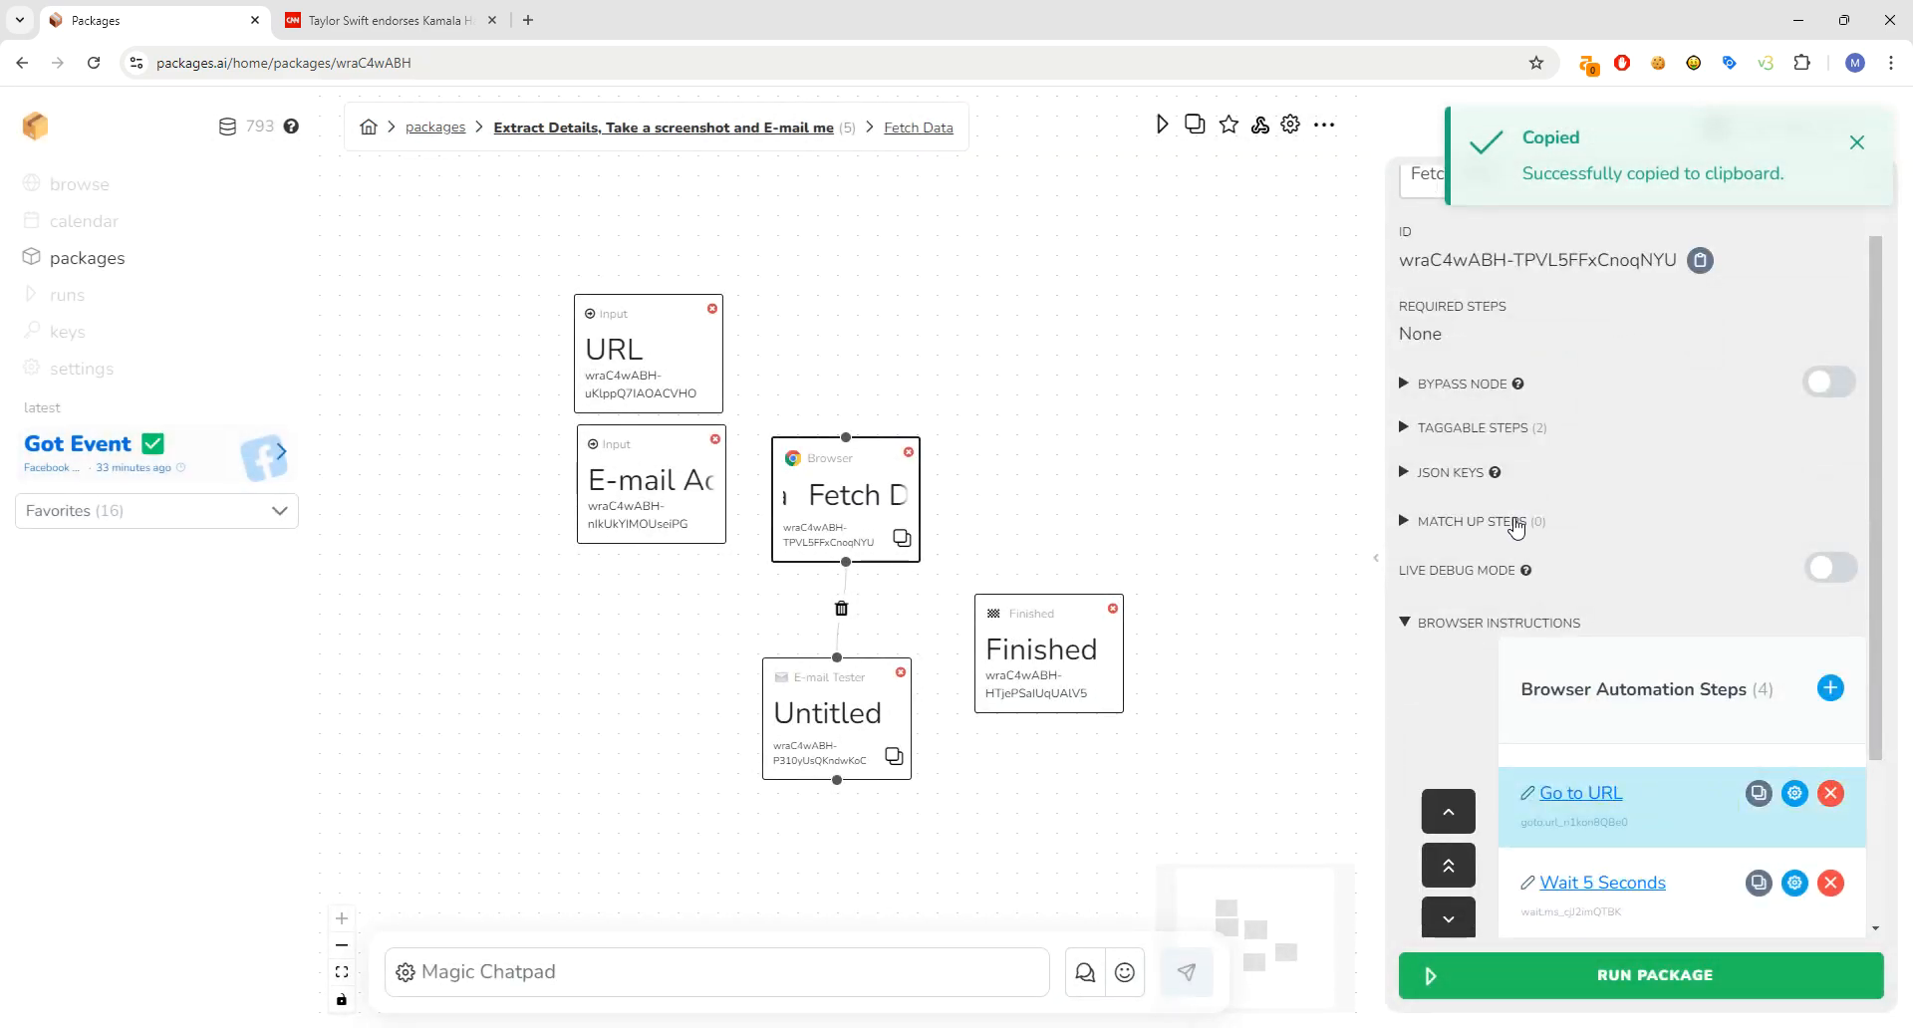
- Paste the H1 step ID (extract.data_enoTqcByv7) into Fetch Data's JSON keys
left_click(1435, 474)
left_click(1507, 512)
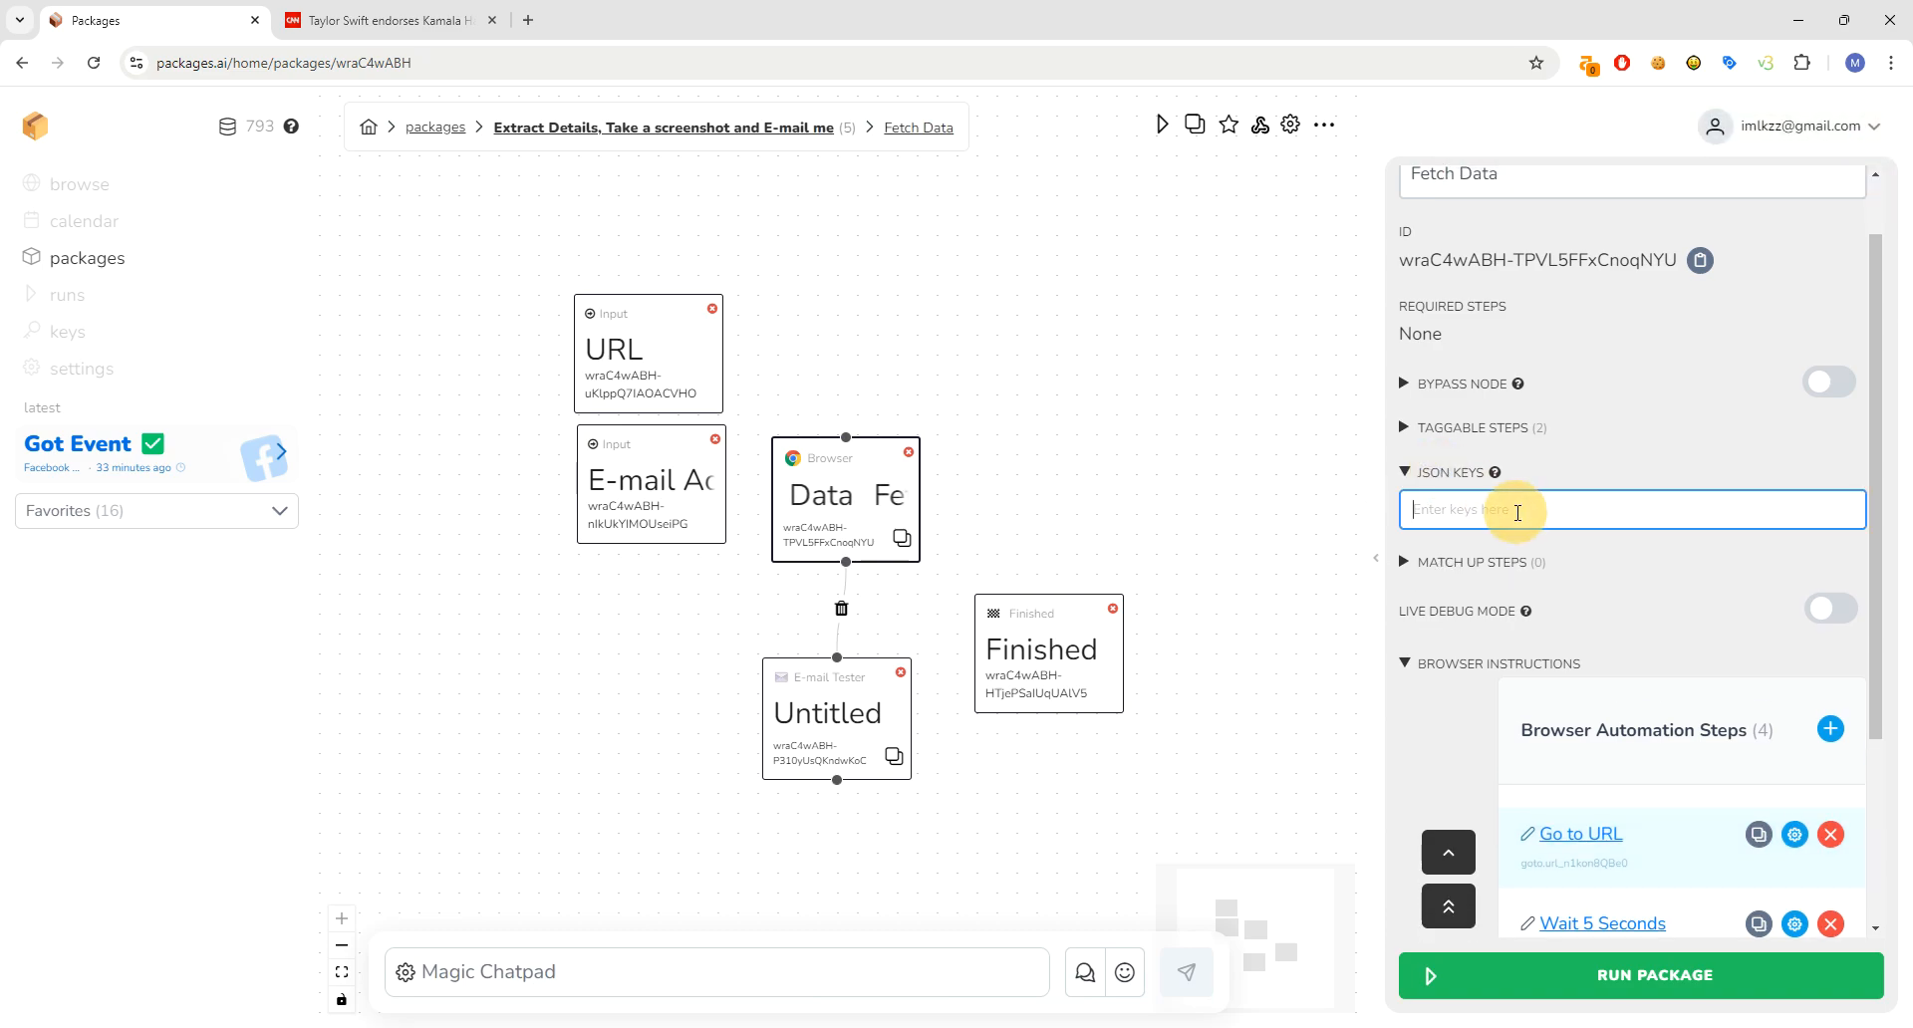
right_click(1510, 525)
left_click(1659, 708)
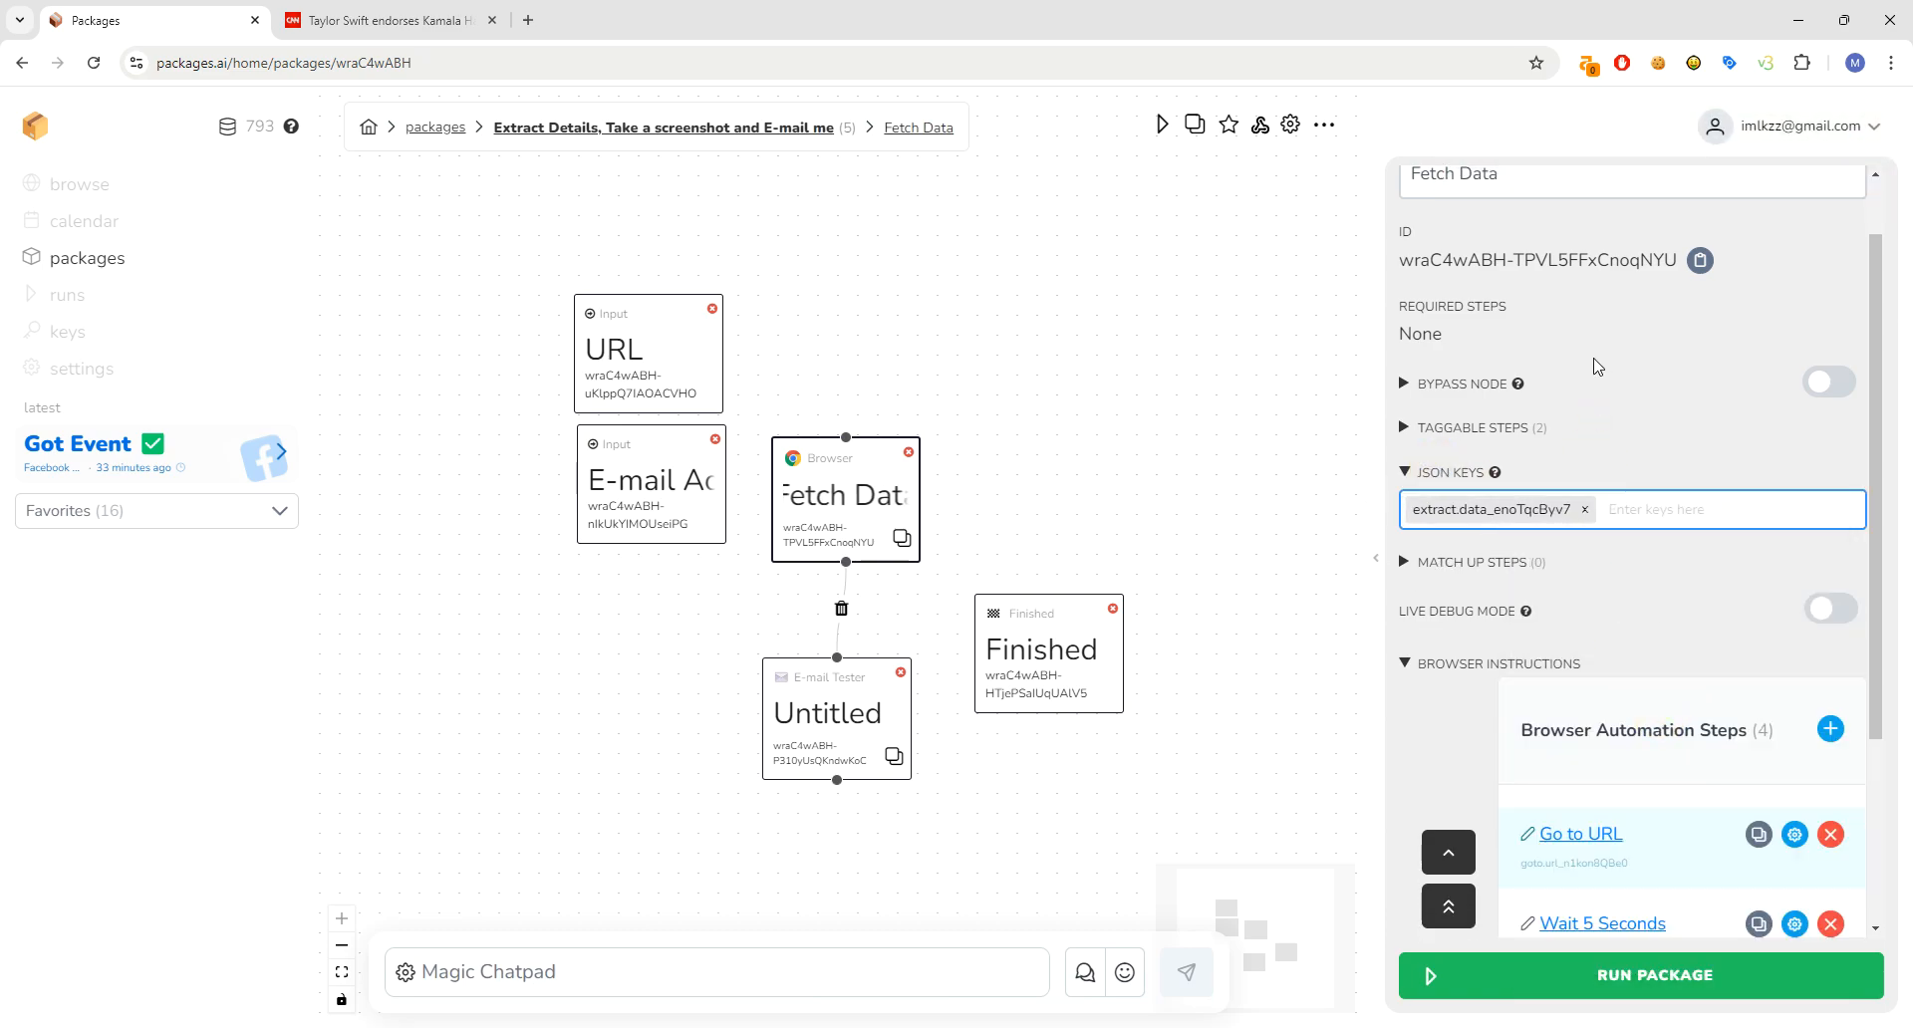
- Copy the Take a picture step's ID and add it as a second JSON key
scroll(1697, 822, "down", 3)
left_click(1622, 833)
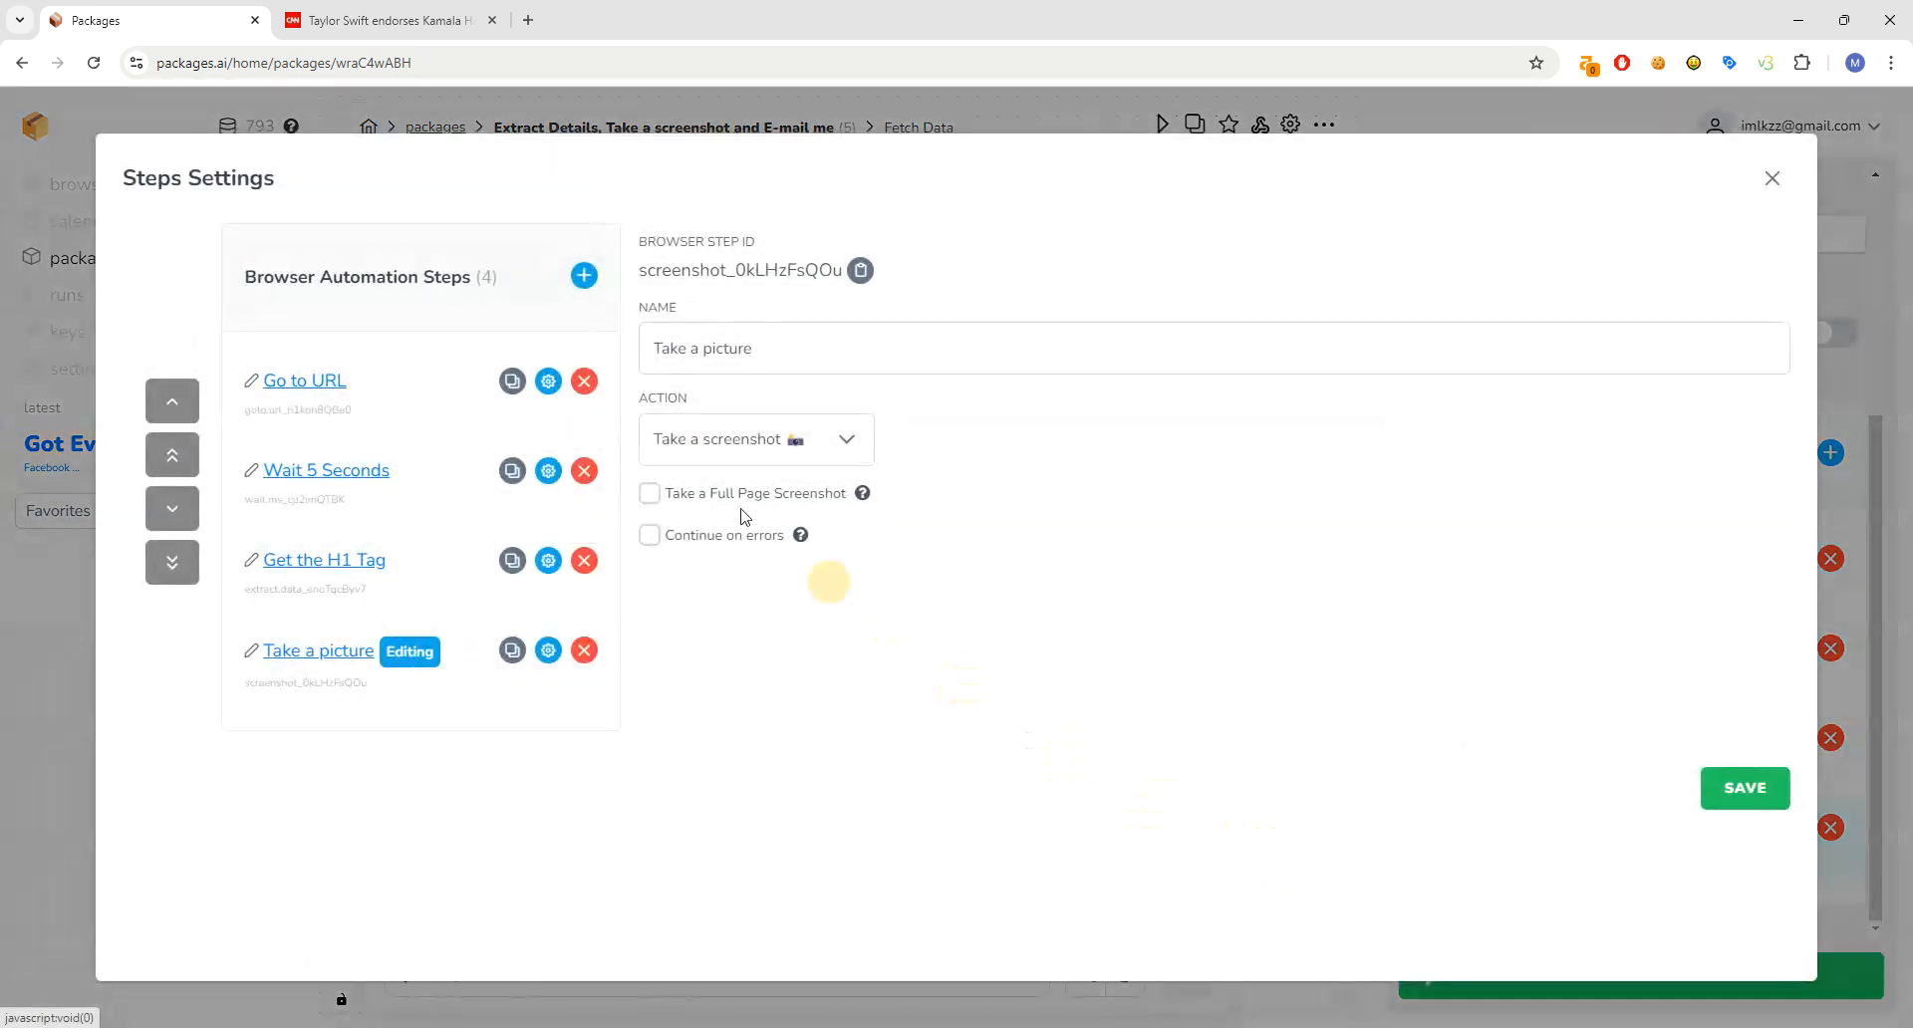
left_click(329, 660)
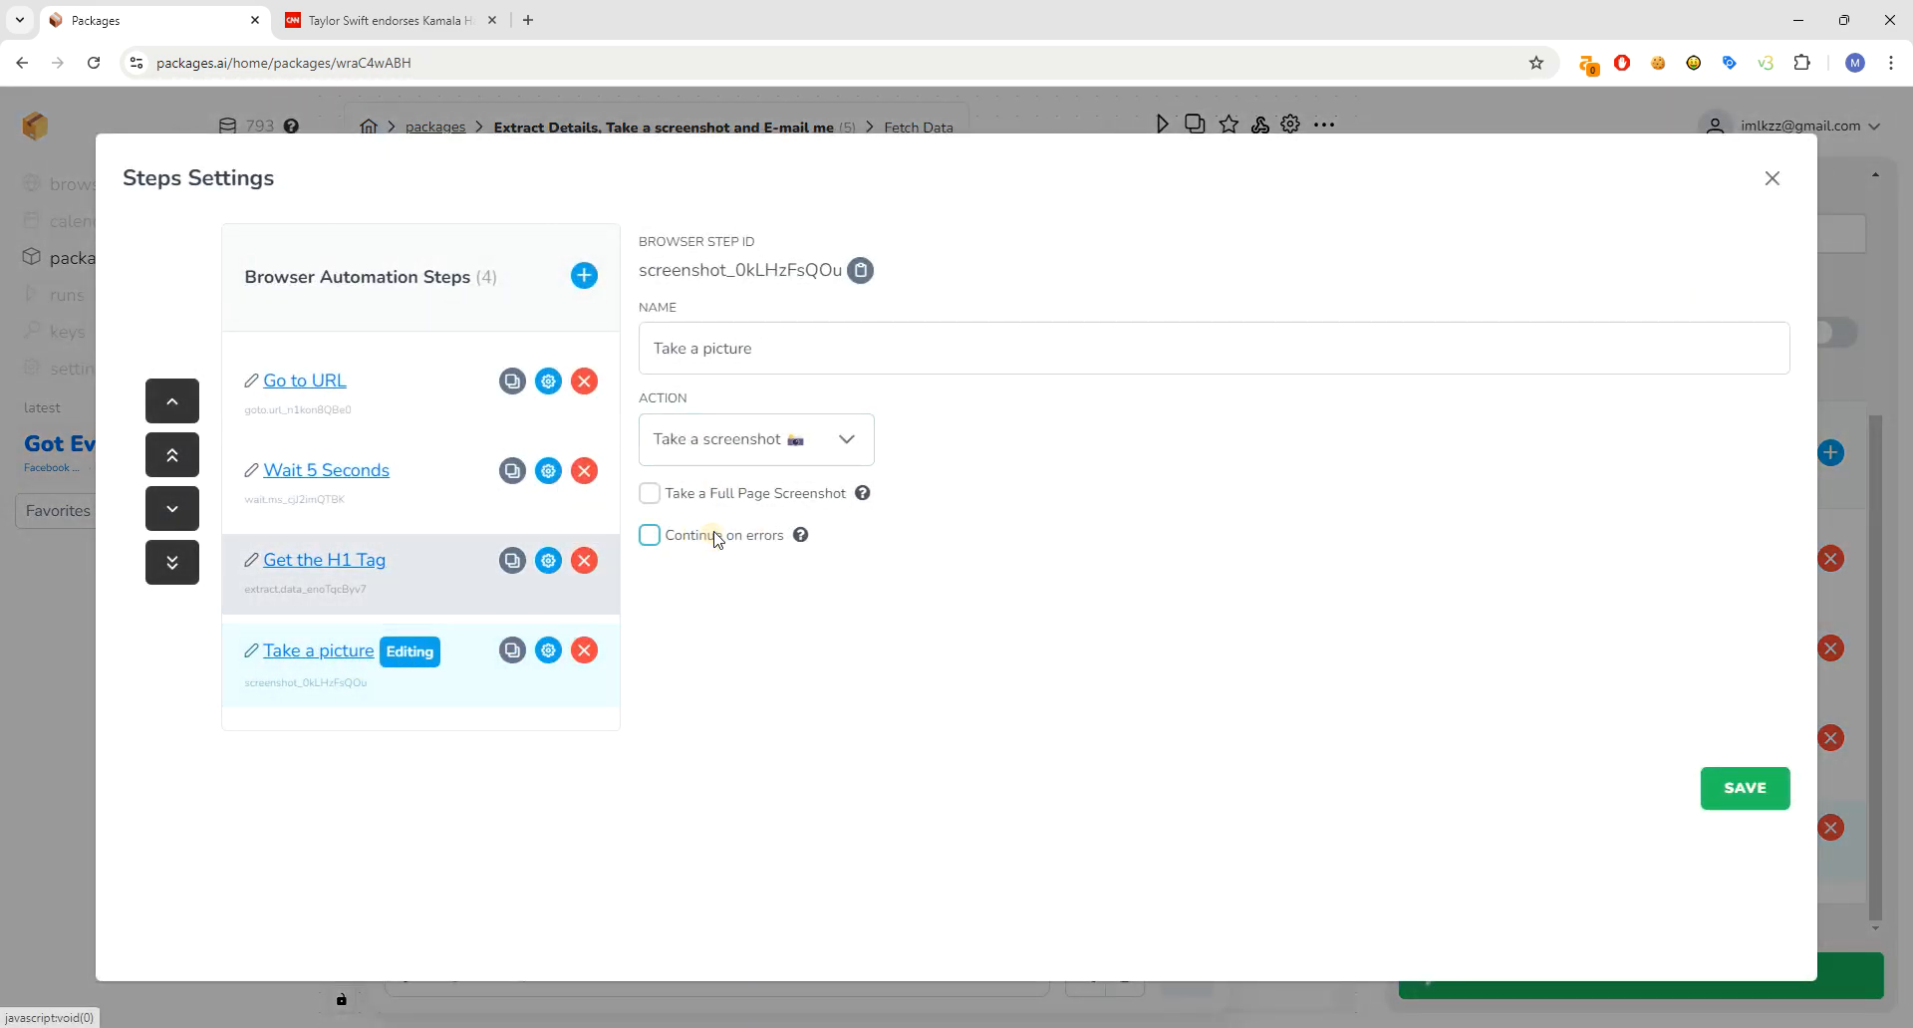
left_click(860, 270)
left_click(1855, 144)
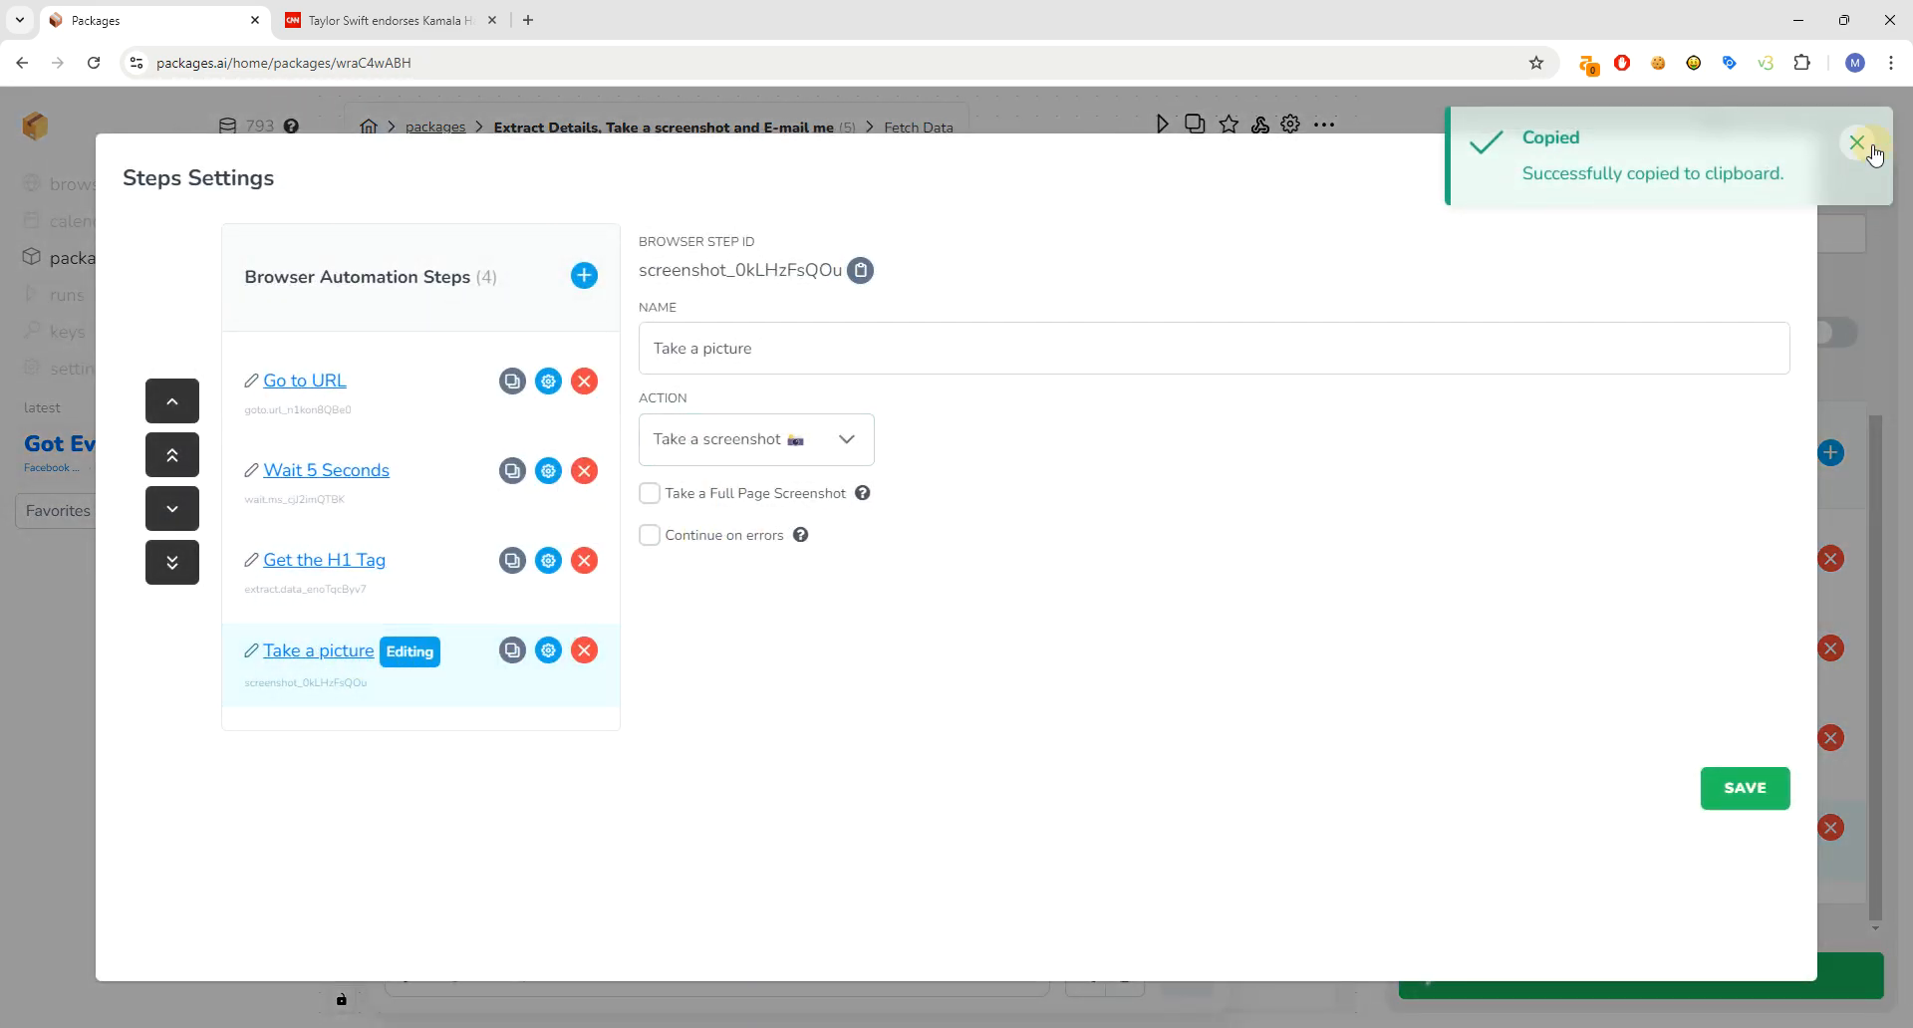
left_click(1773, 180)
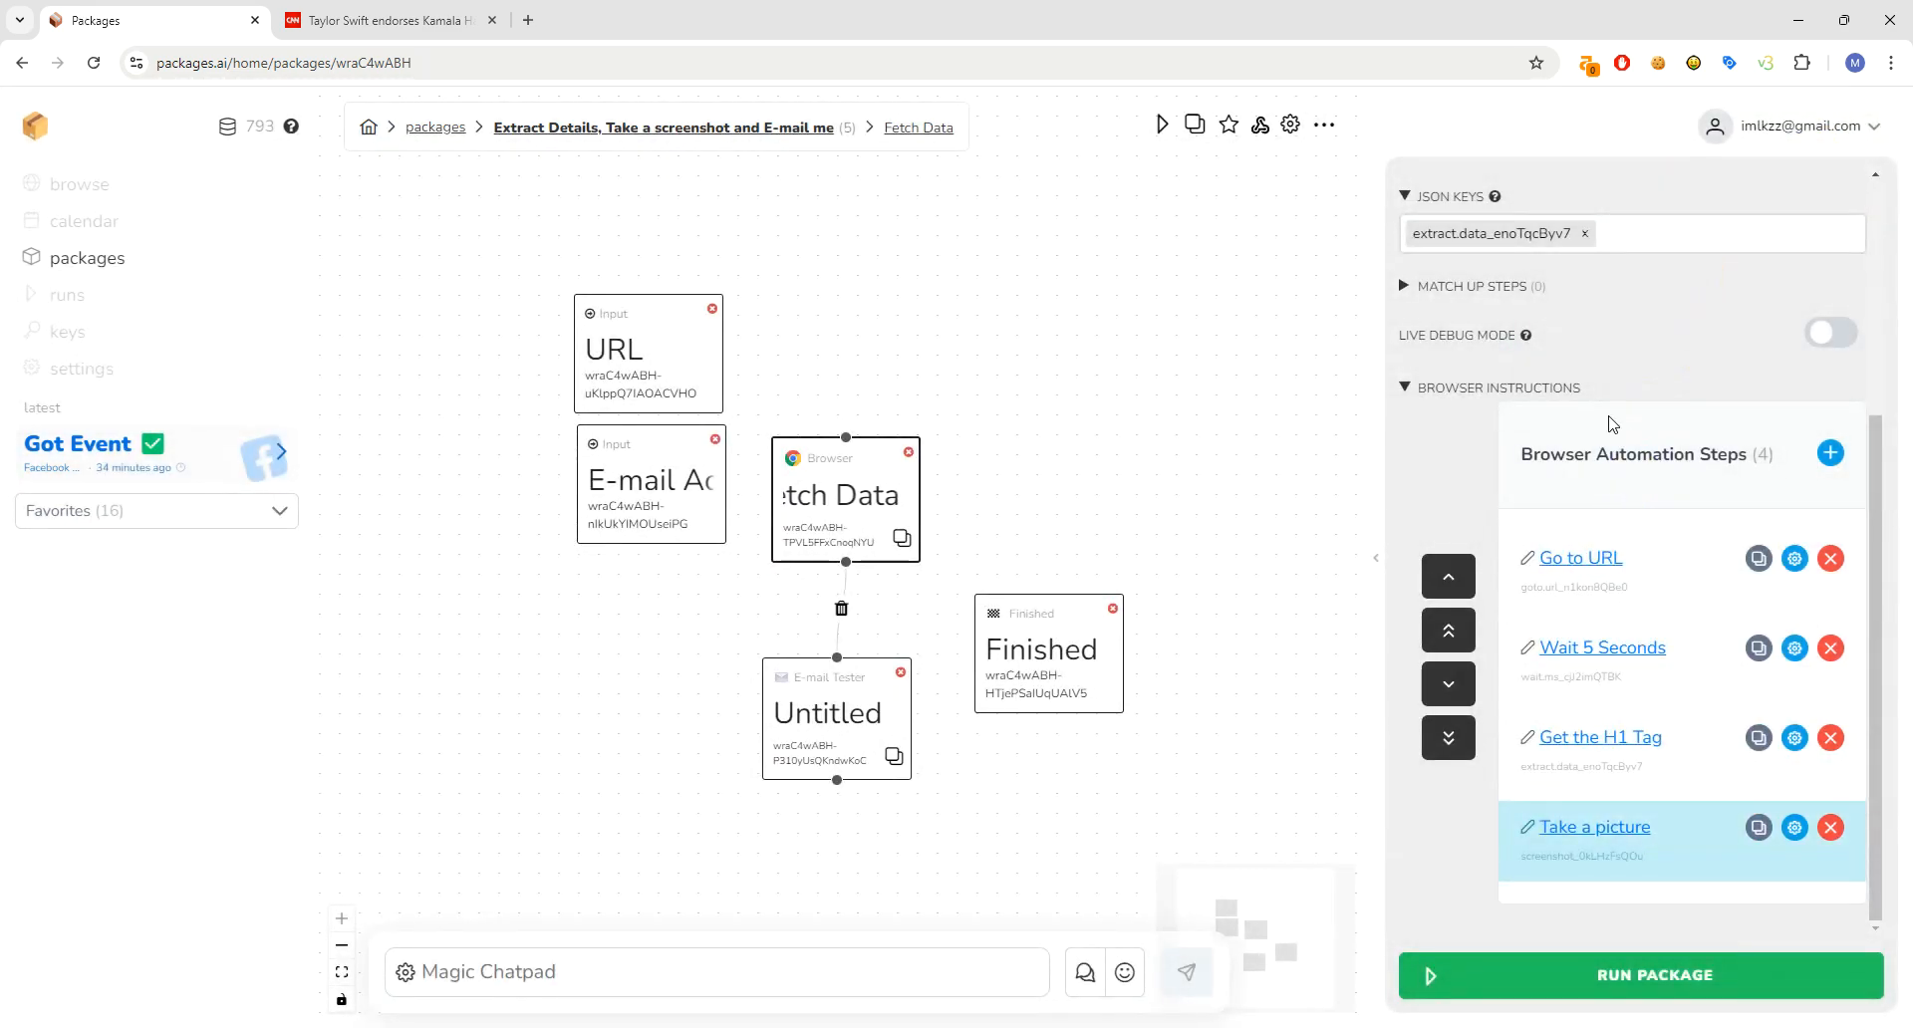
left_click(1649, 235)
key("ctrl+v")
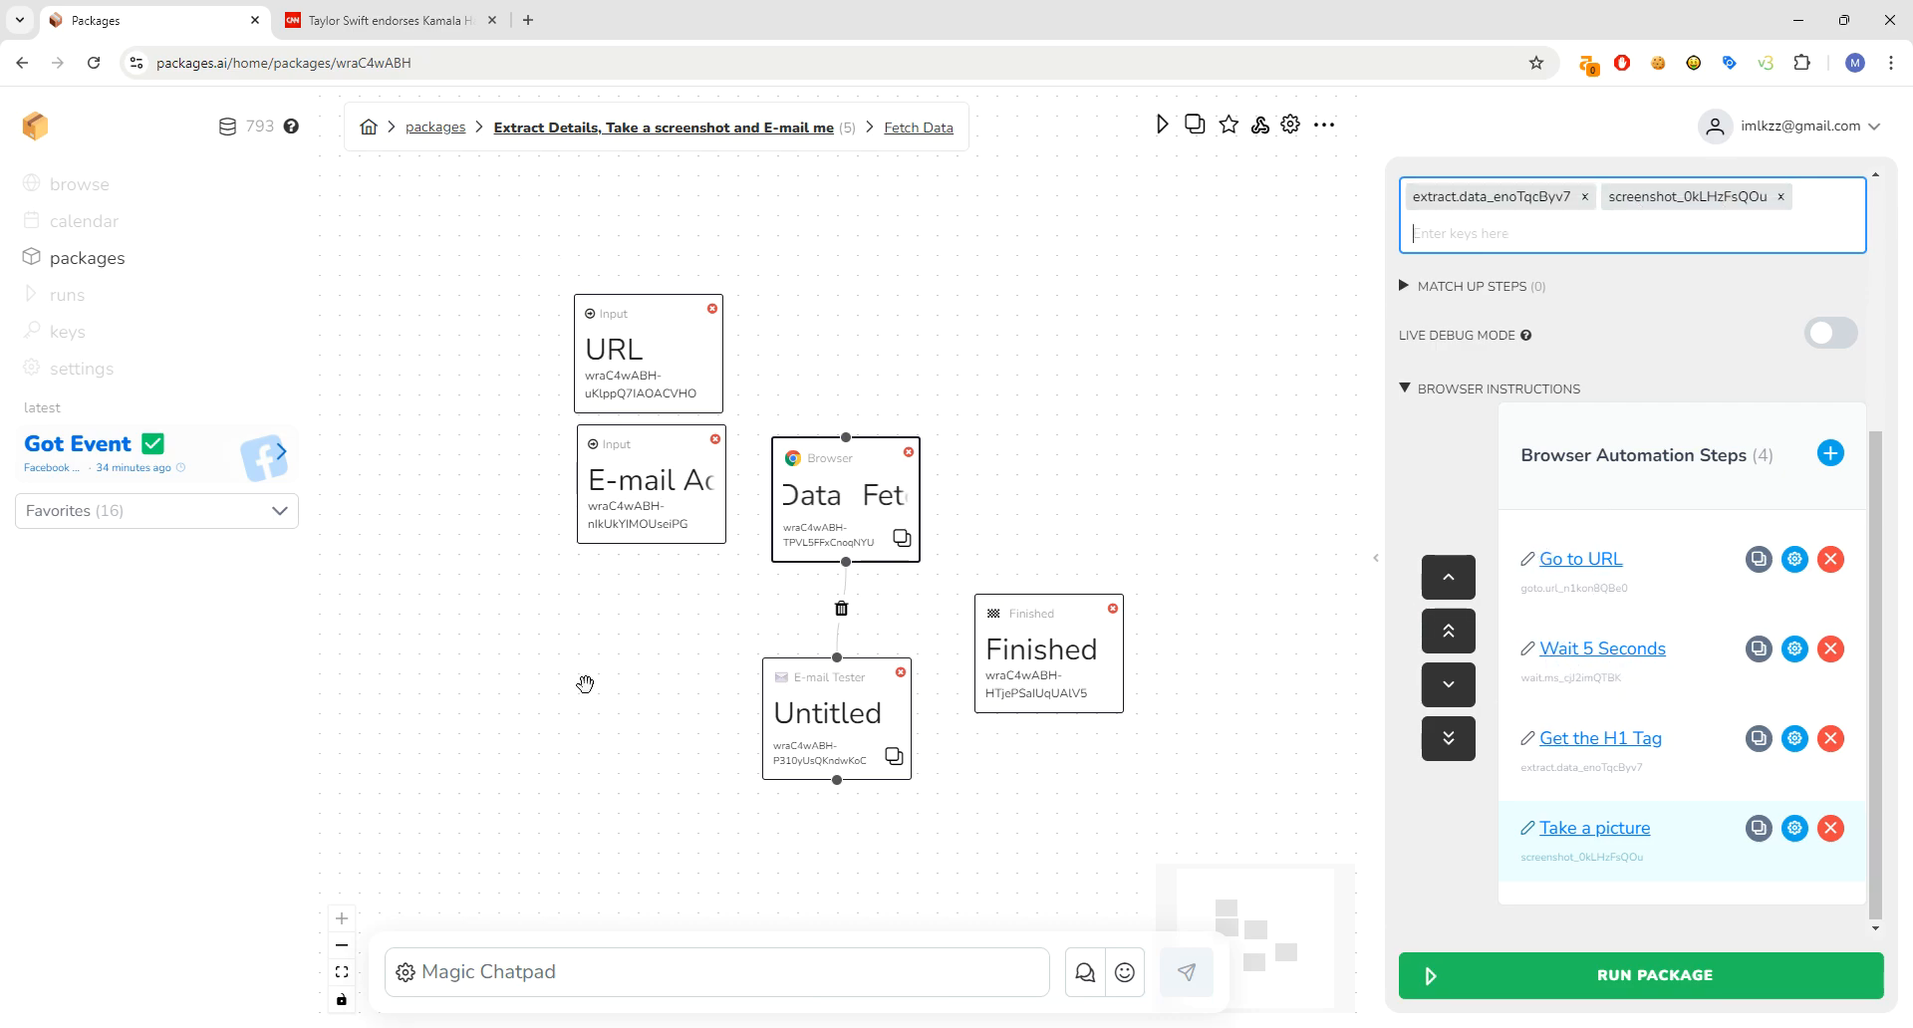
left_click(857, 701)
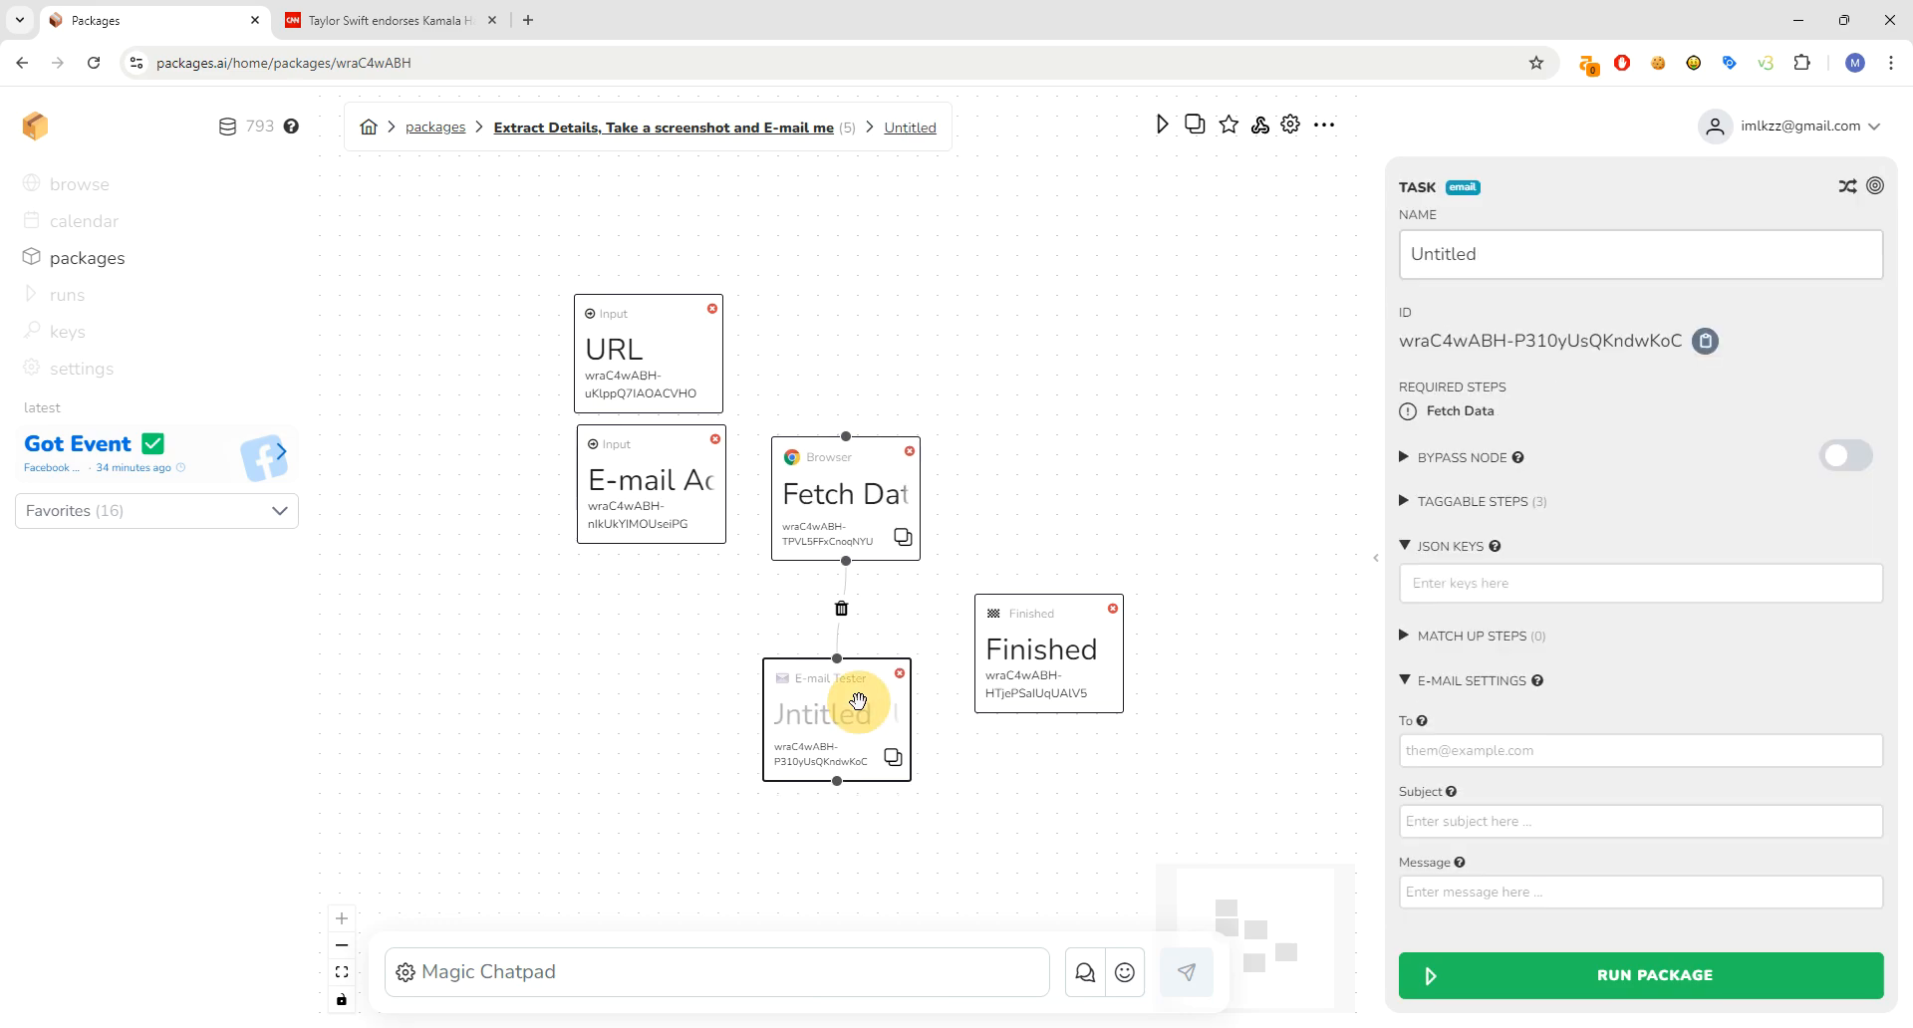
- Set the e-mail recipient to the E-mail Address input
left_click(1516, 763)
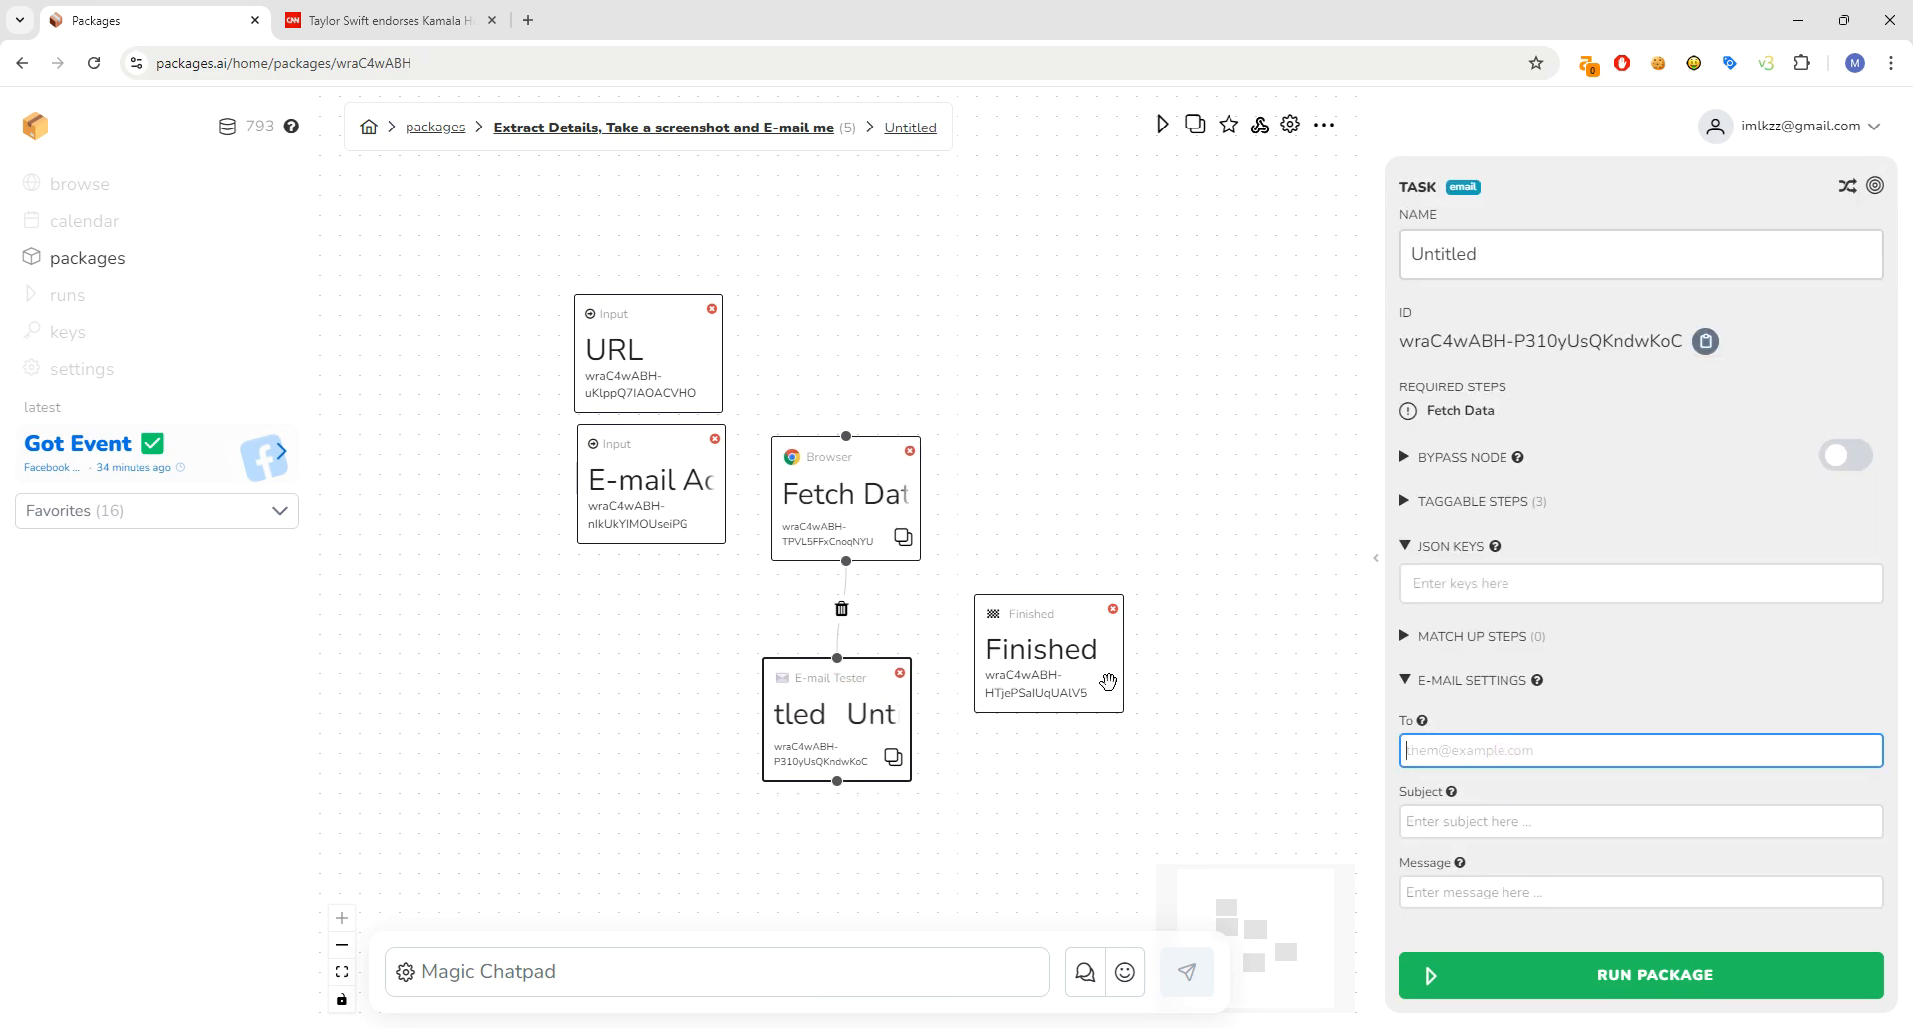
type("@")
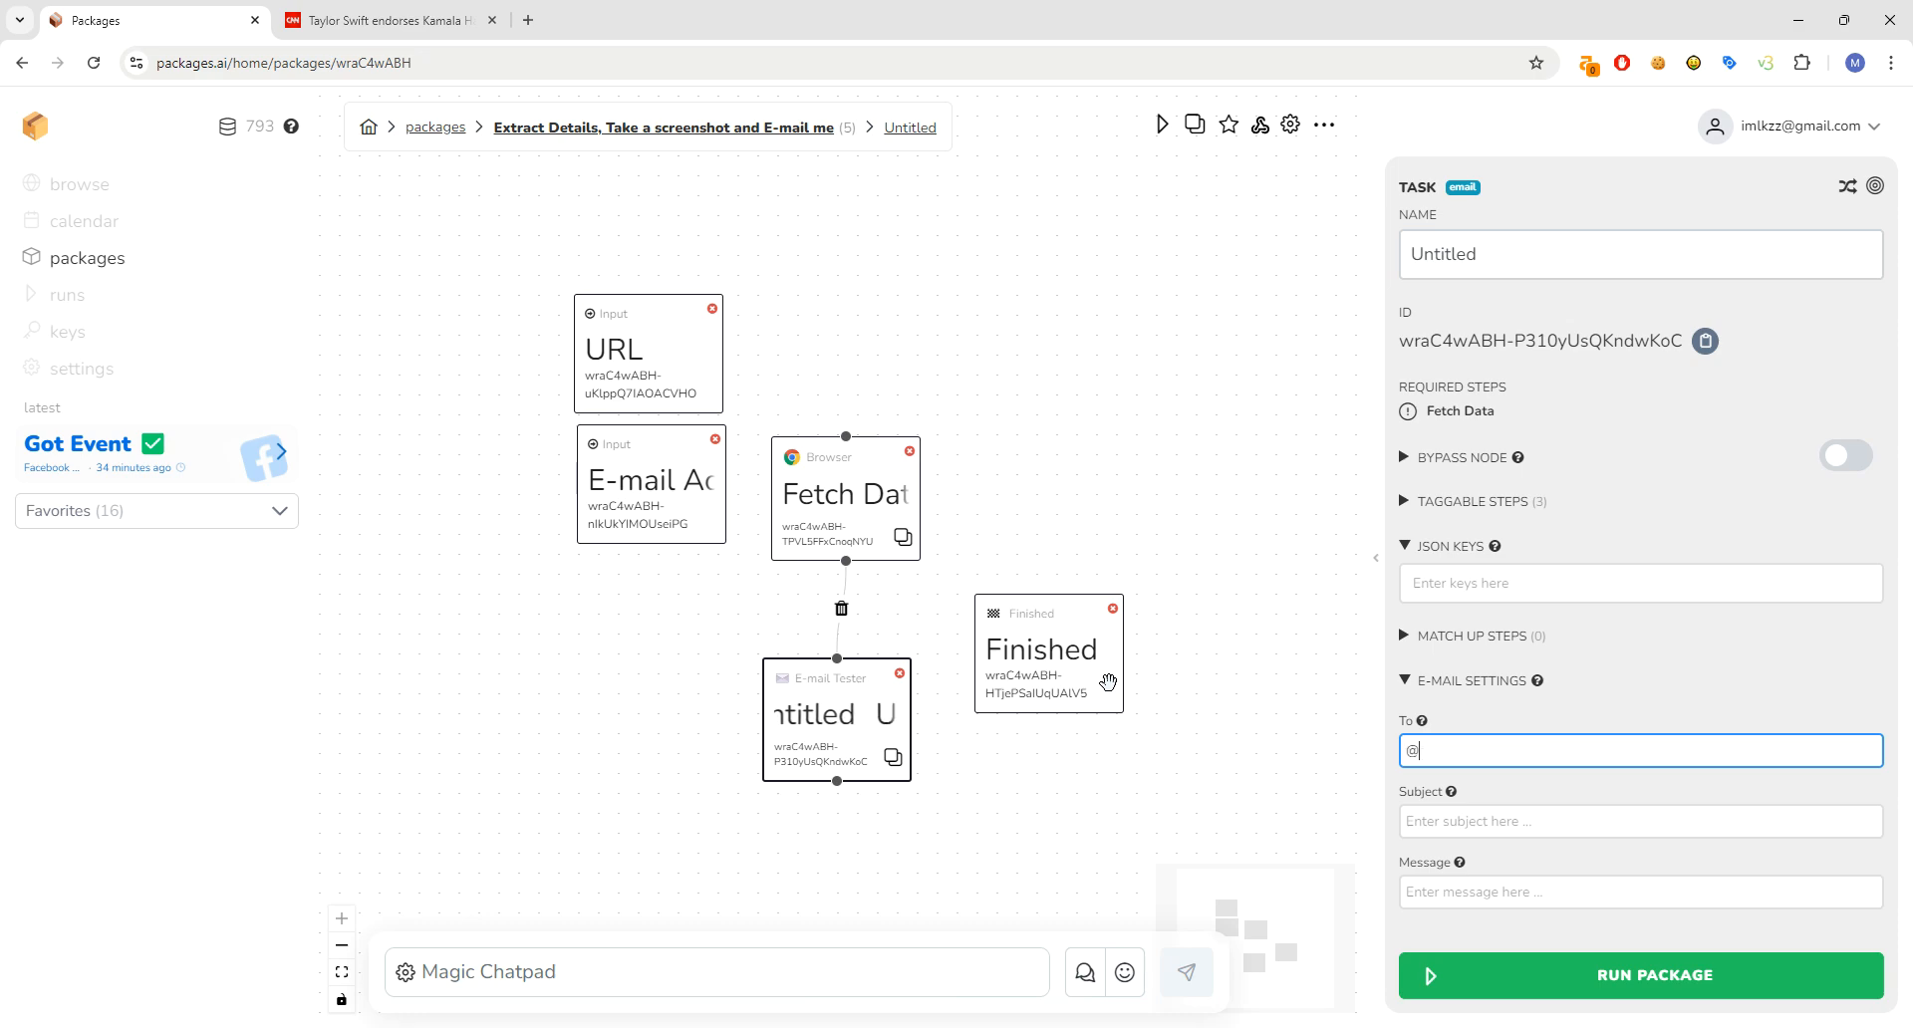
type("E")
key("Down")
key("Return")
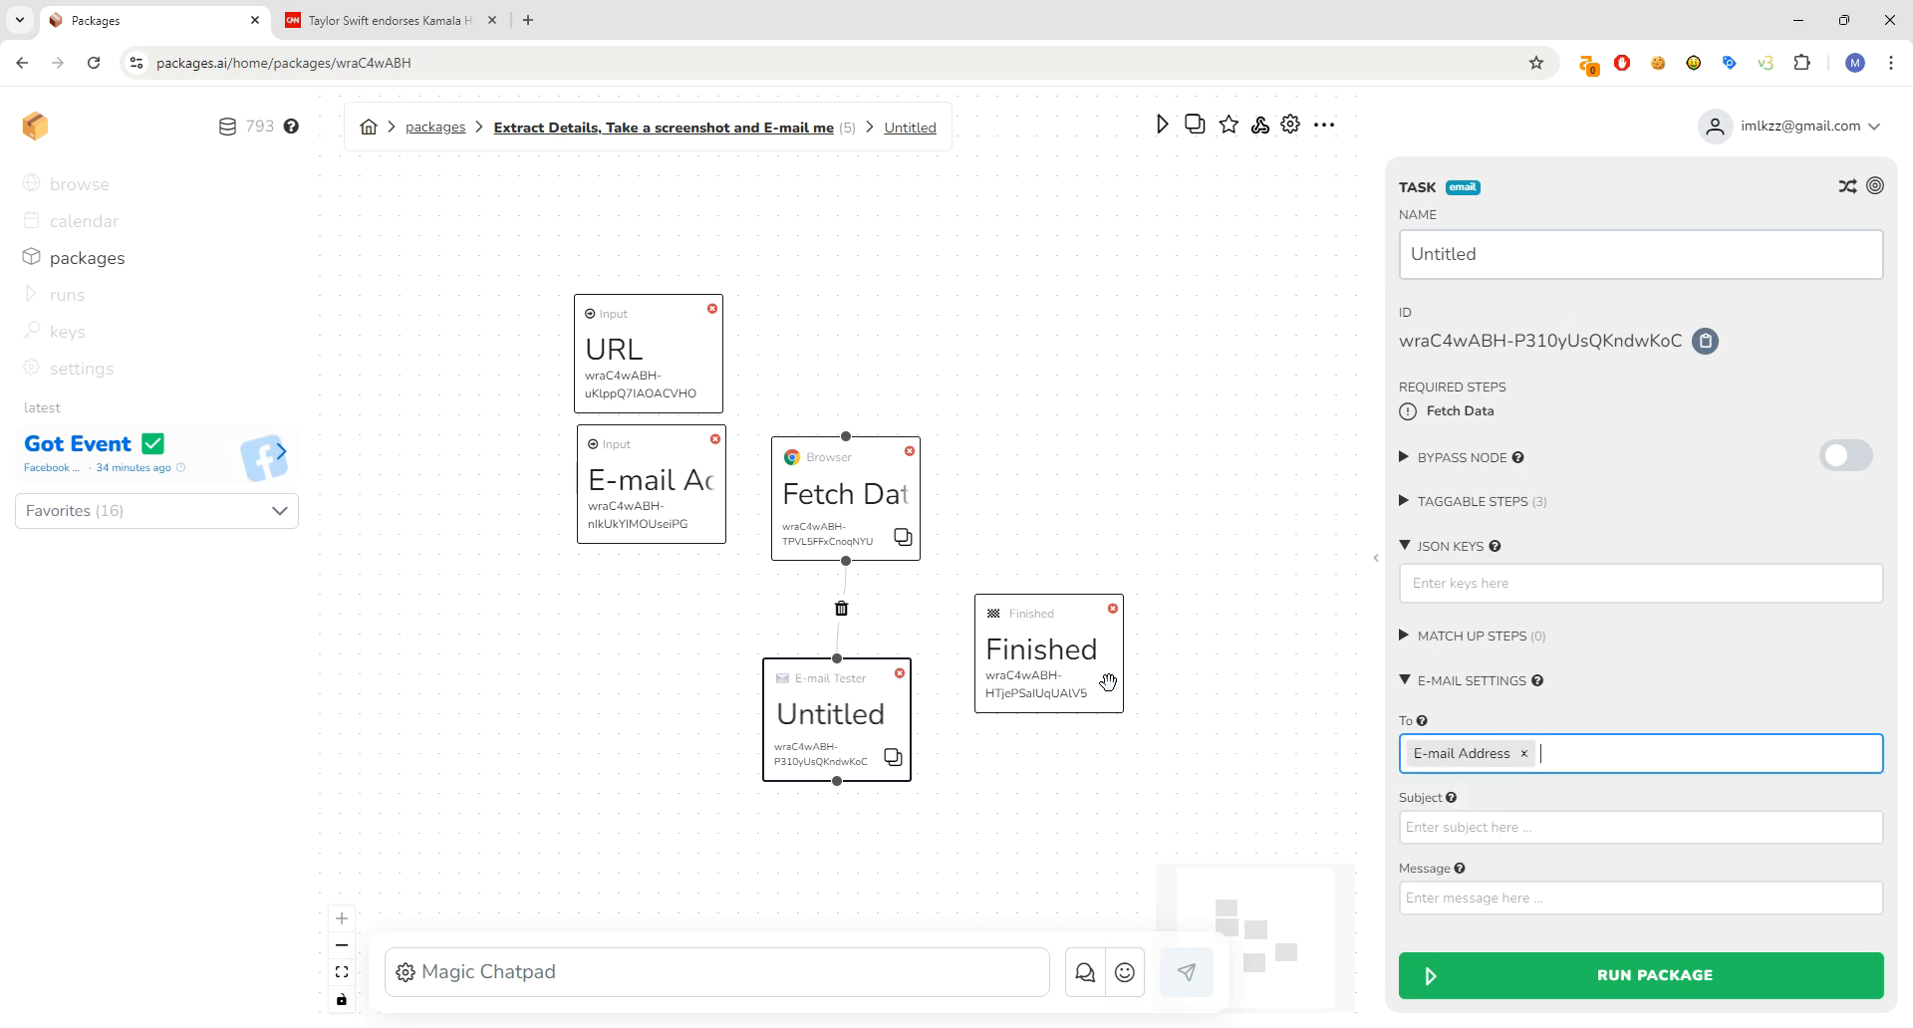
- Enter subject 'Latest Data From Packages' and begin the message with 'the h1 is =>'
left_click(1448, 842)
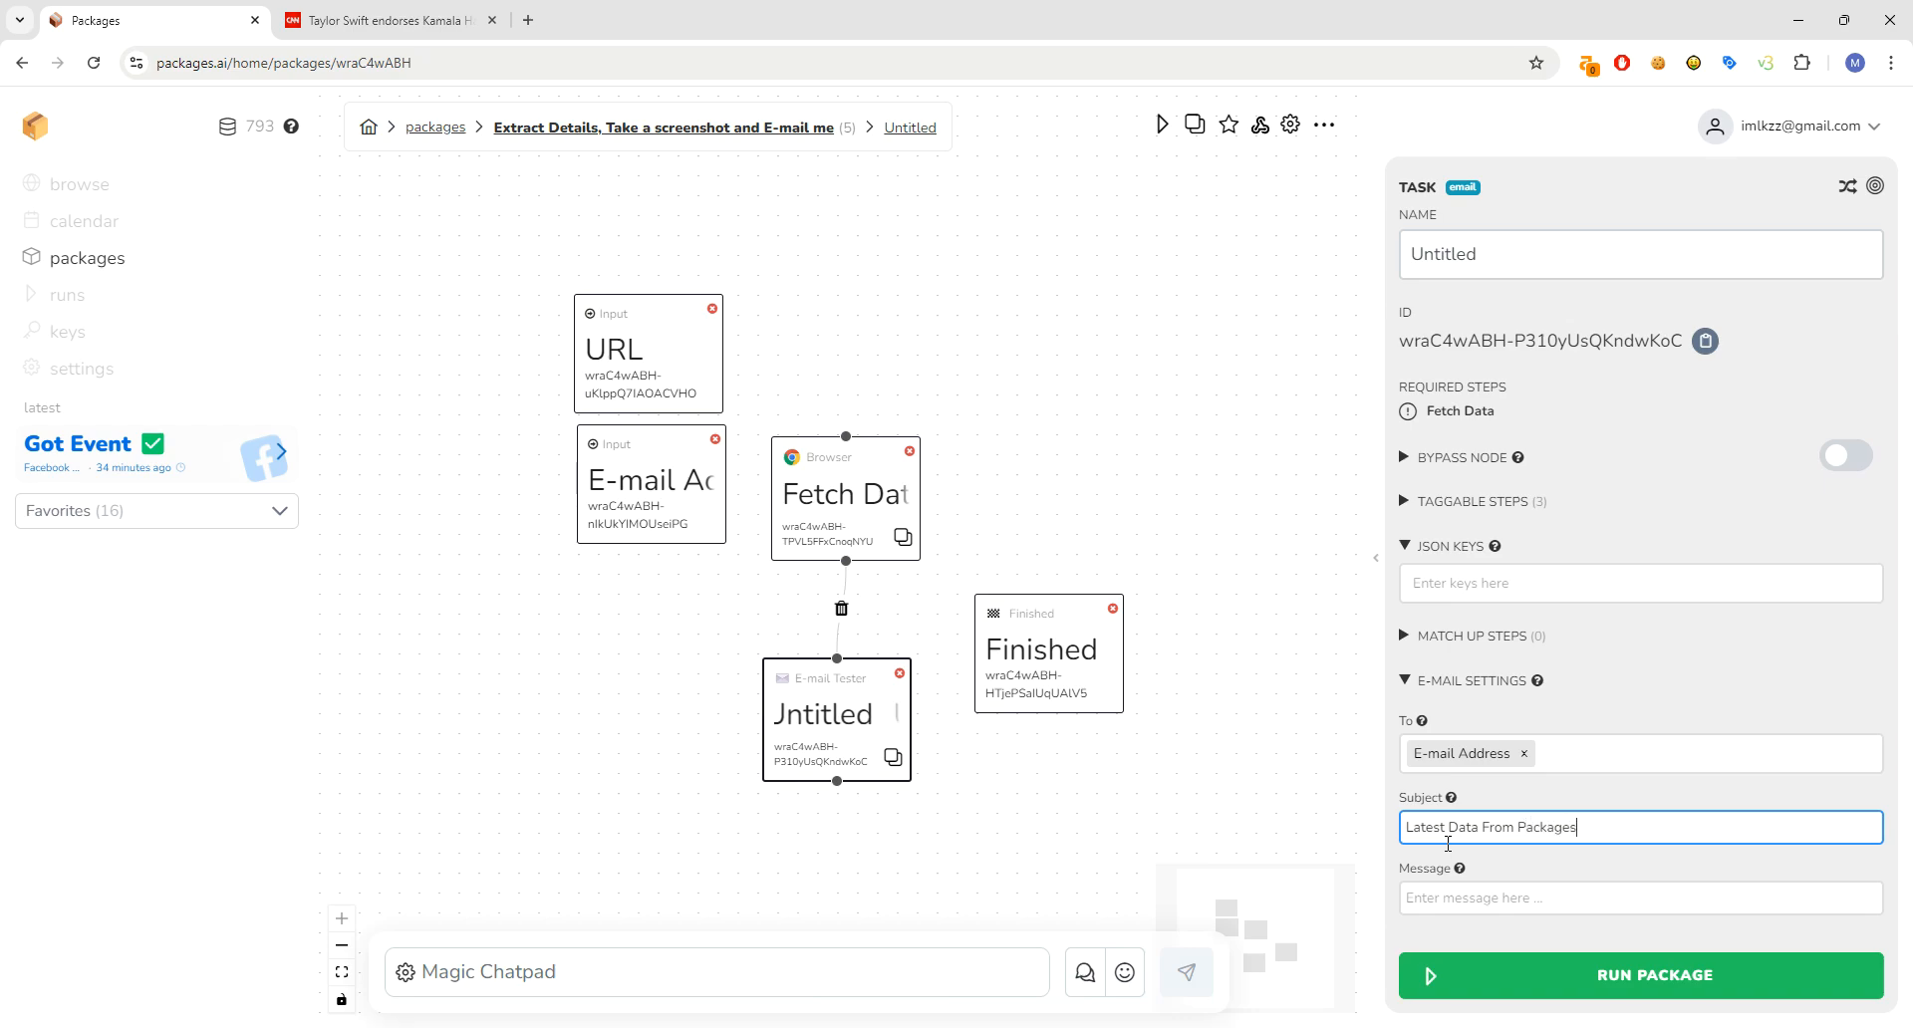
left_click(1437, 892)
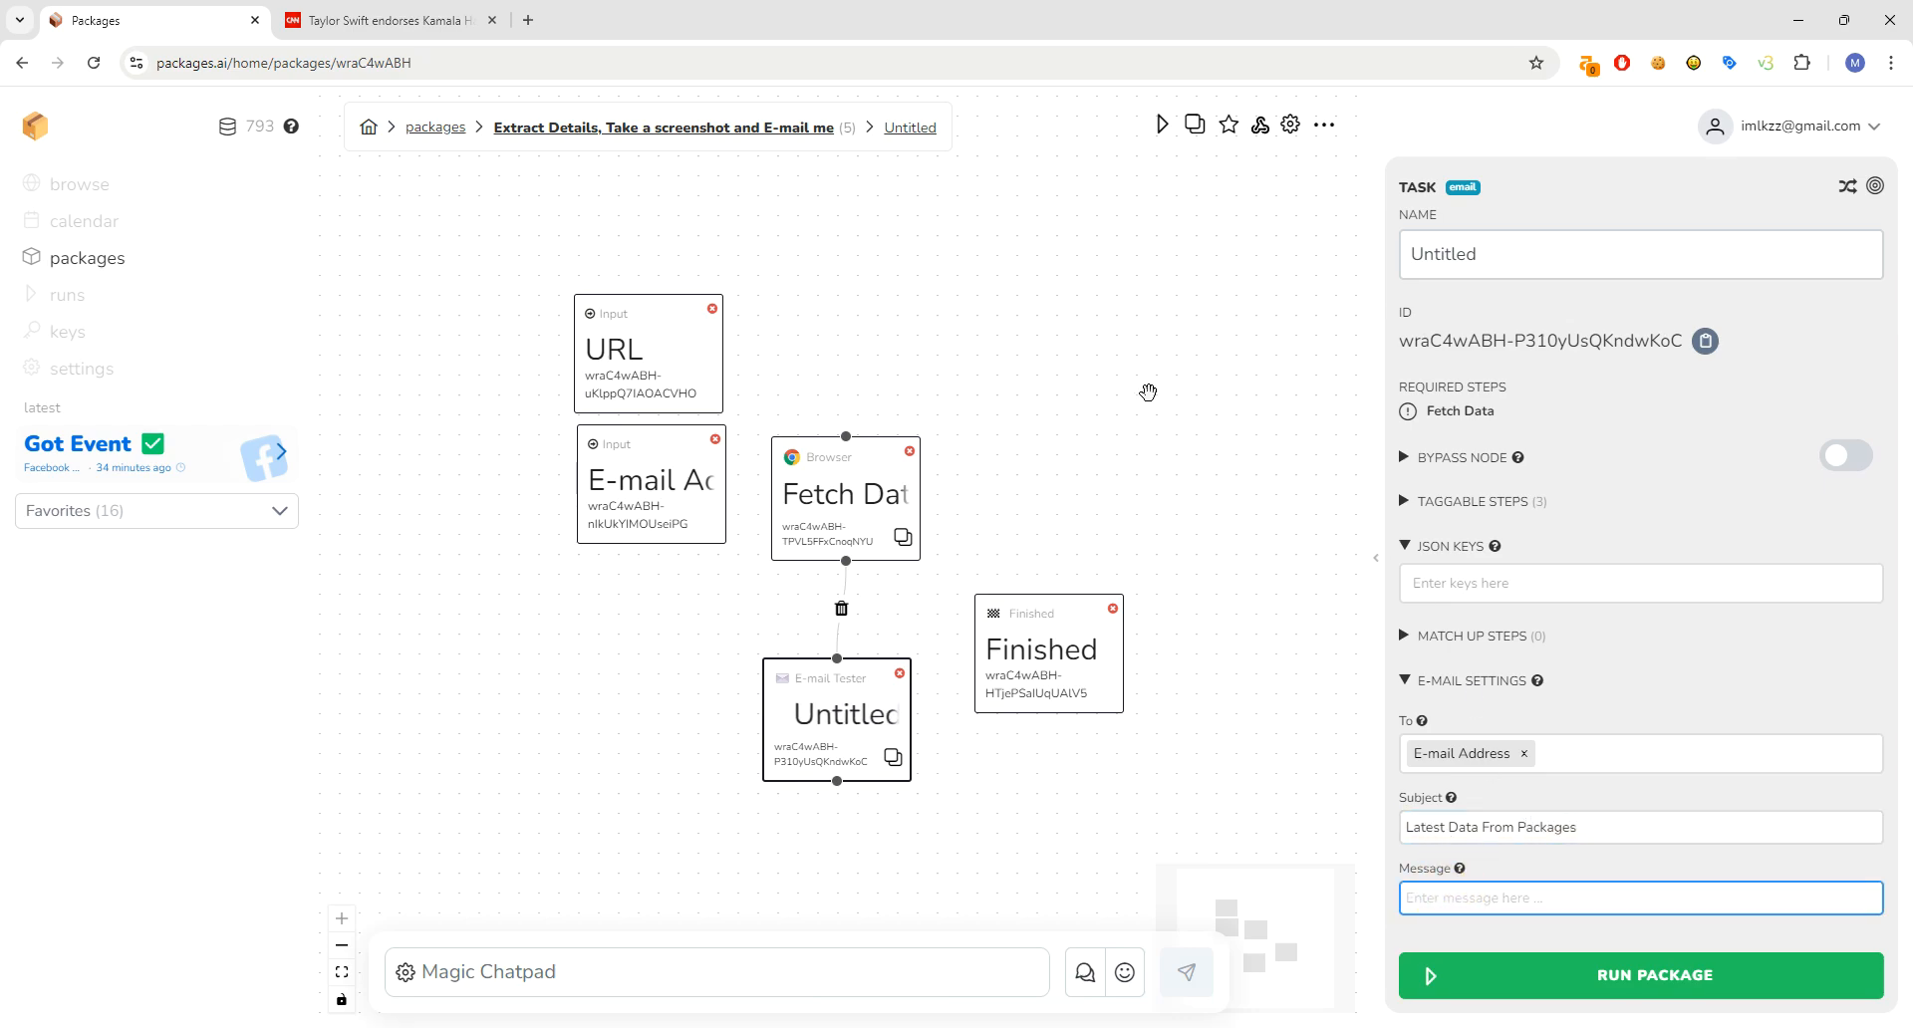
key("Return")
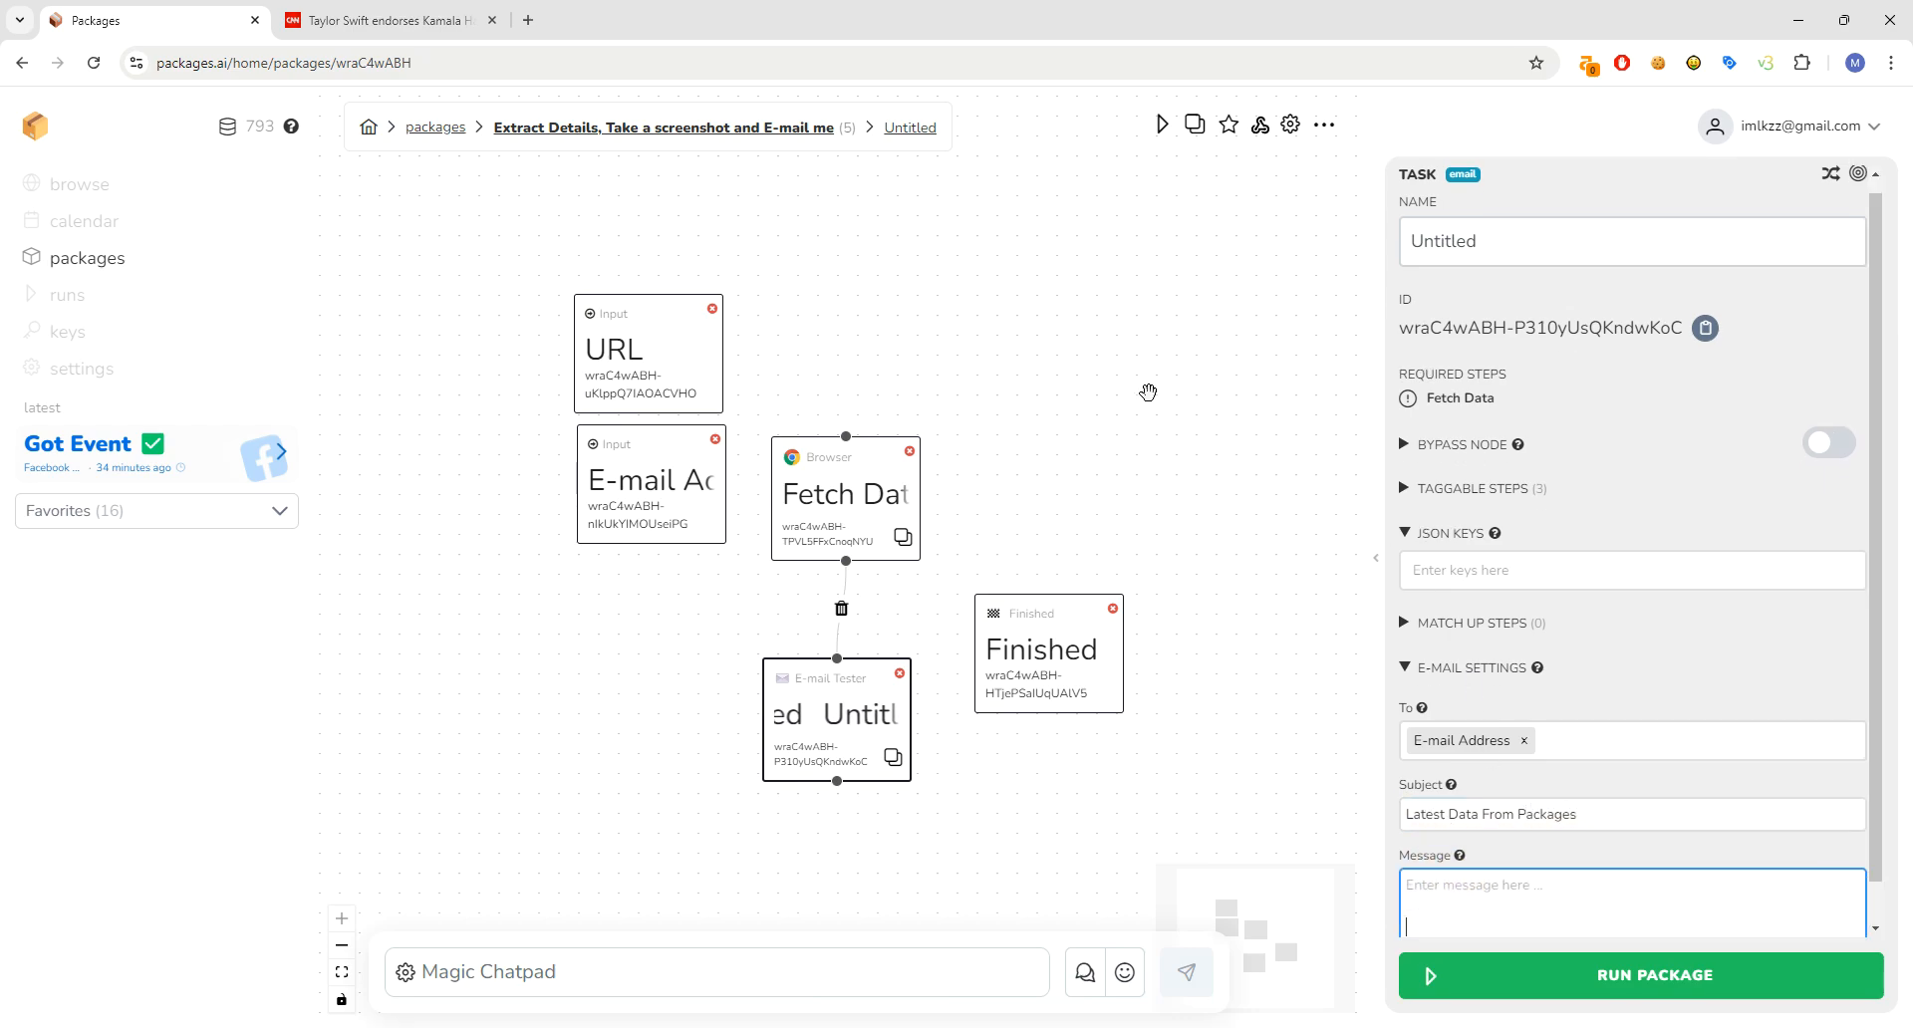
scroll(1749, 578, "down", 1)
- Insert the Fetch Data.extract.data tag after 'the h1 is =>' and start a new line
left_click(1427, 862)
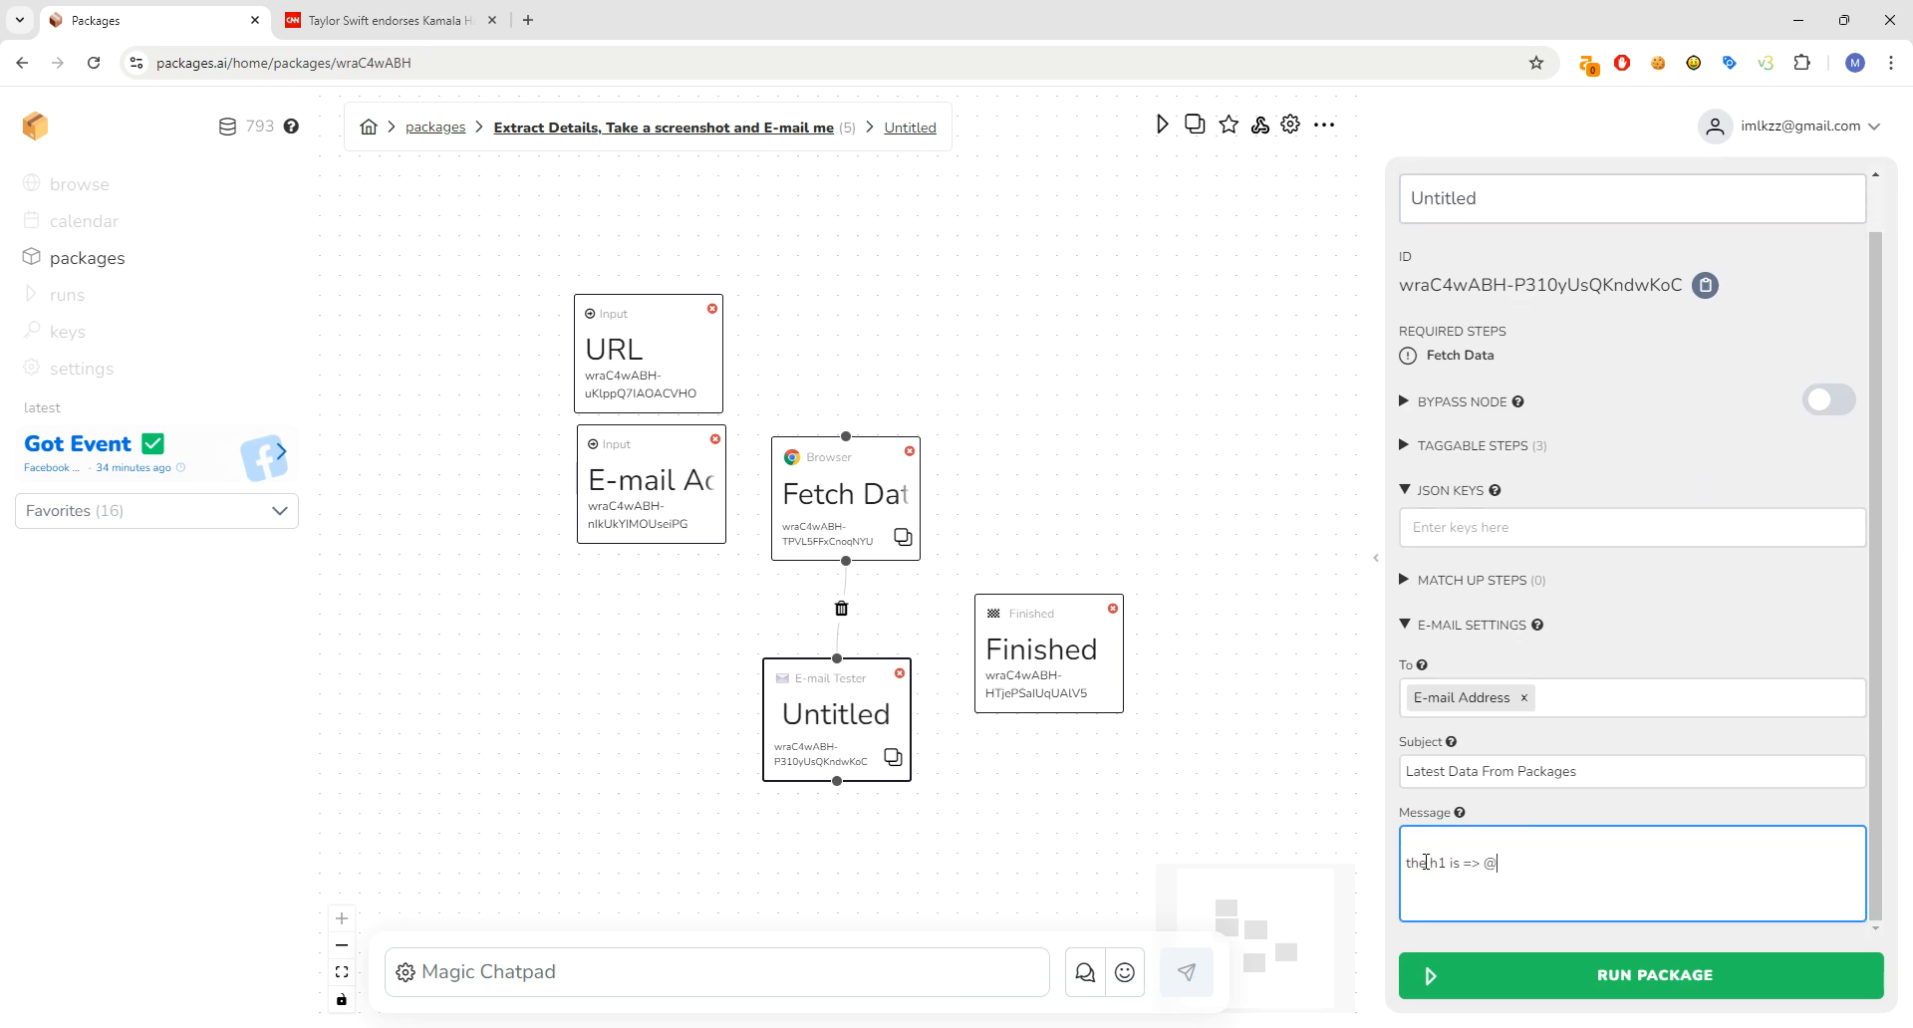
type("Fet")
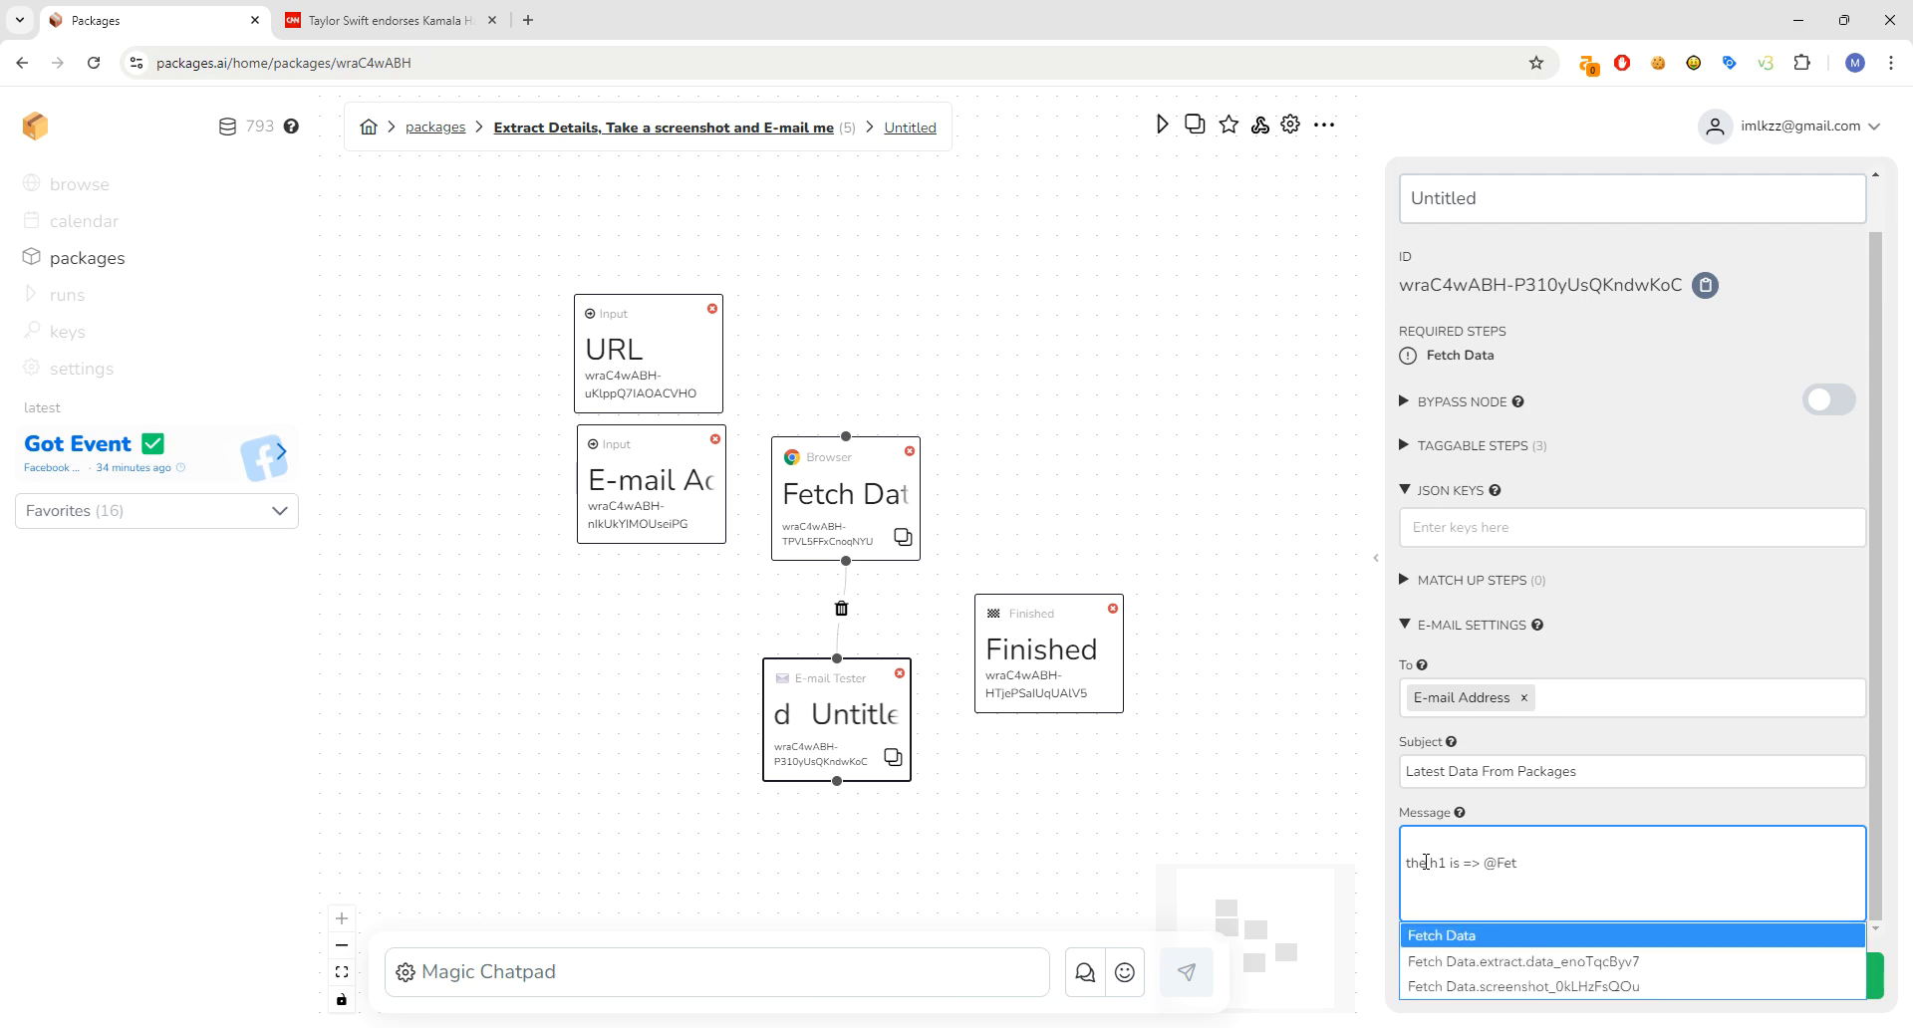
left_click(1553, 962)
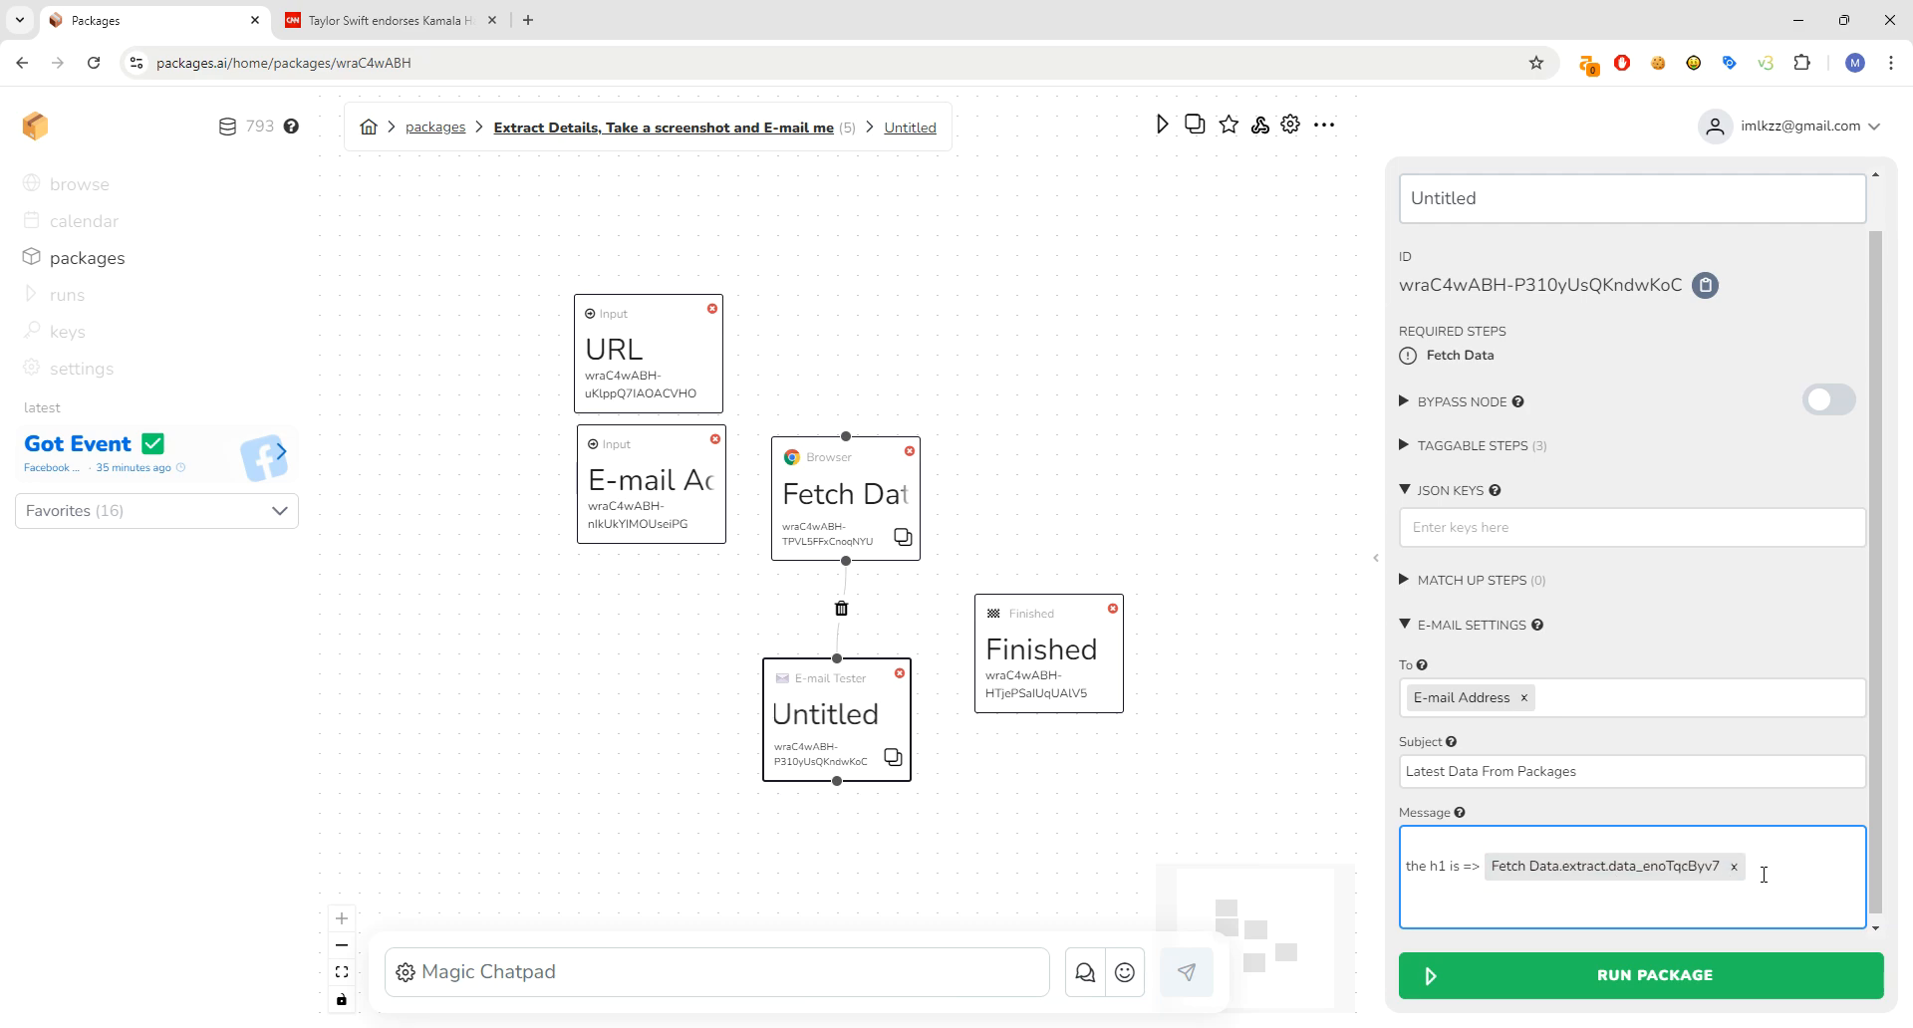
key("Return")
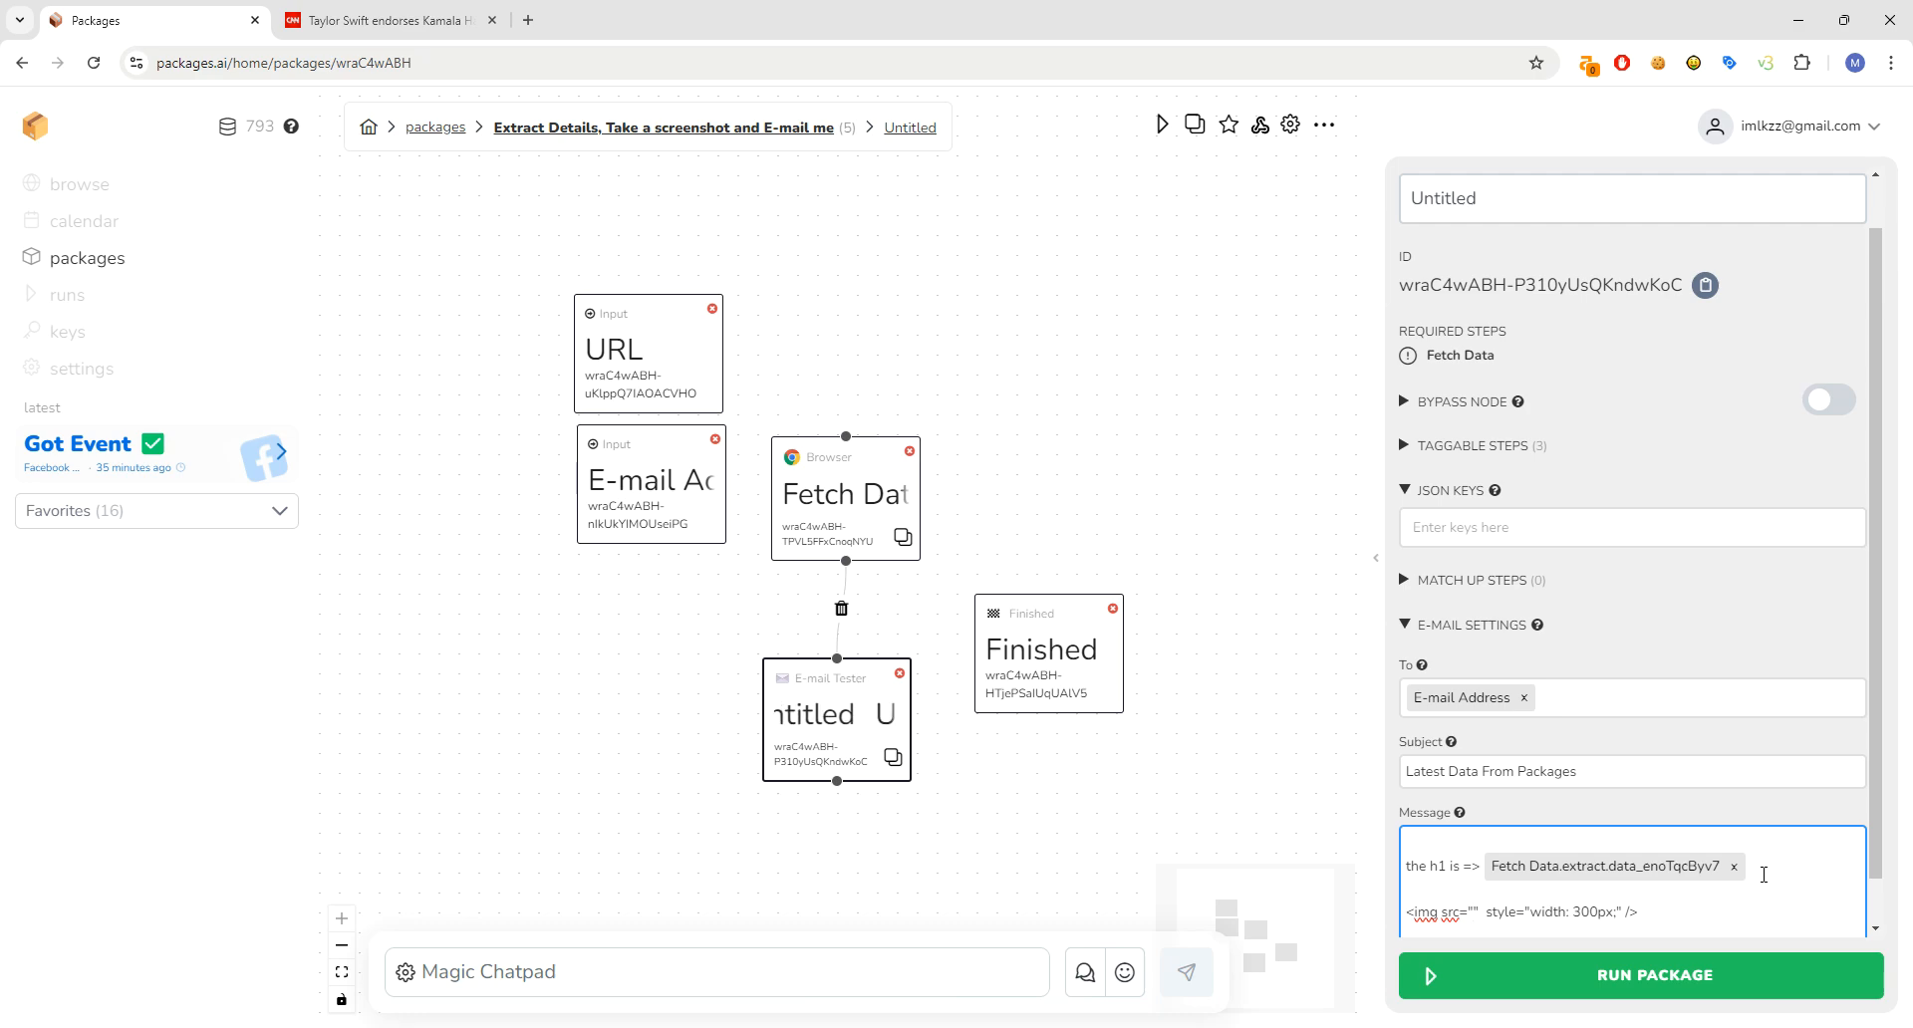
- Put the Fetch Data.screenshot tag inside the image tag's src
type("@i")
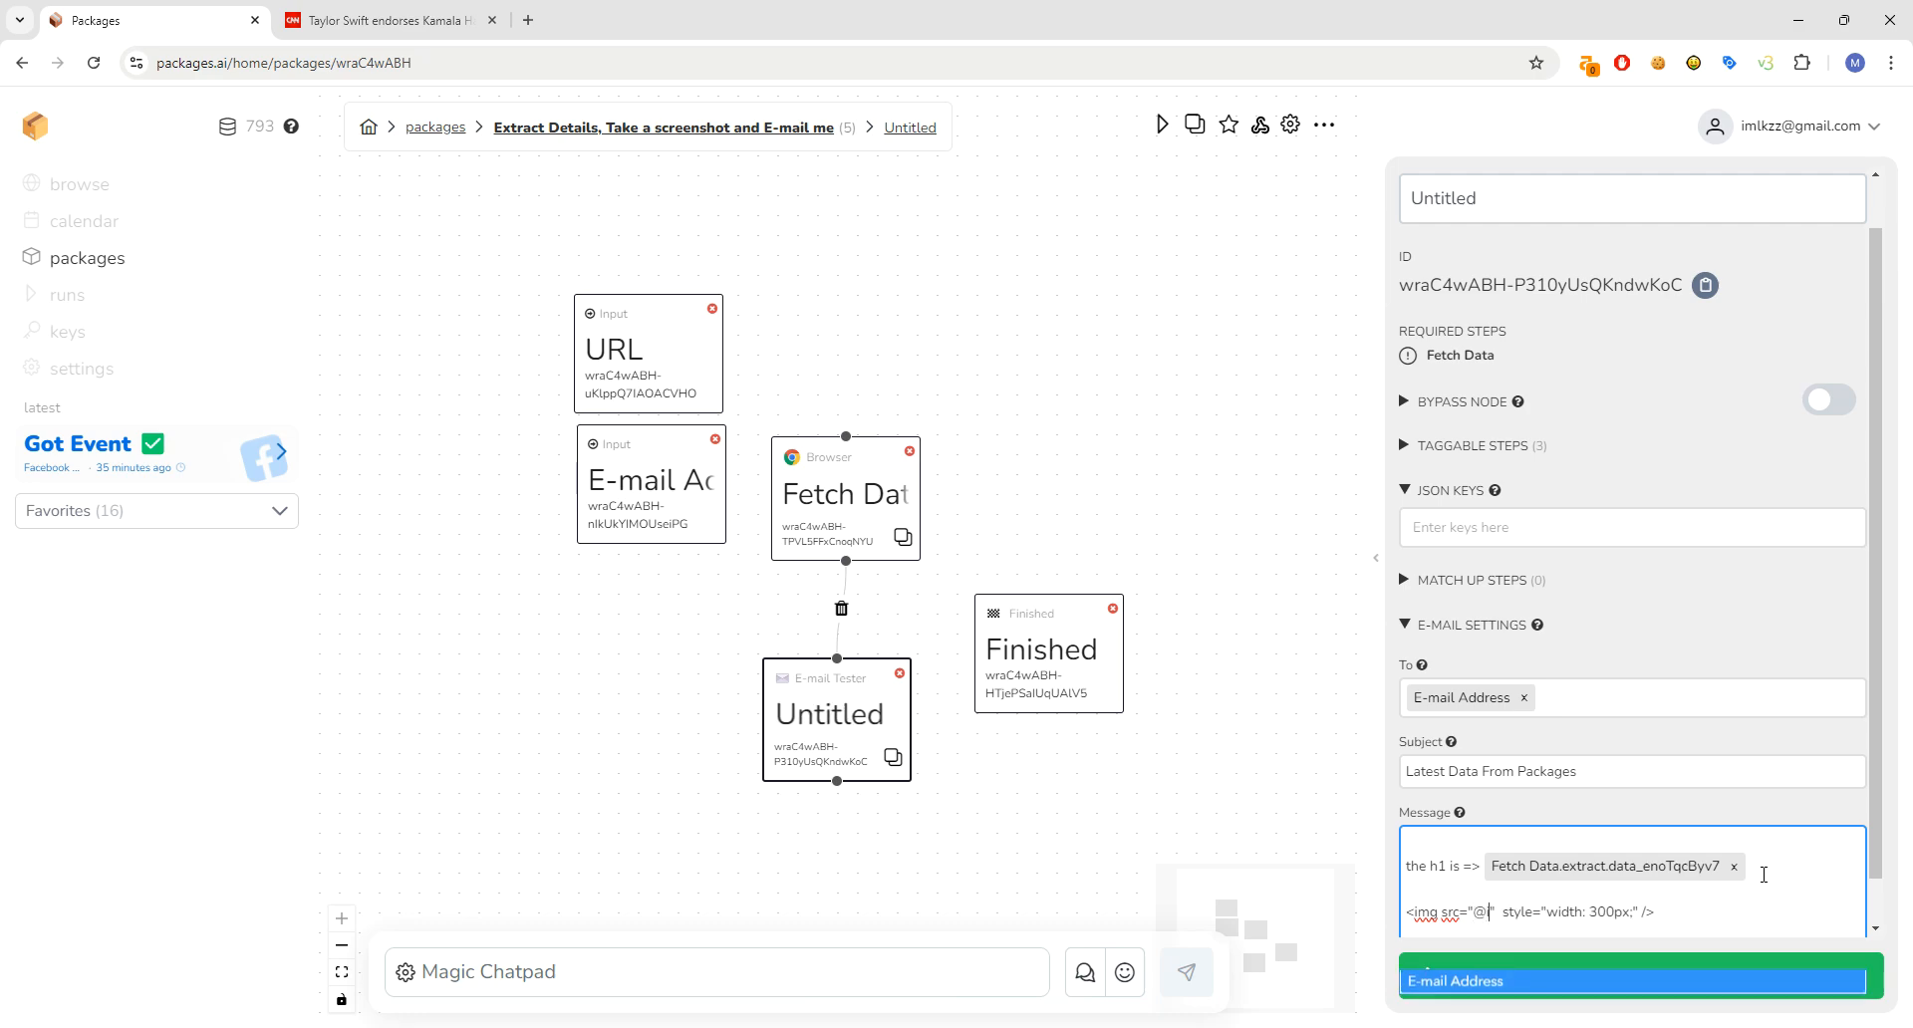
key("BackSpace")
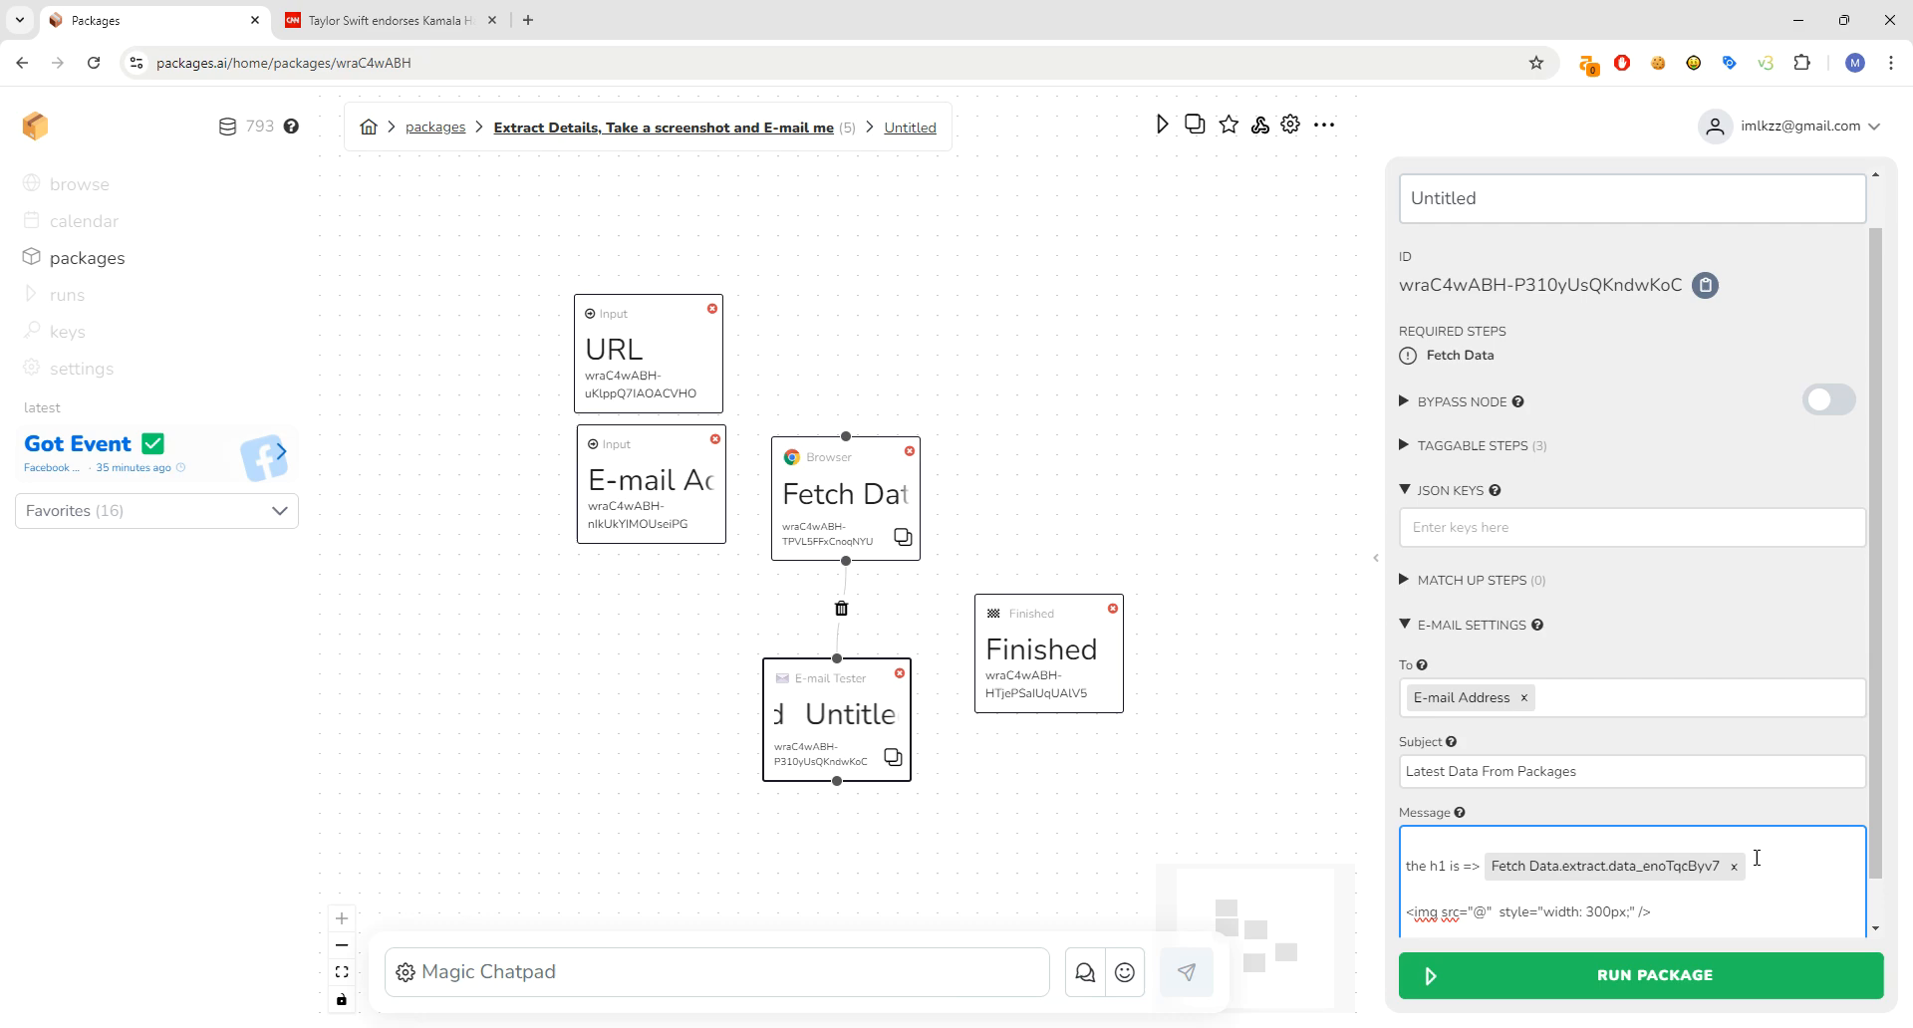
type("sc")
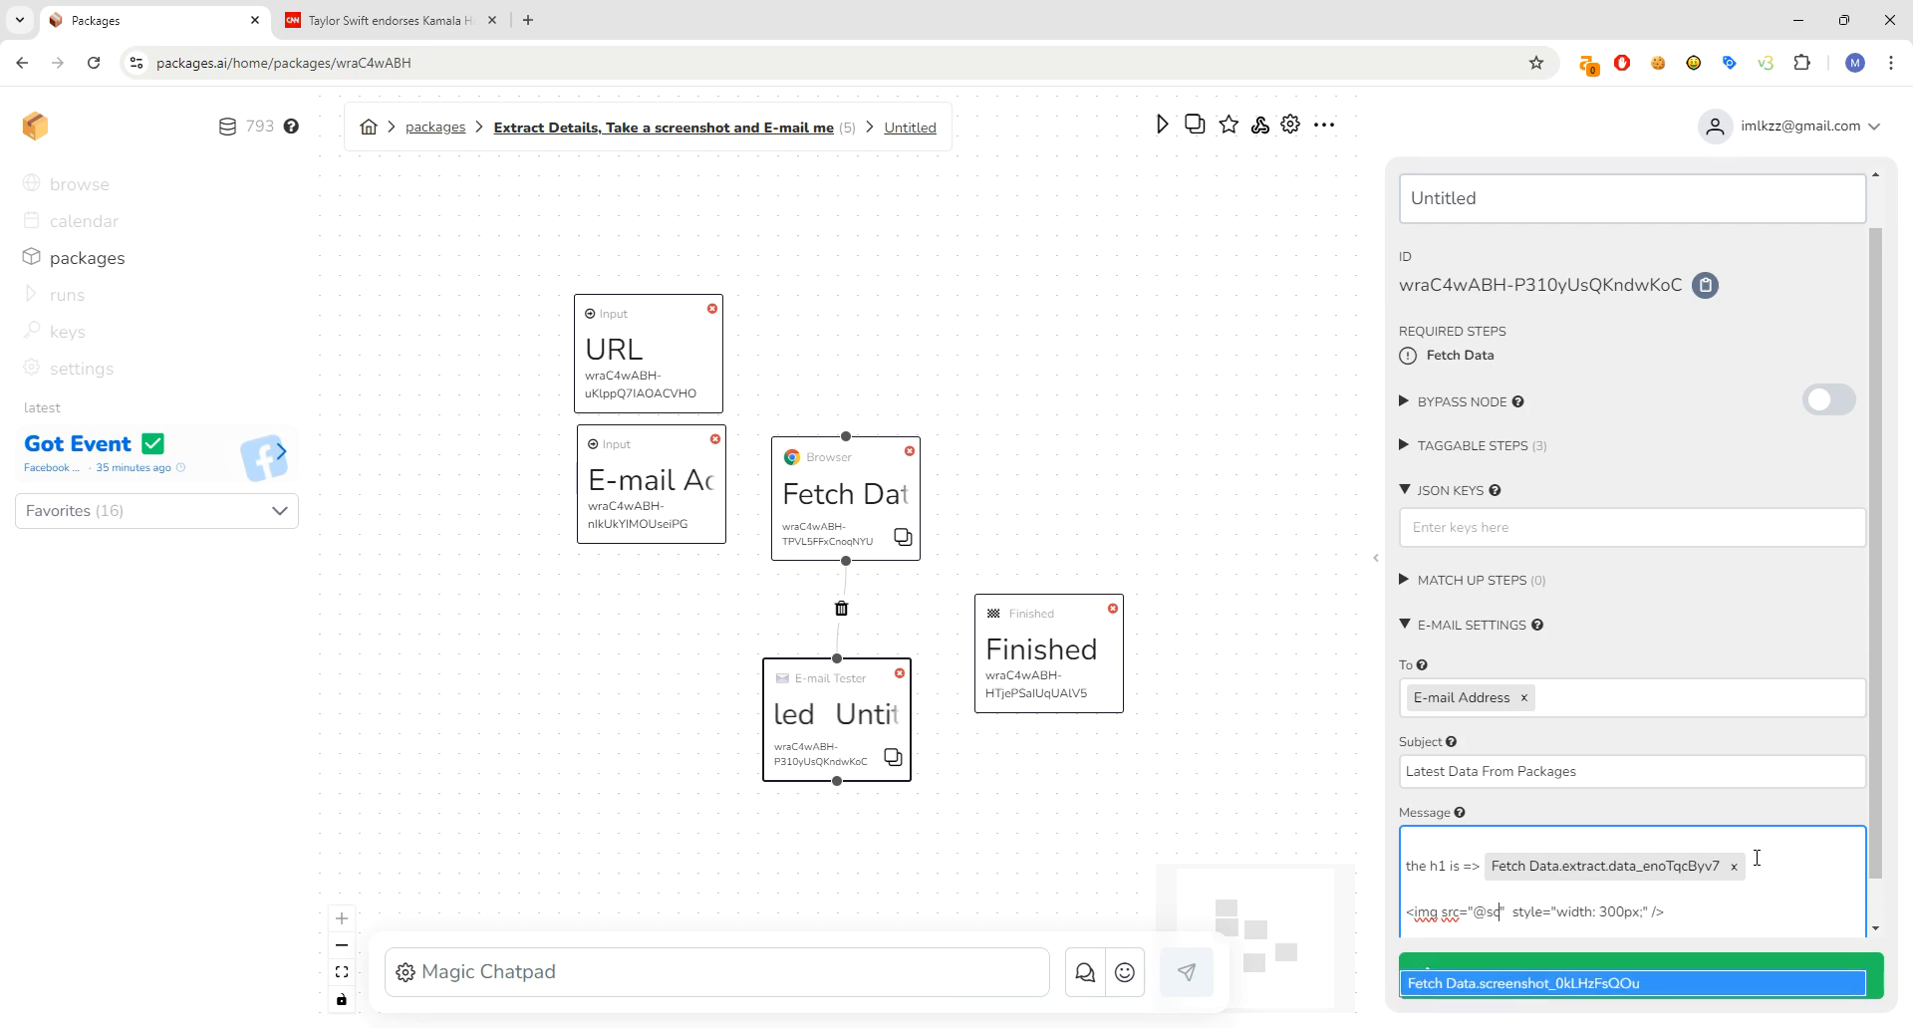
left_click(1634, 984)
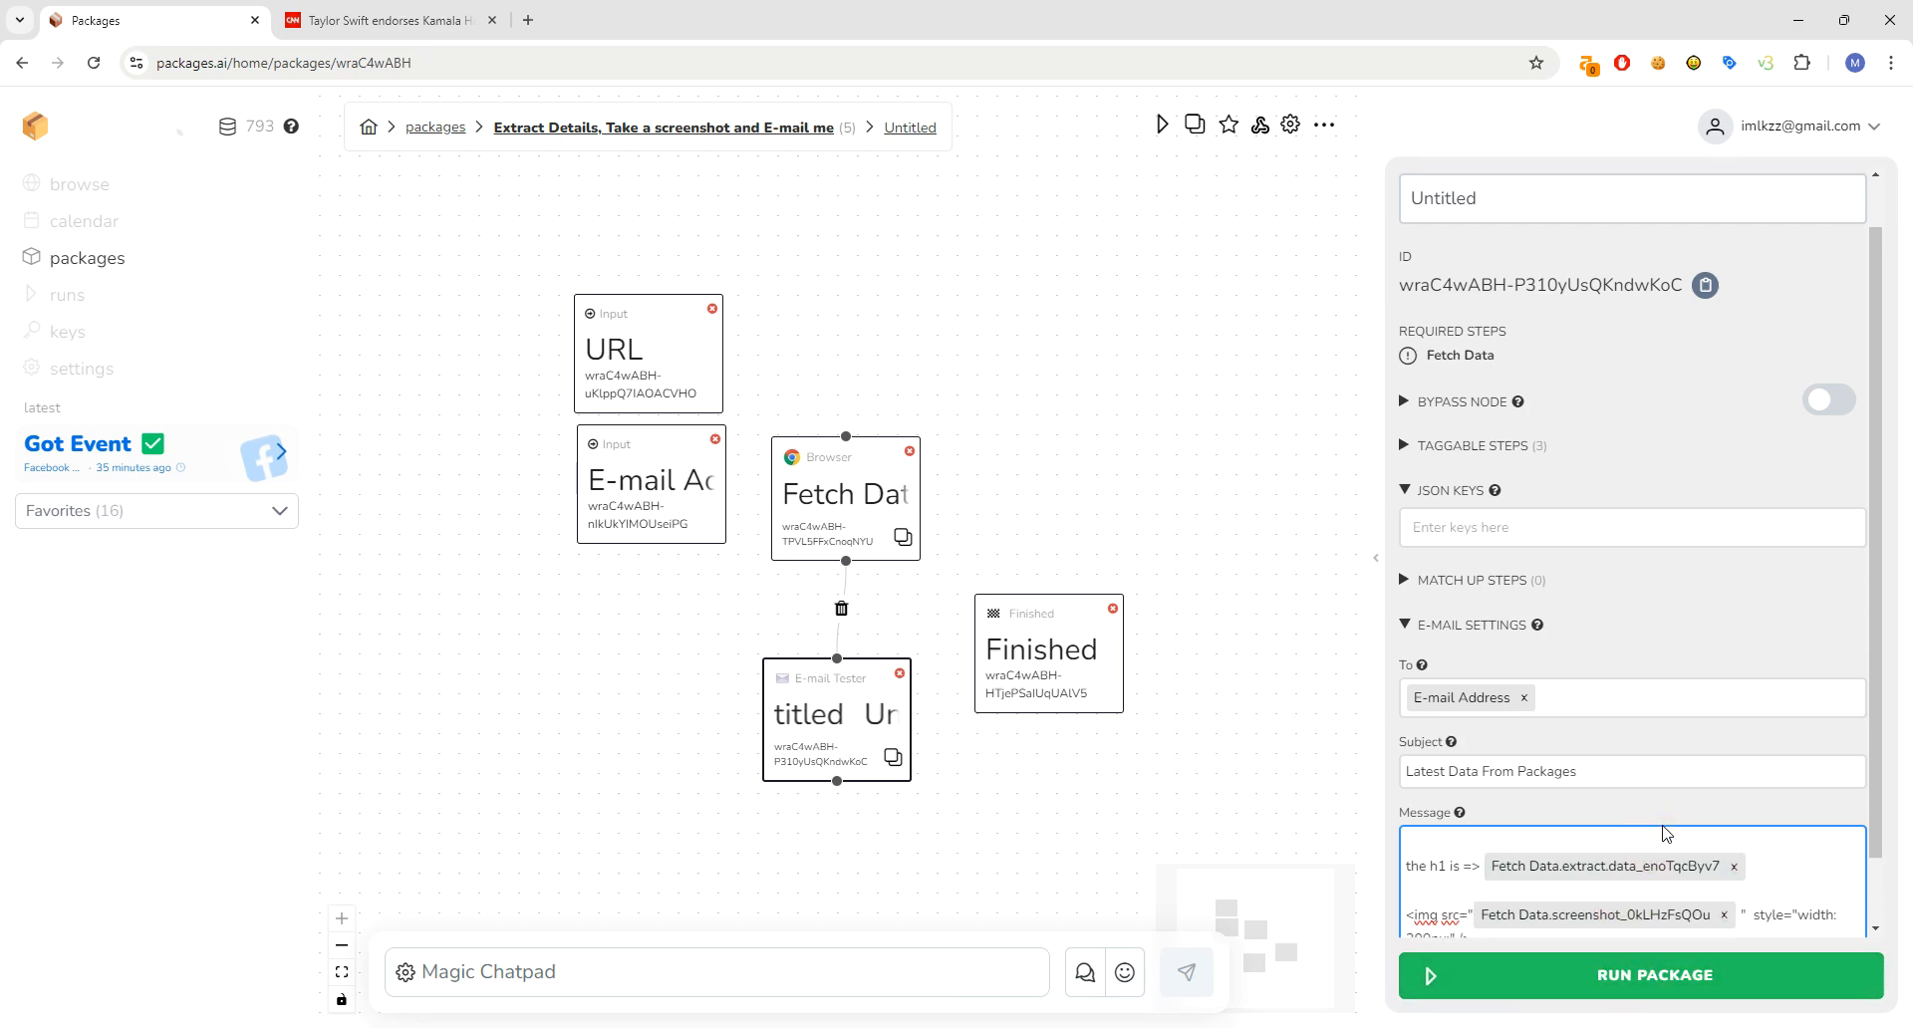
- Rename the e-mail step to 'Send the e-mail'
scroll(1614, 849, "down", 1)
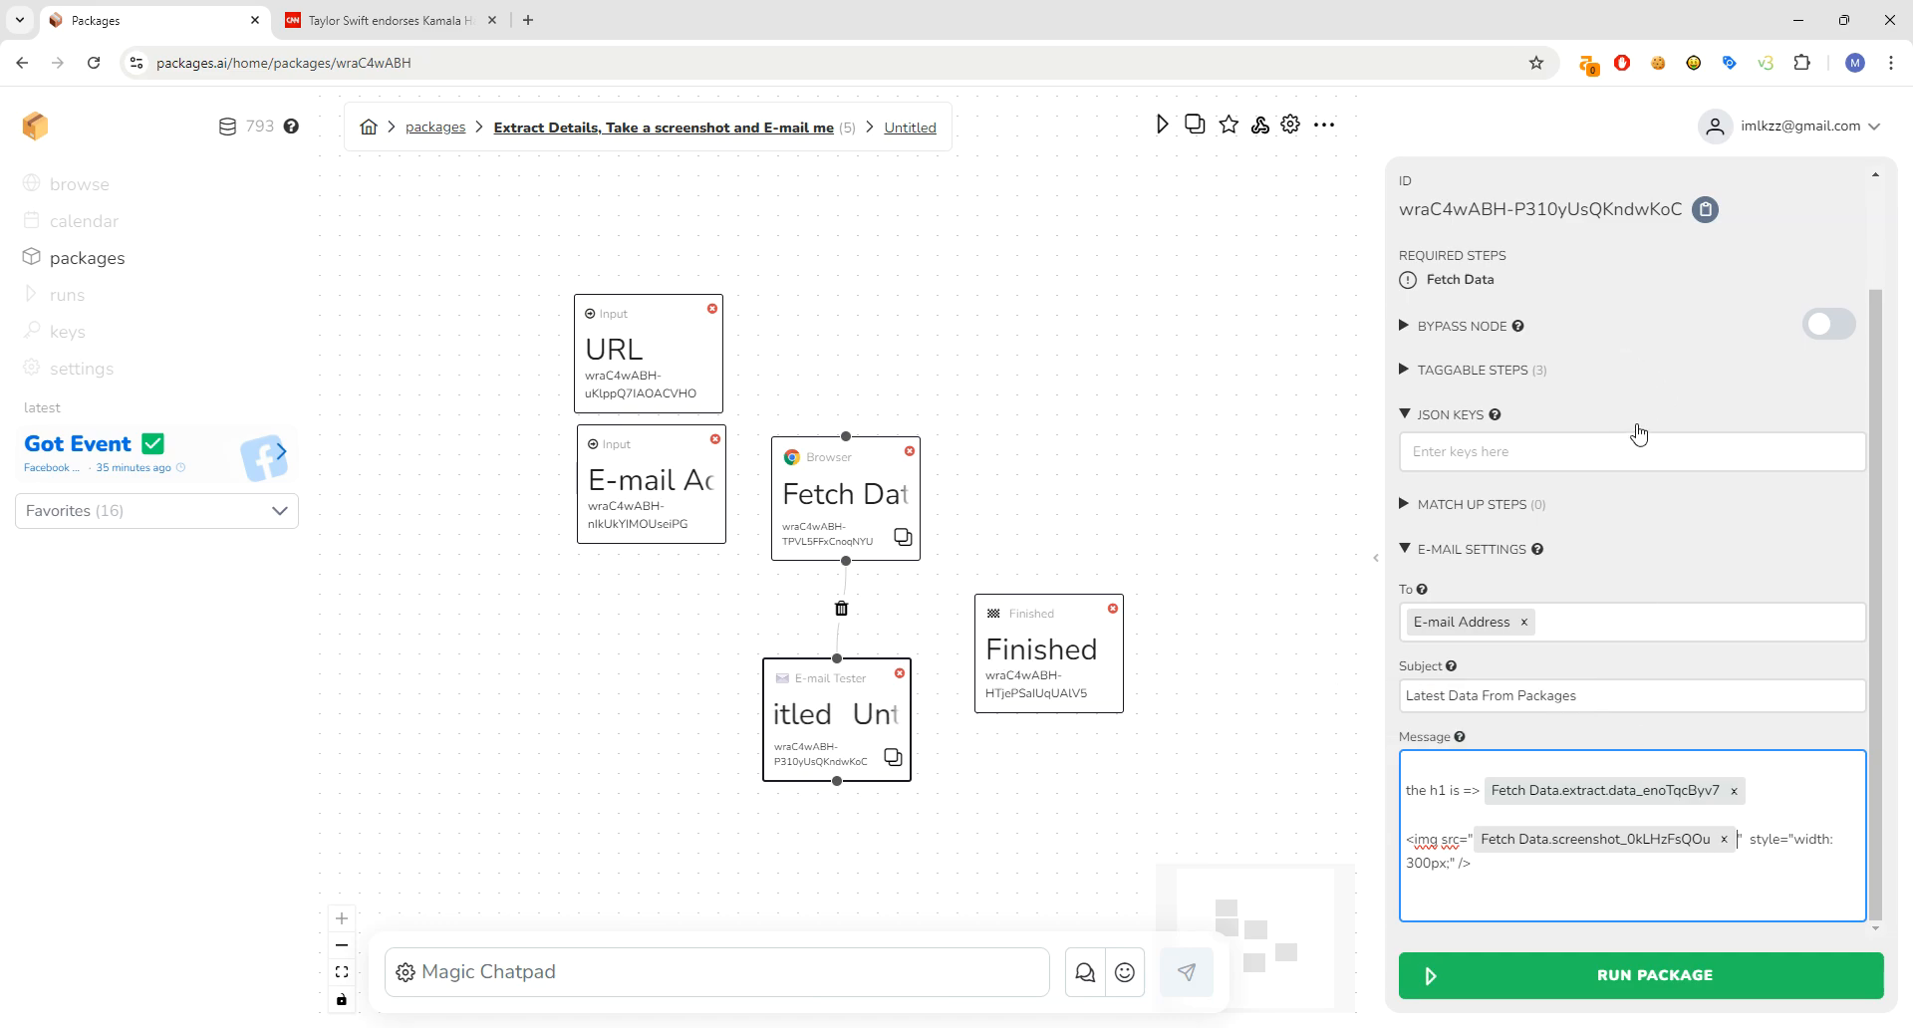
scroll(1883, 413, "up", 1)
left_click(1657, 189)
key("ctrl+a")
type("Sedn")
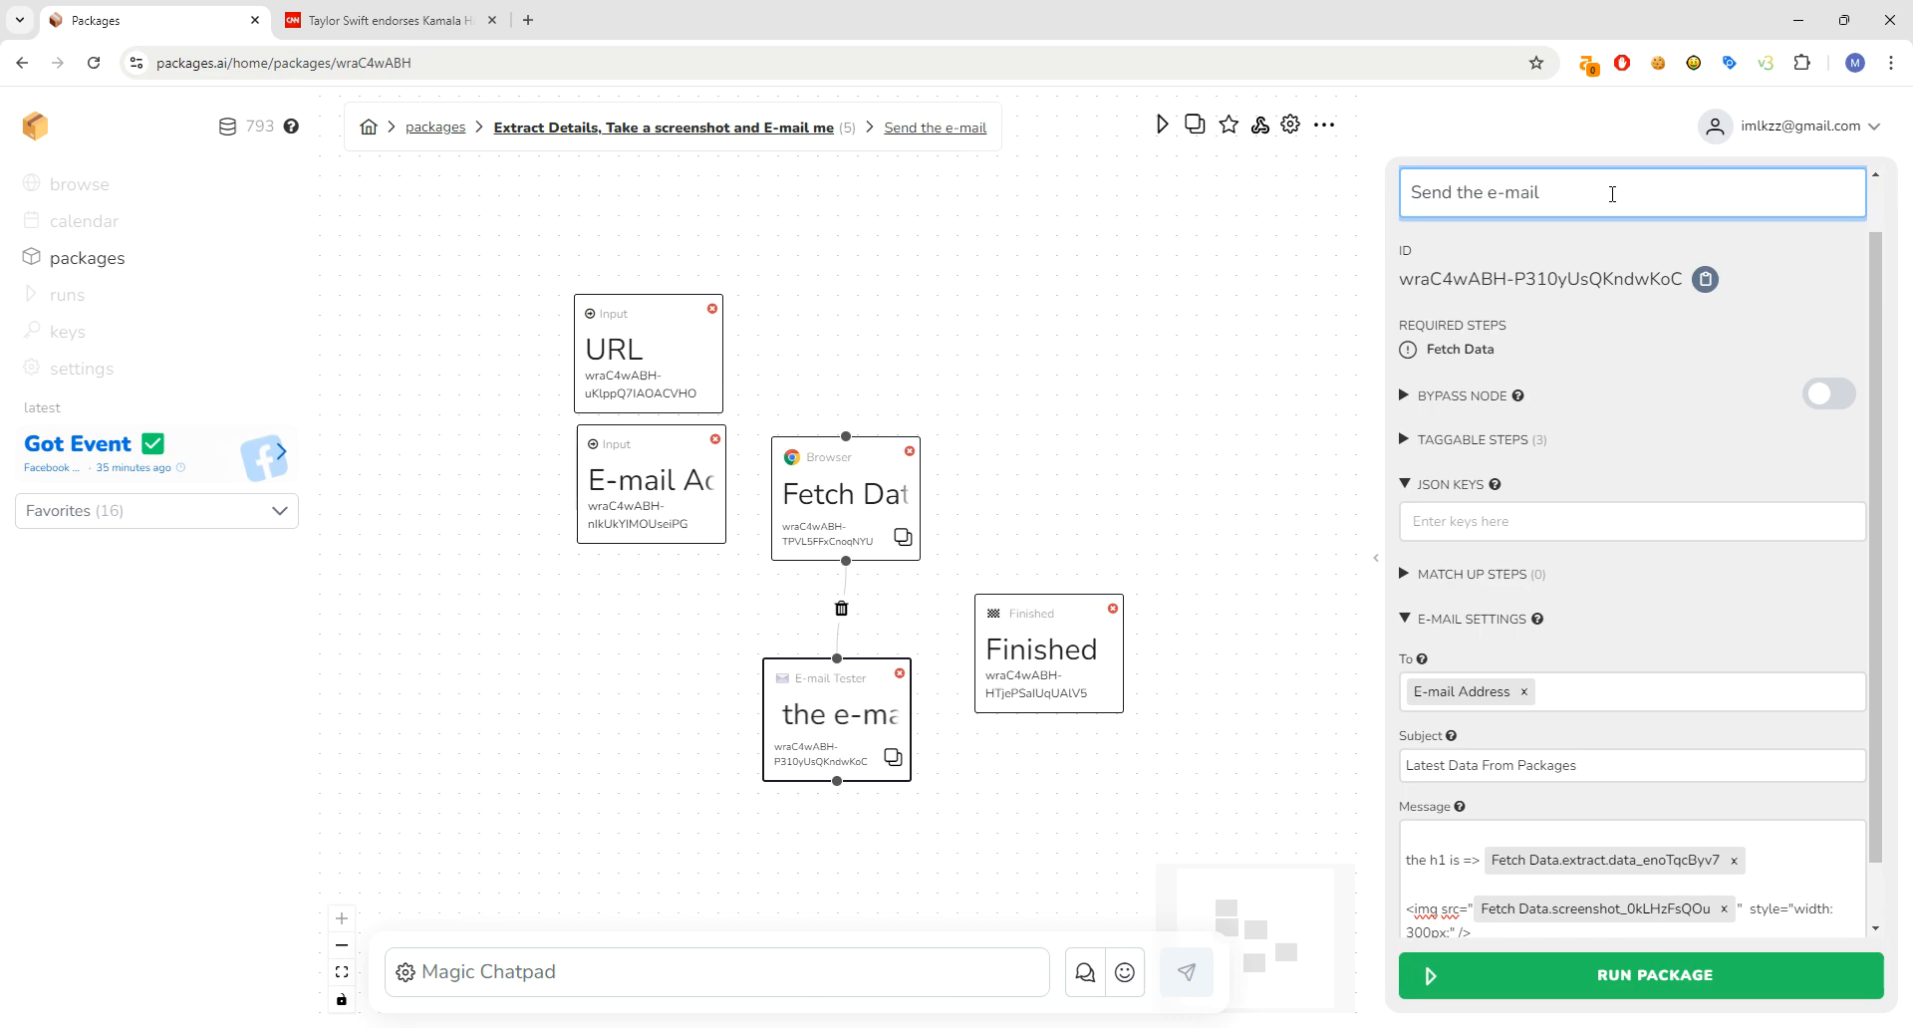
- Turn on Live Debug Mode for Fetch Data and check the Finished template 'All Finished'
left_click(1007, 674)
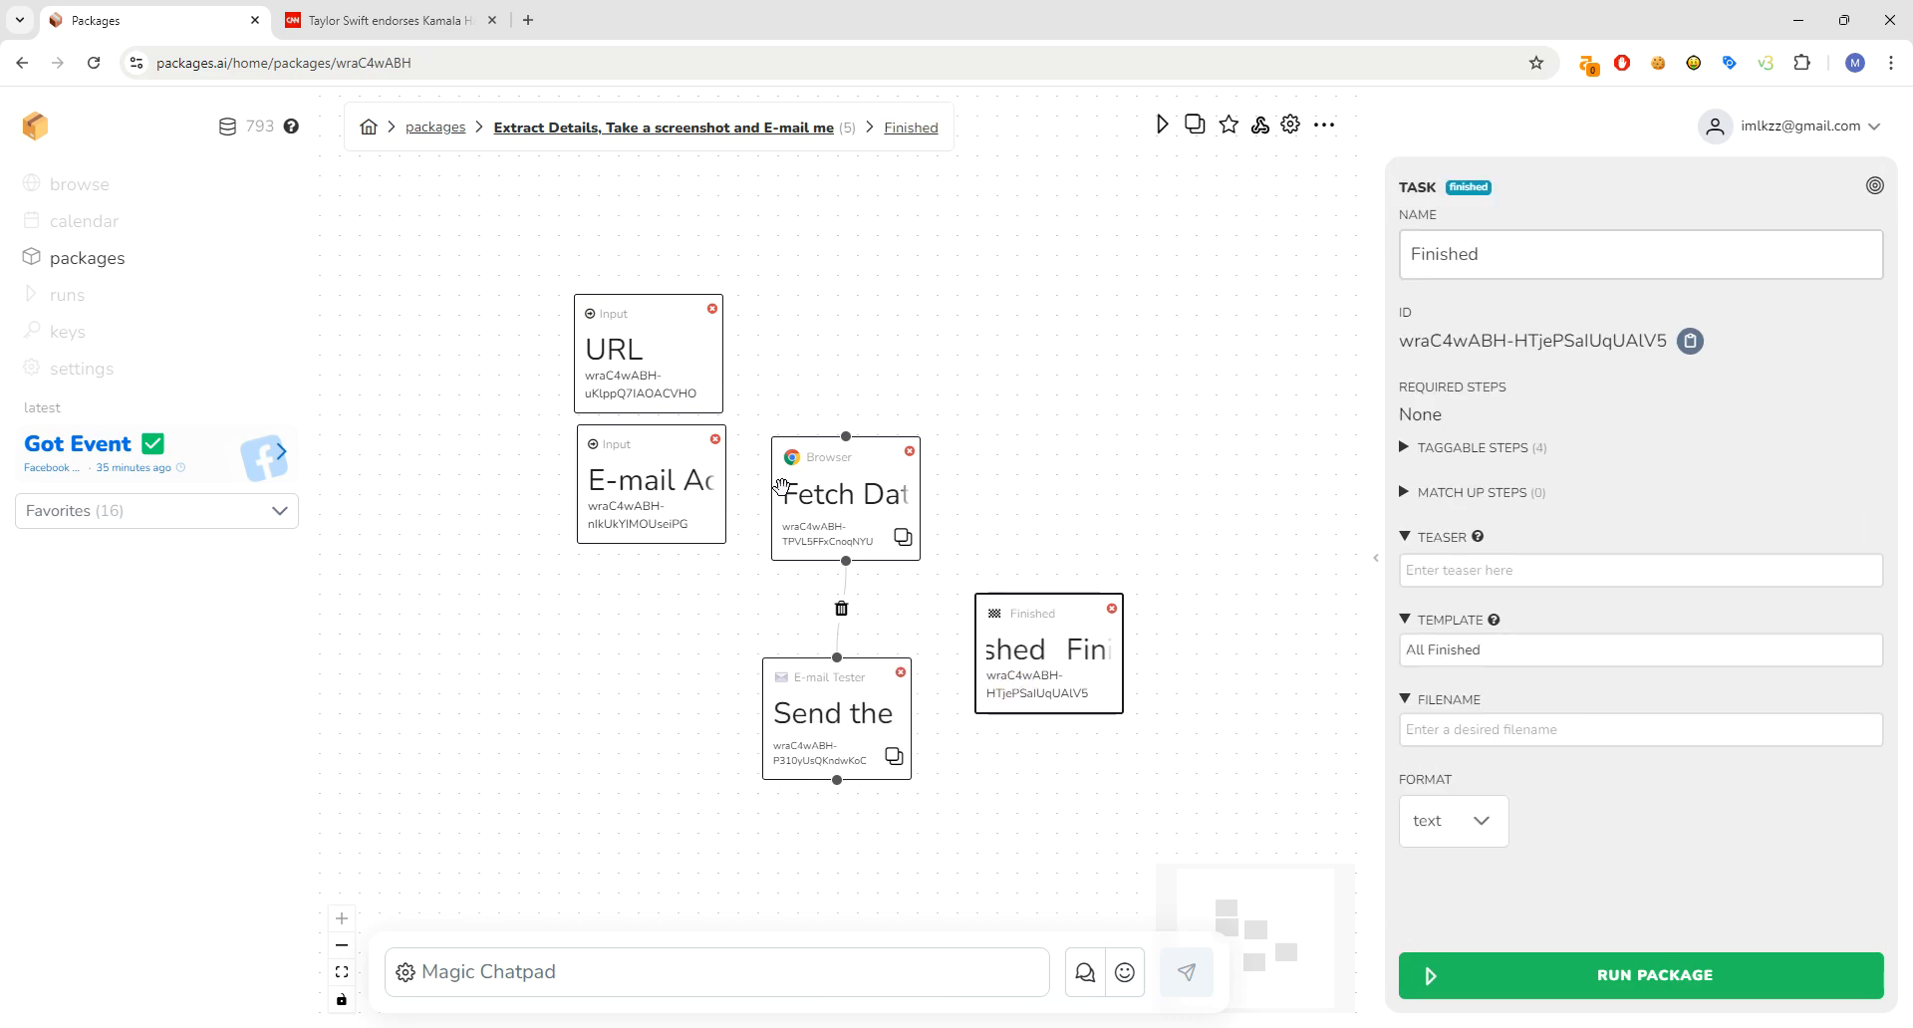
left_click(1145, 580)
left_click(1831, 732)
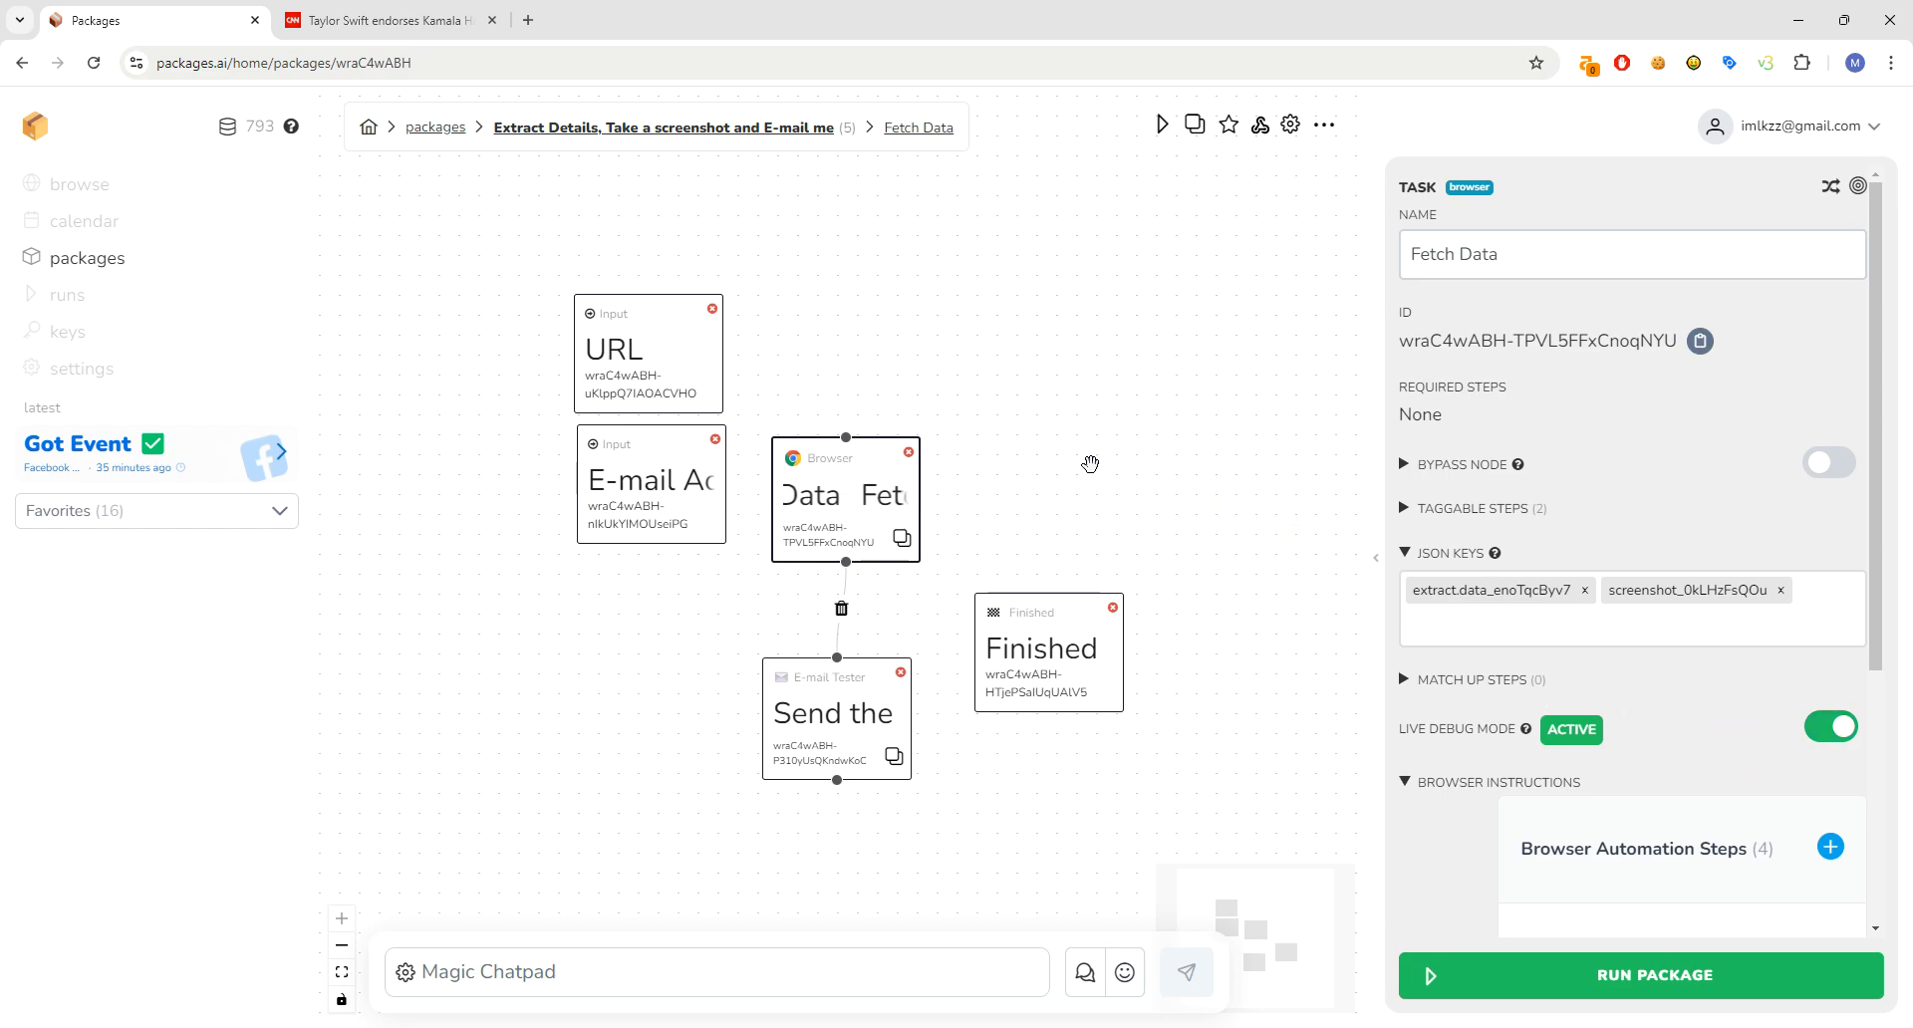
left_click(1023, 666)
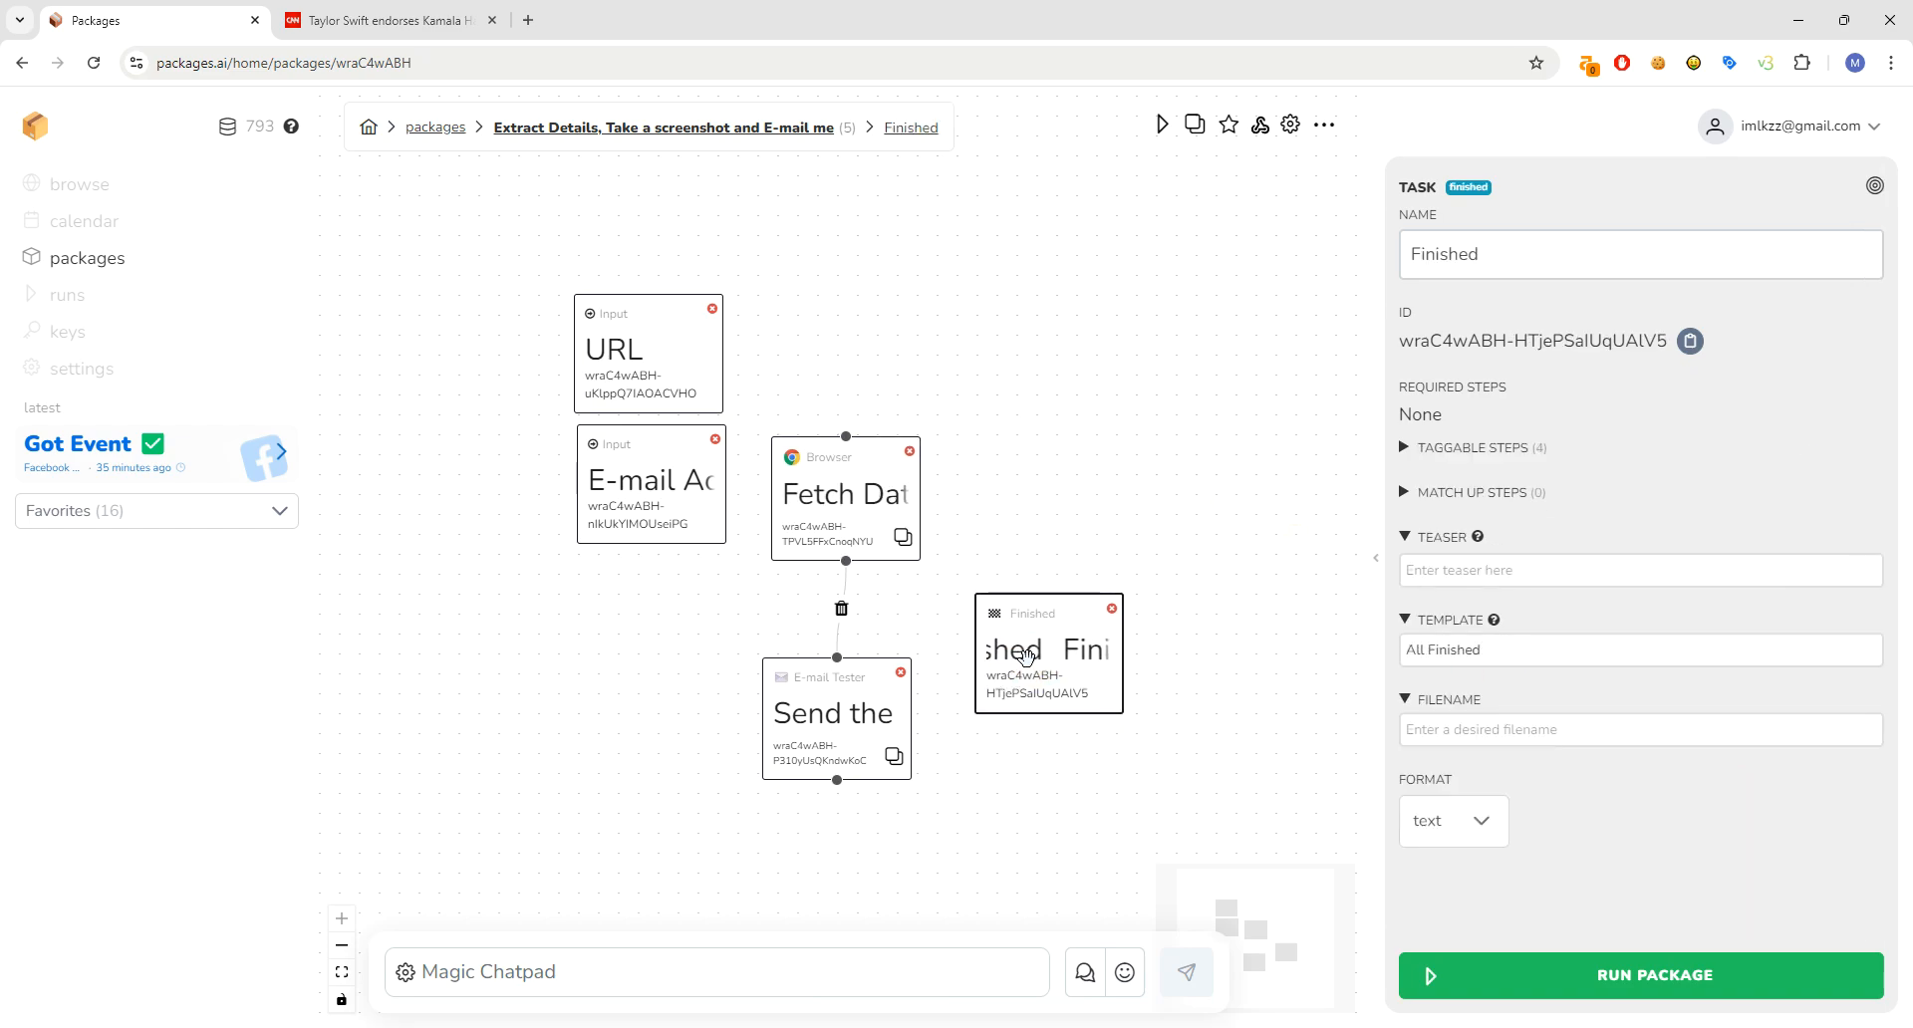
left_click(1543, 655)
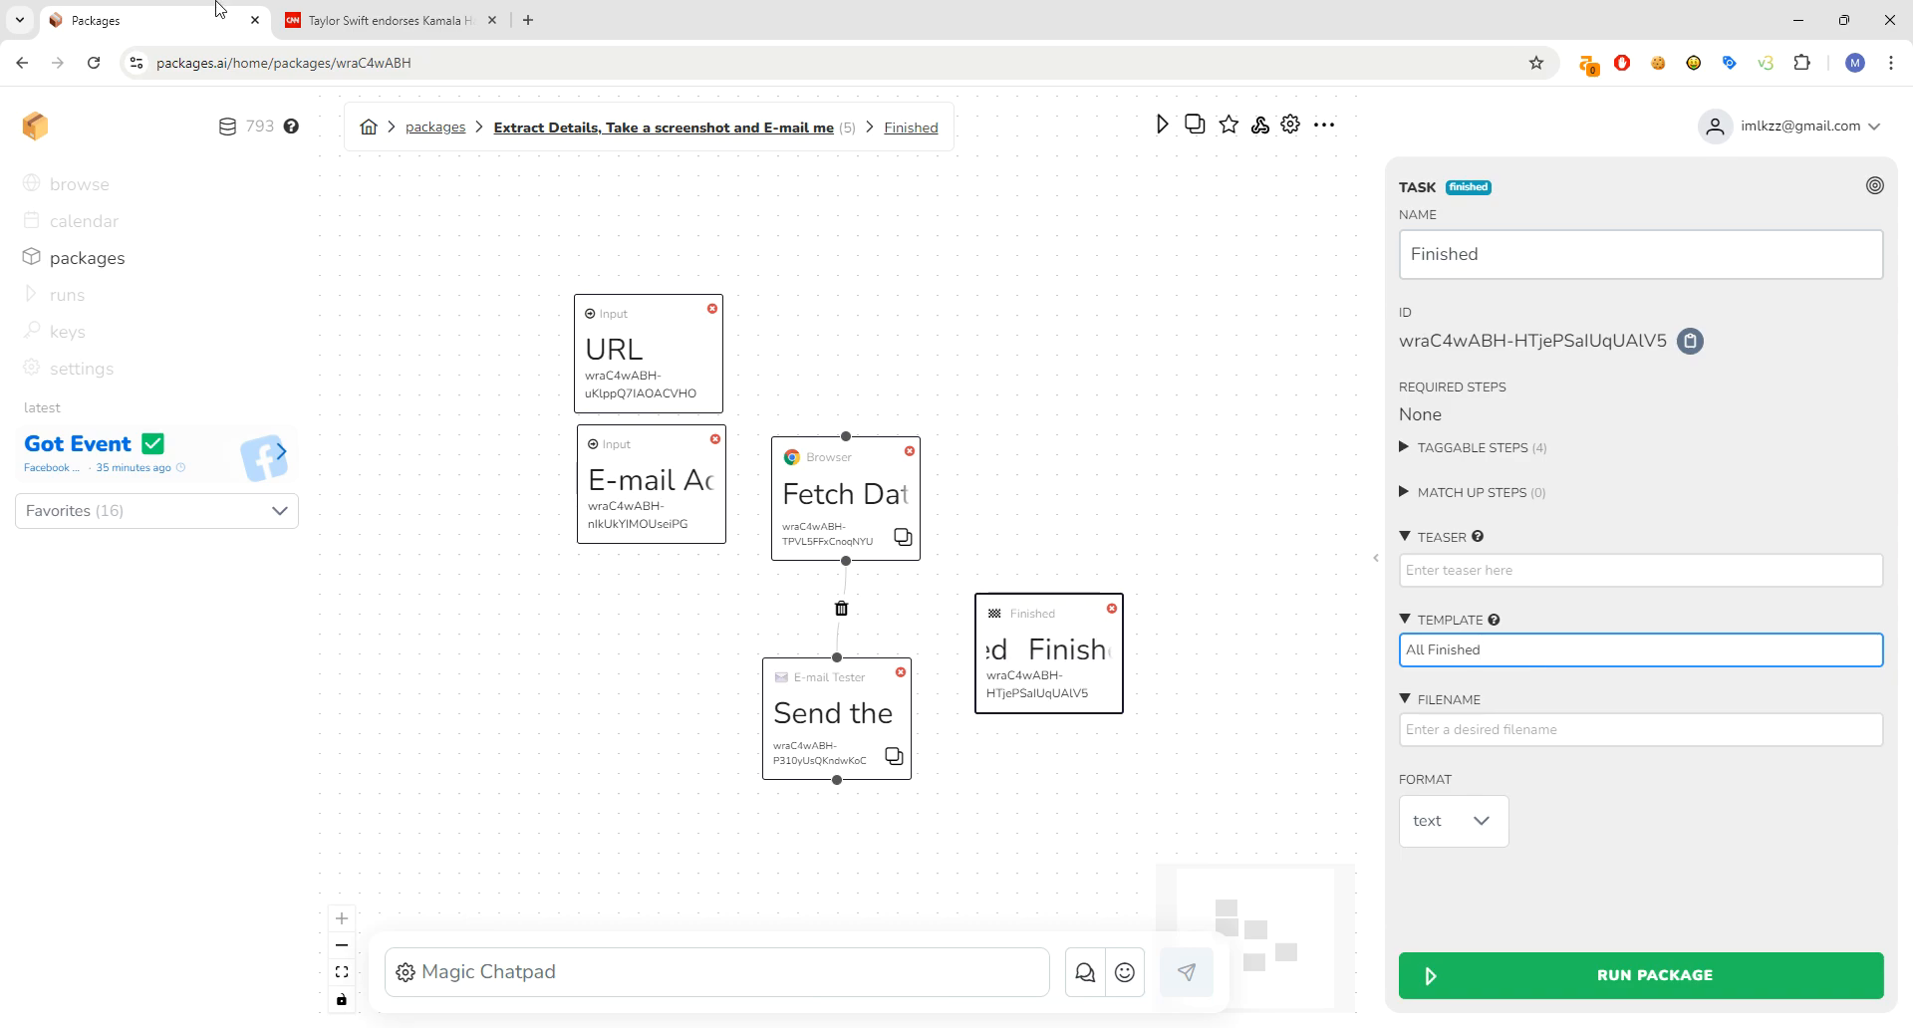
- Check the CNN article tab, then start running the package
left_click(429, 20)
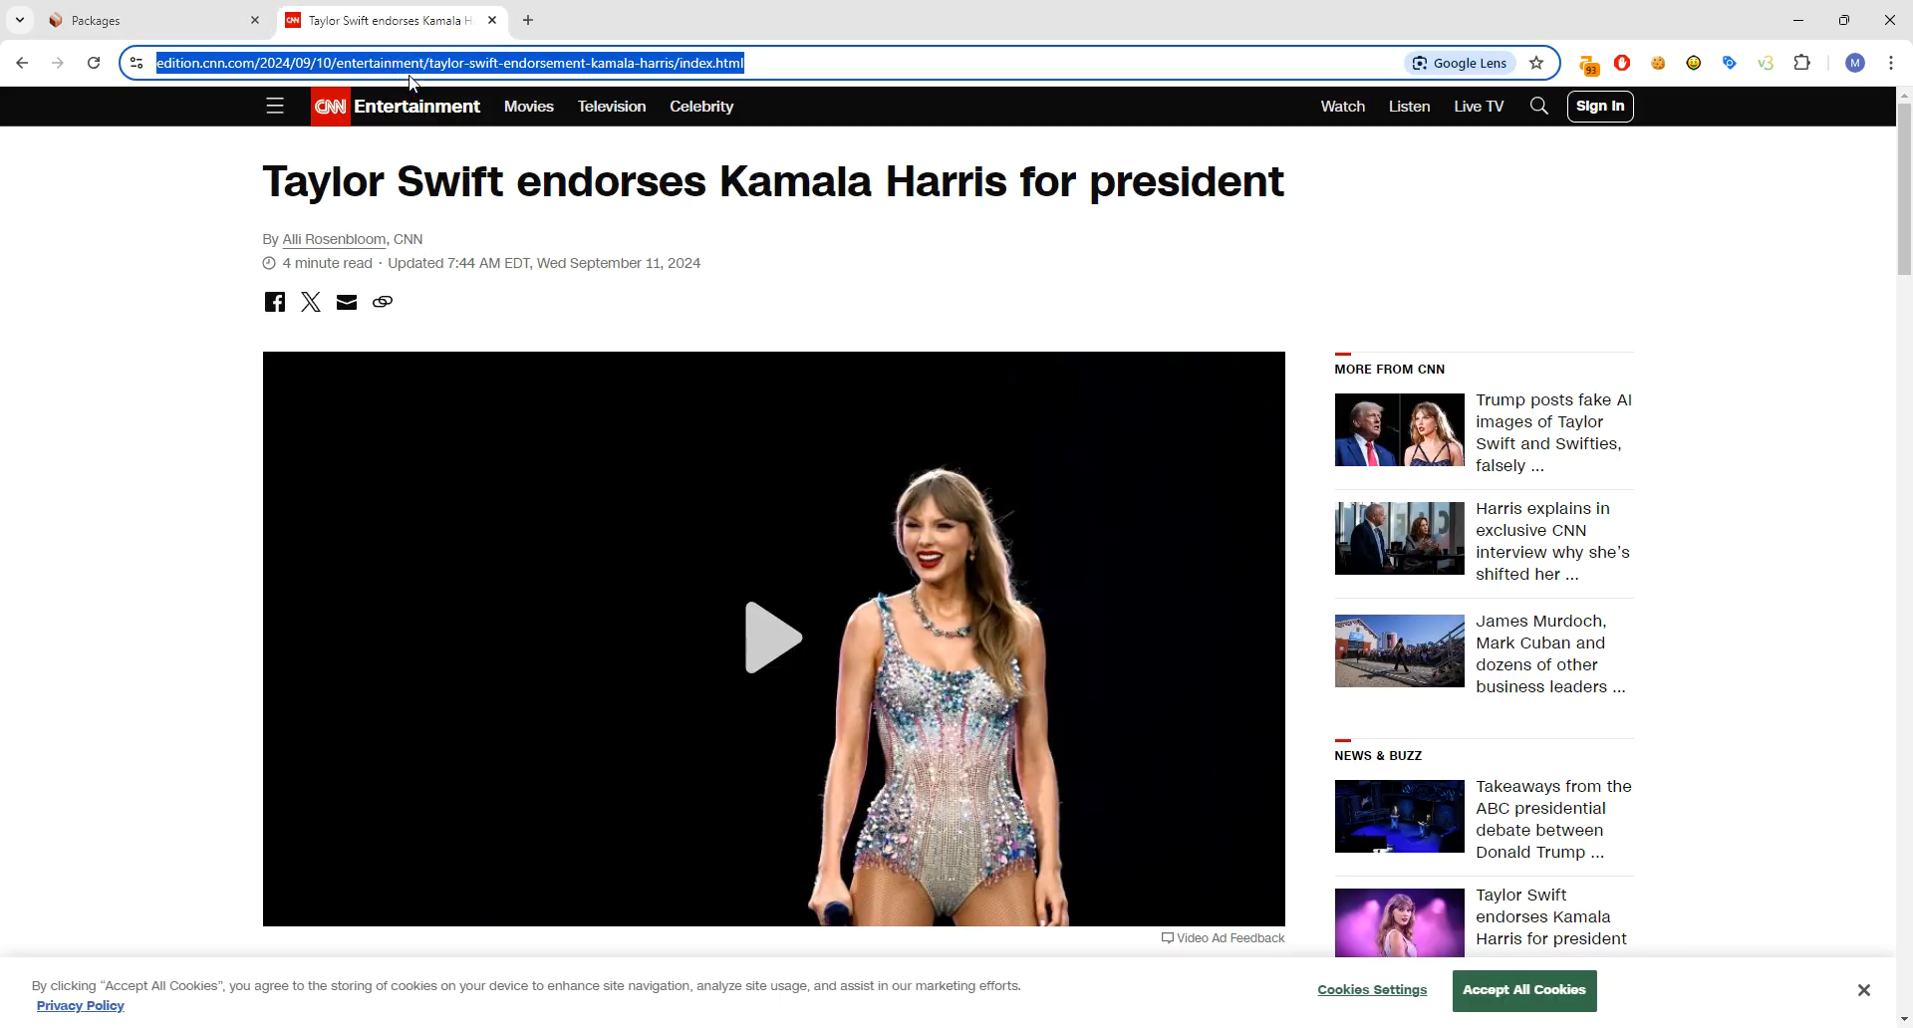
left_click(199, 20)
left_click(1457, 966)
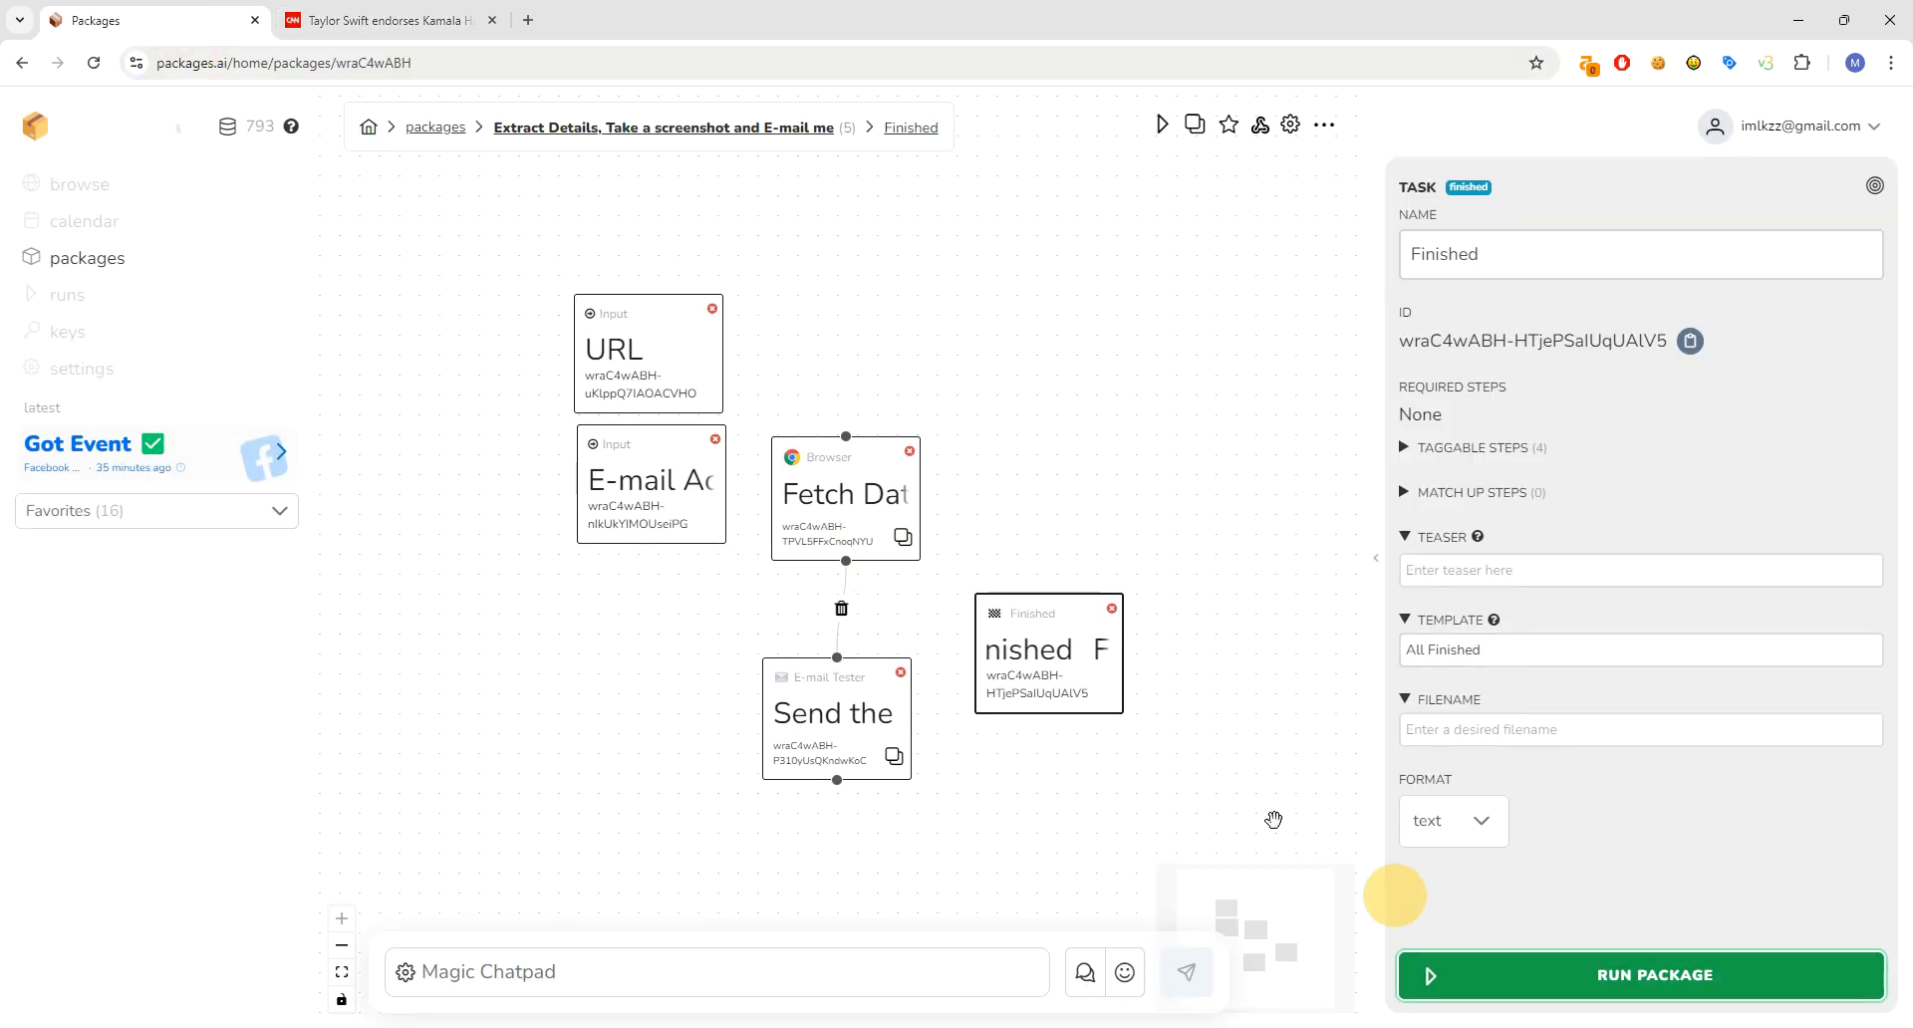
- Run the package on the pasted CNN article URL, with the recipient e-mail address entered, until it completes
type("https://edition.cnn.com/2024/09/10/entertainment/taylor-swift-endorsement-kamala-harris/index.html")
left_click(846, 559)
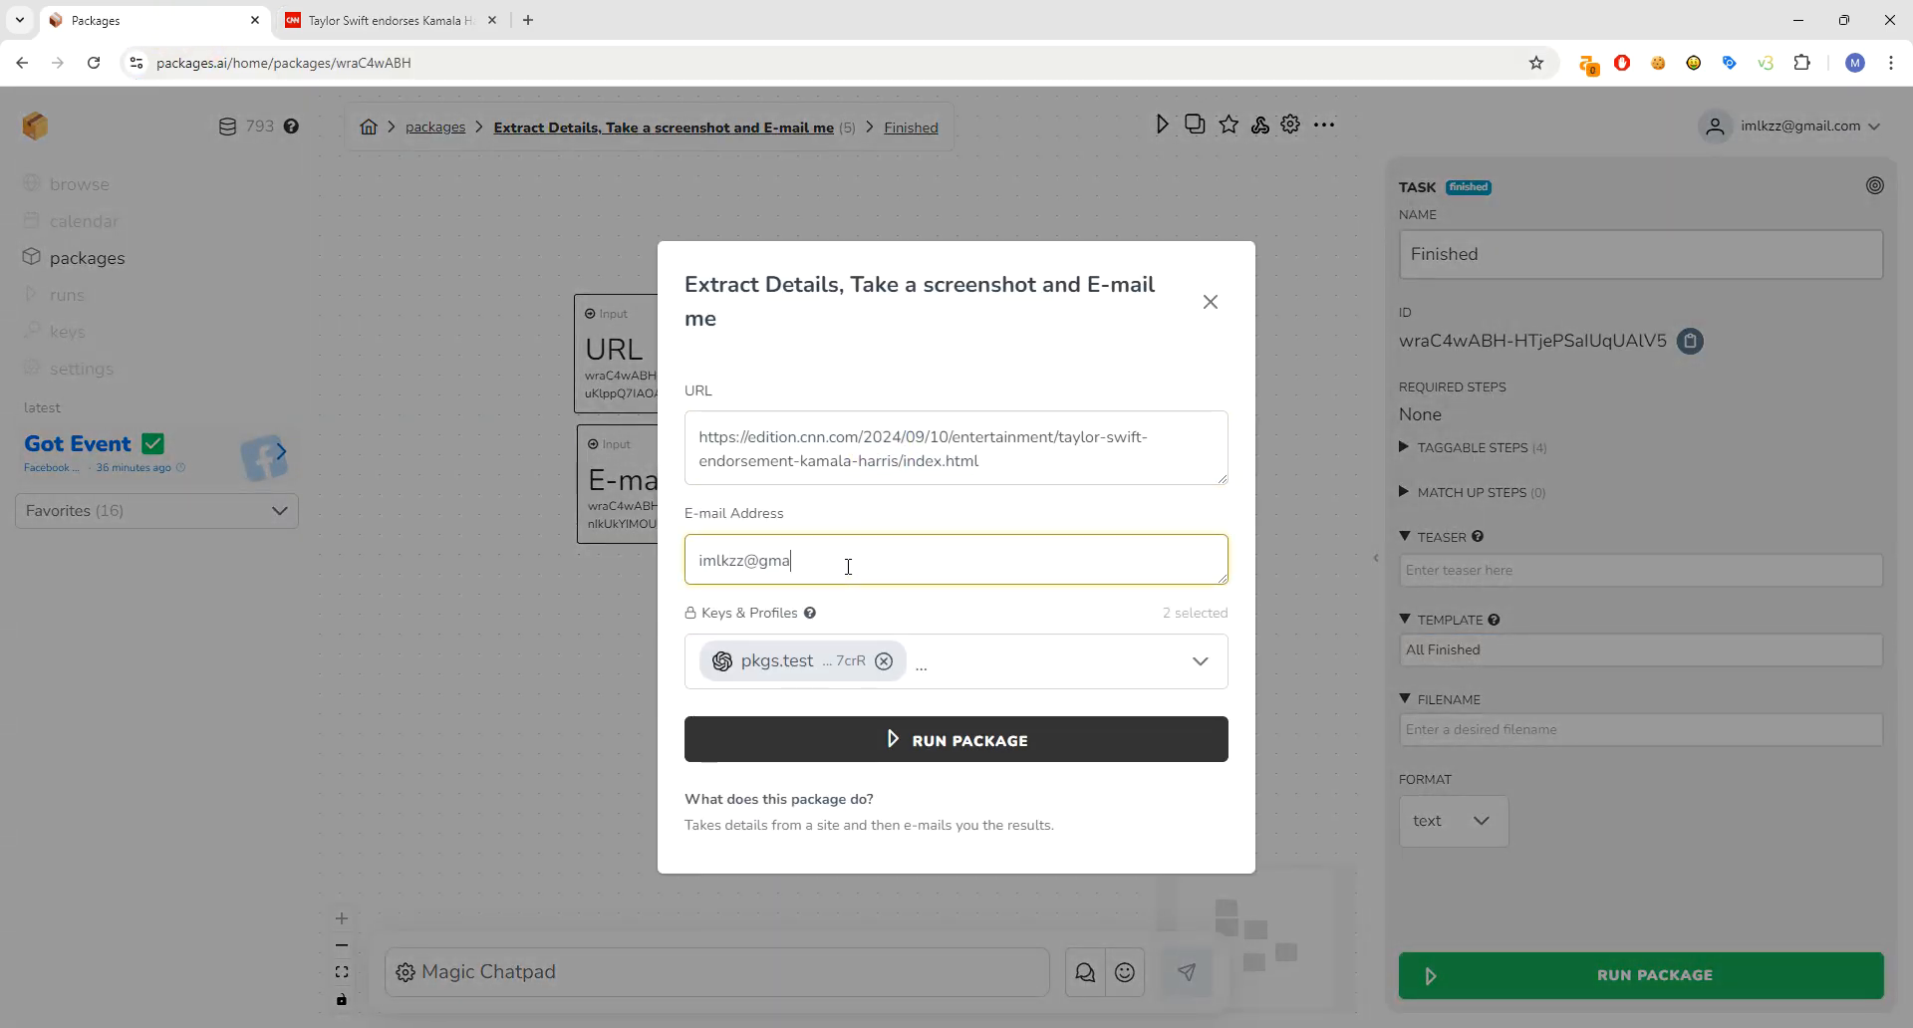
left_click(1055, 465)
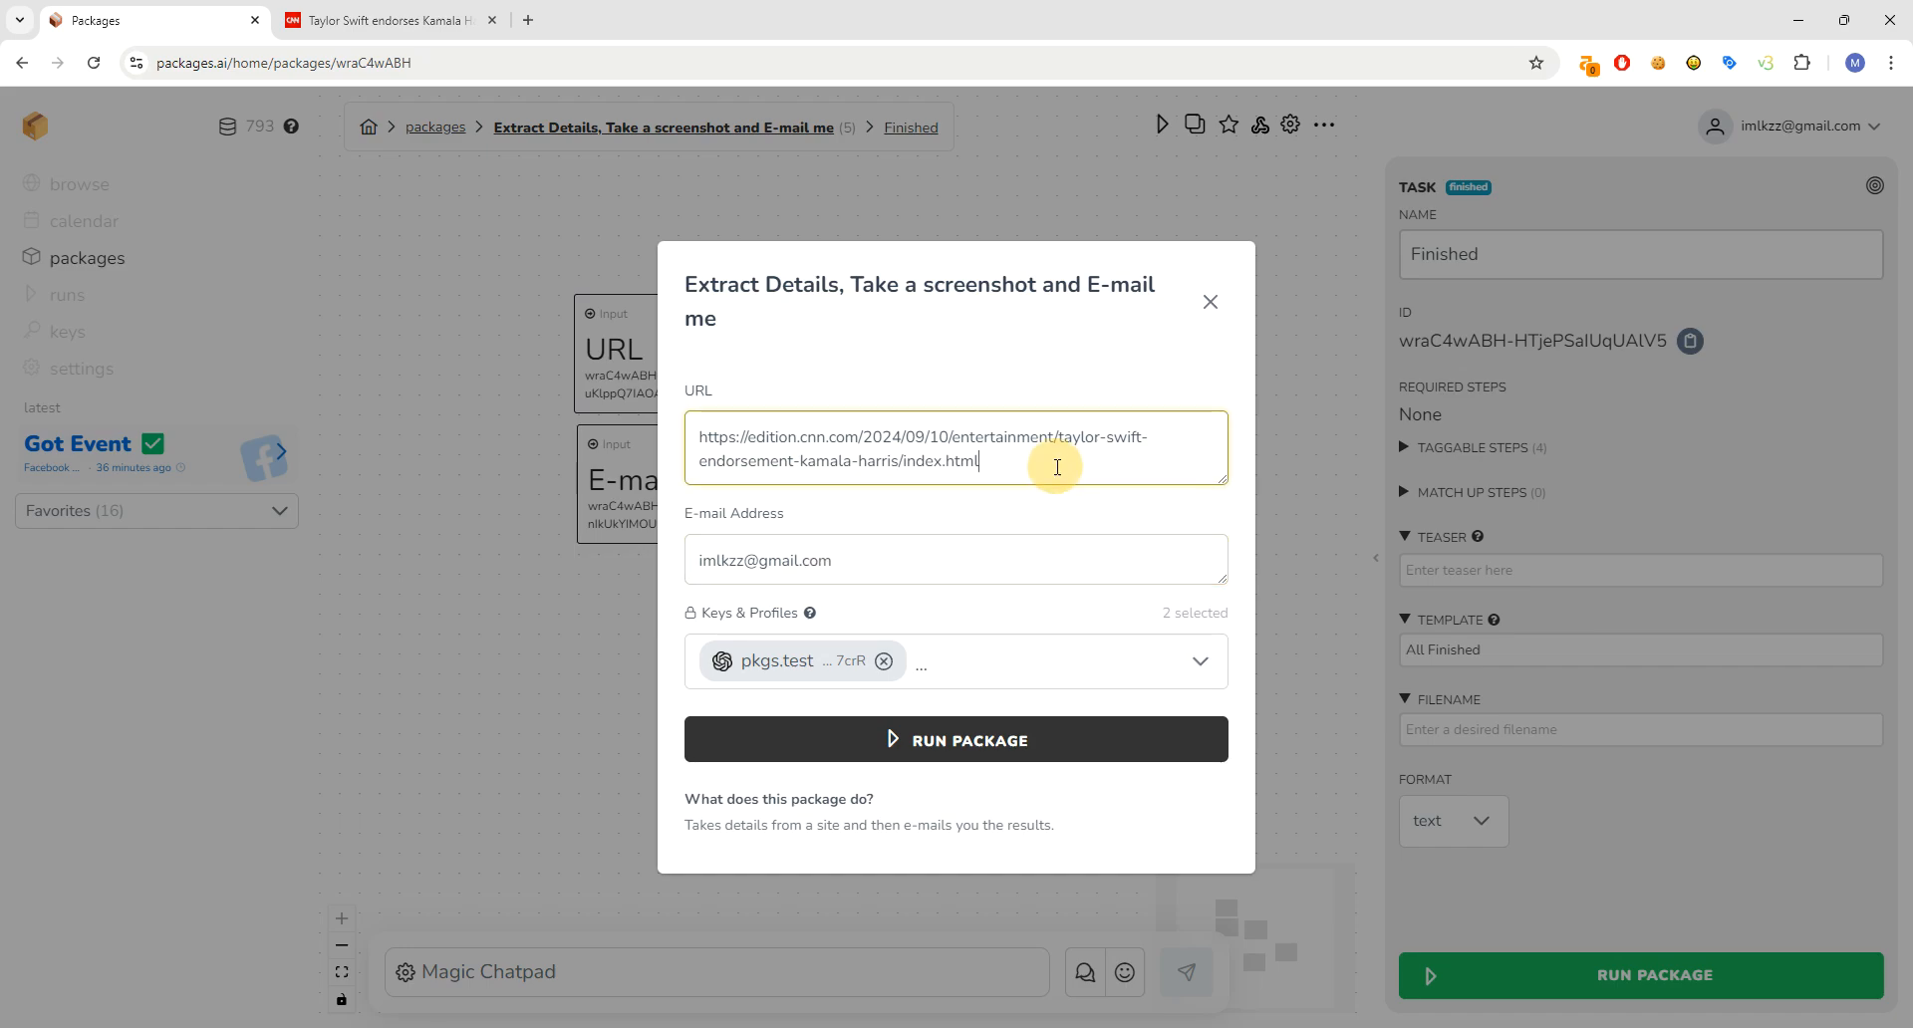
left_click(946, 736)
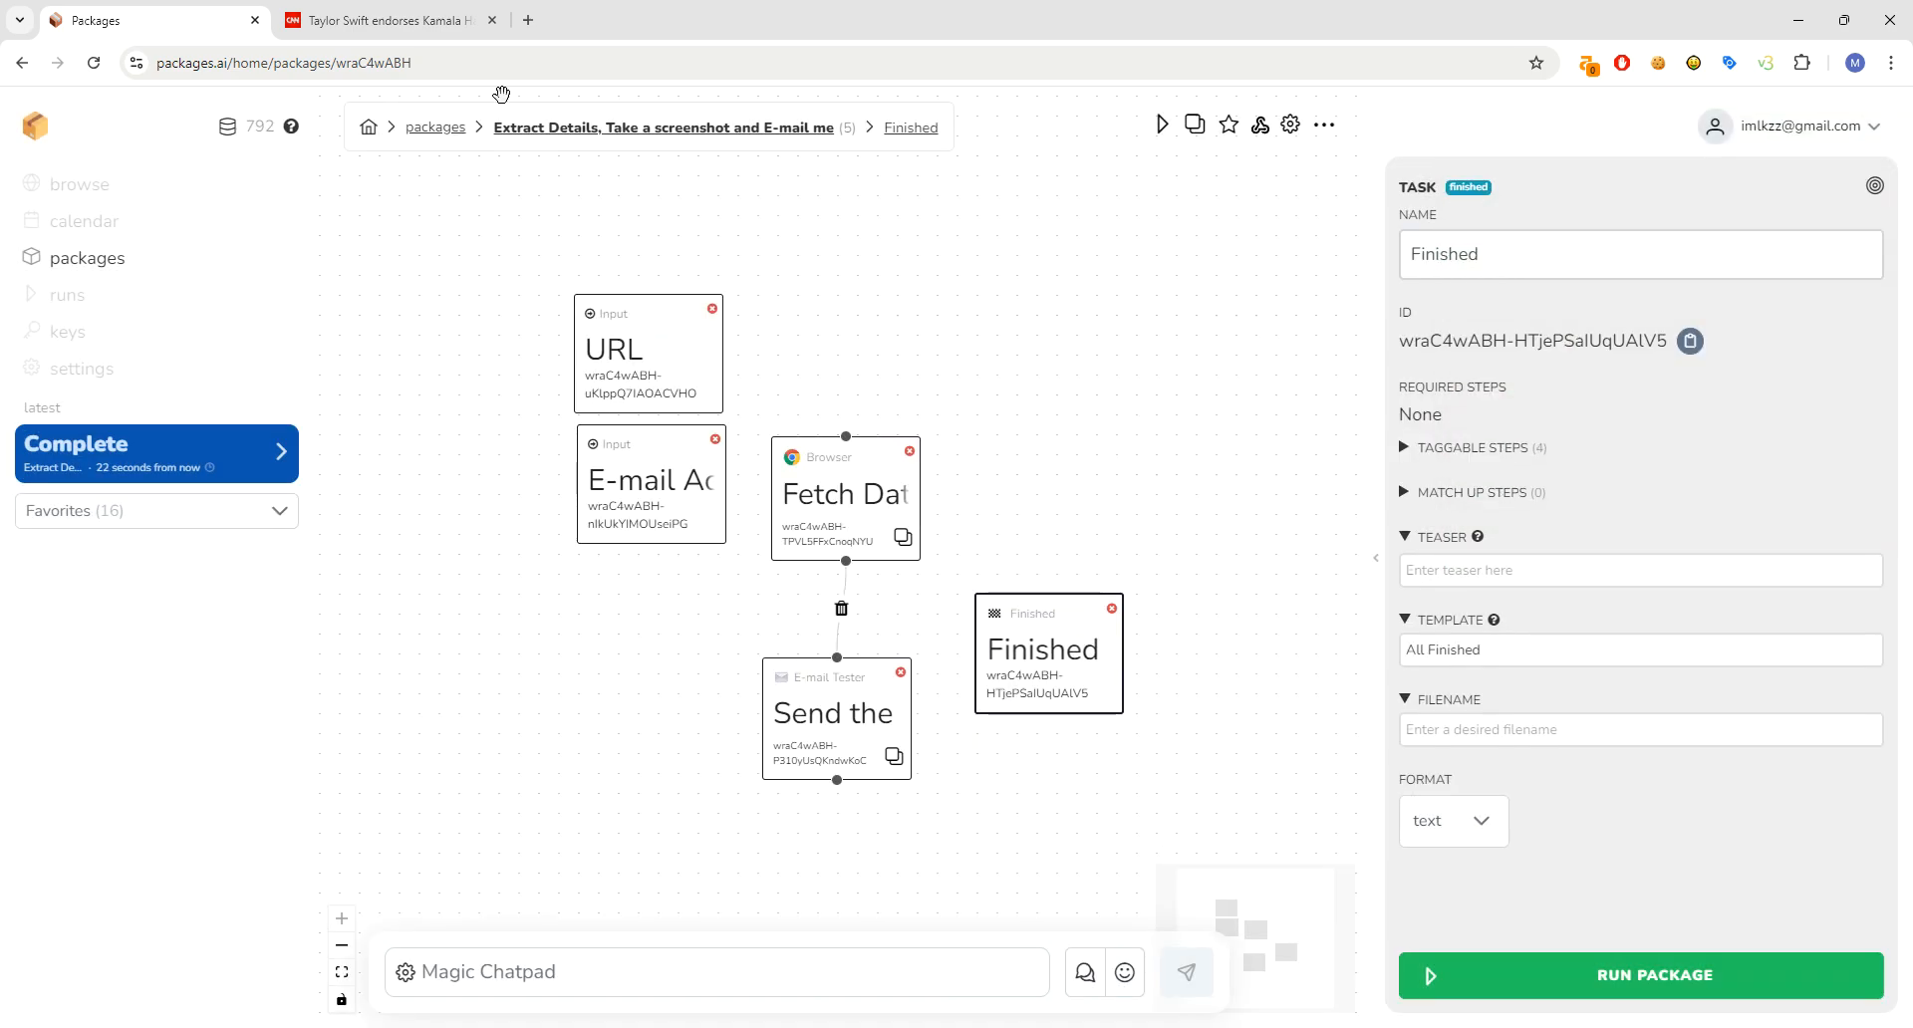
left_click(527, 20)
- Go to Gmail and open the 'Latest Data From Packages' e-mail with the CNN headline and screenshot
type("g")
key("Return")
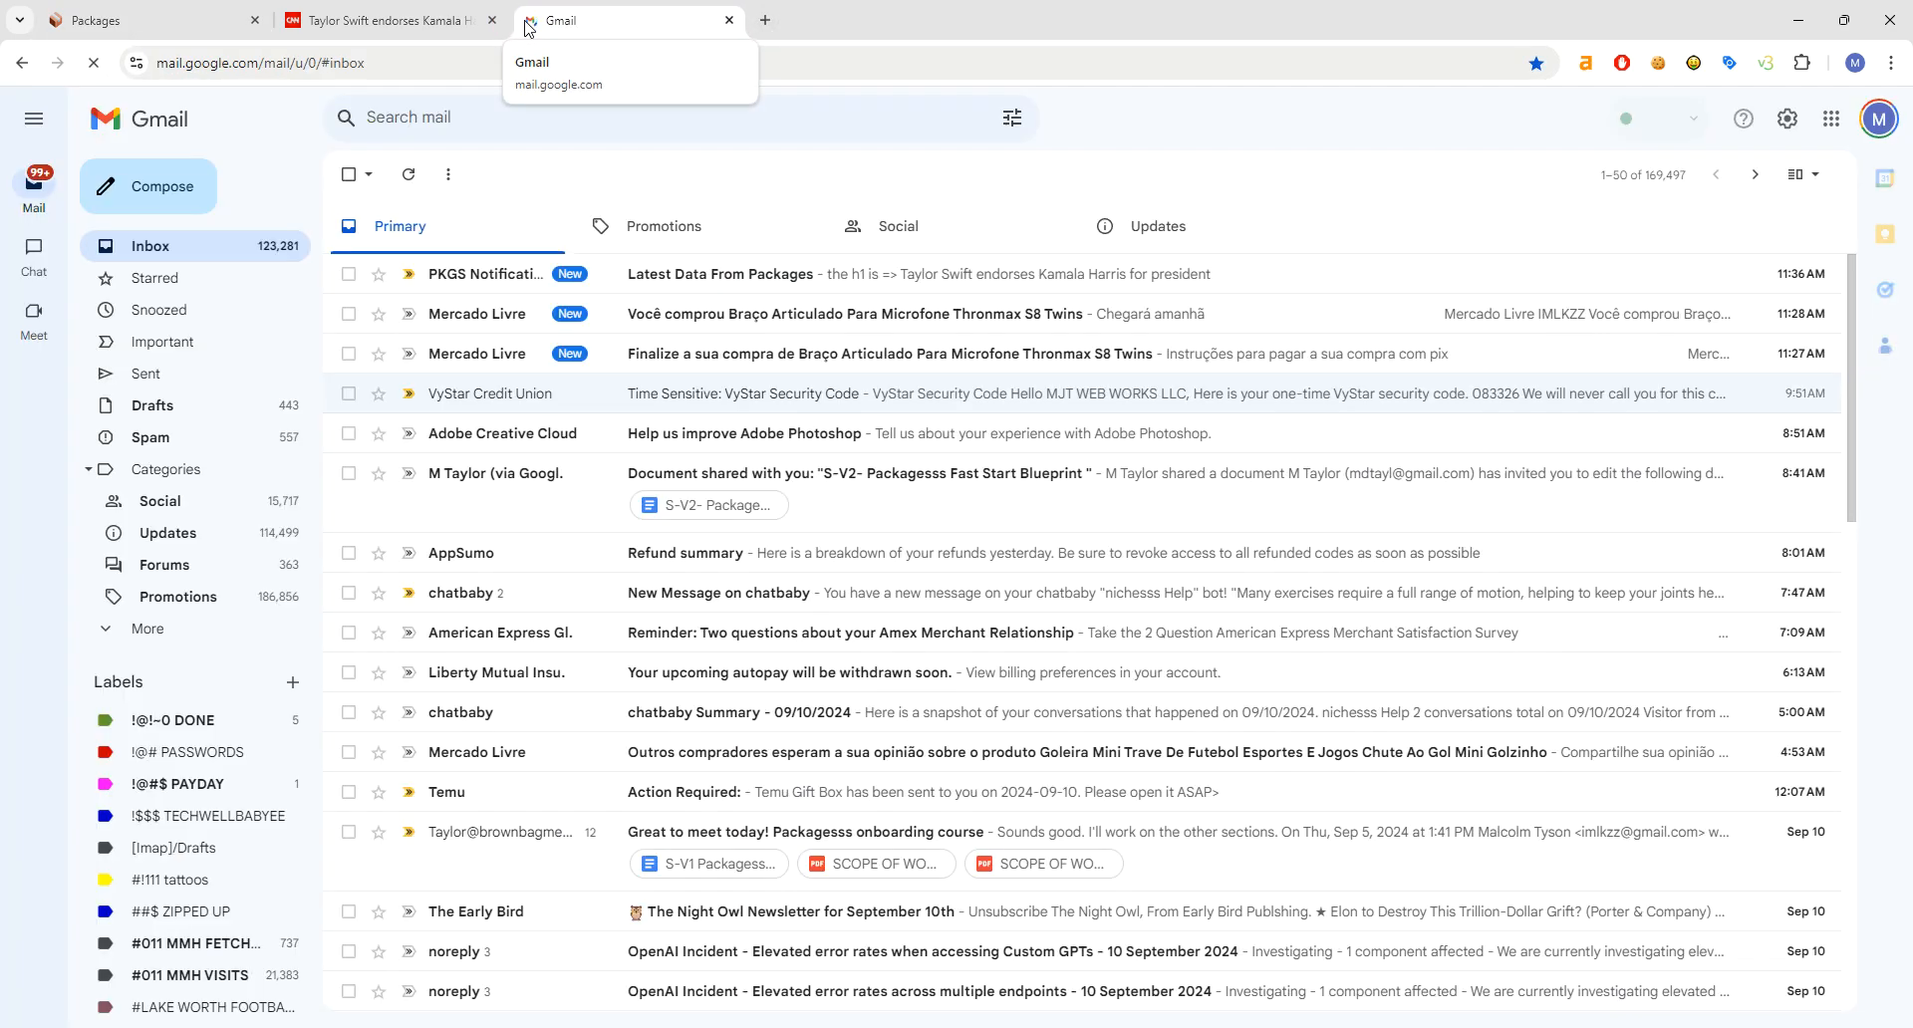
left_click(837, 275)
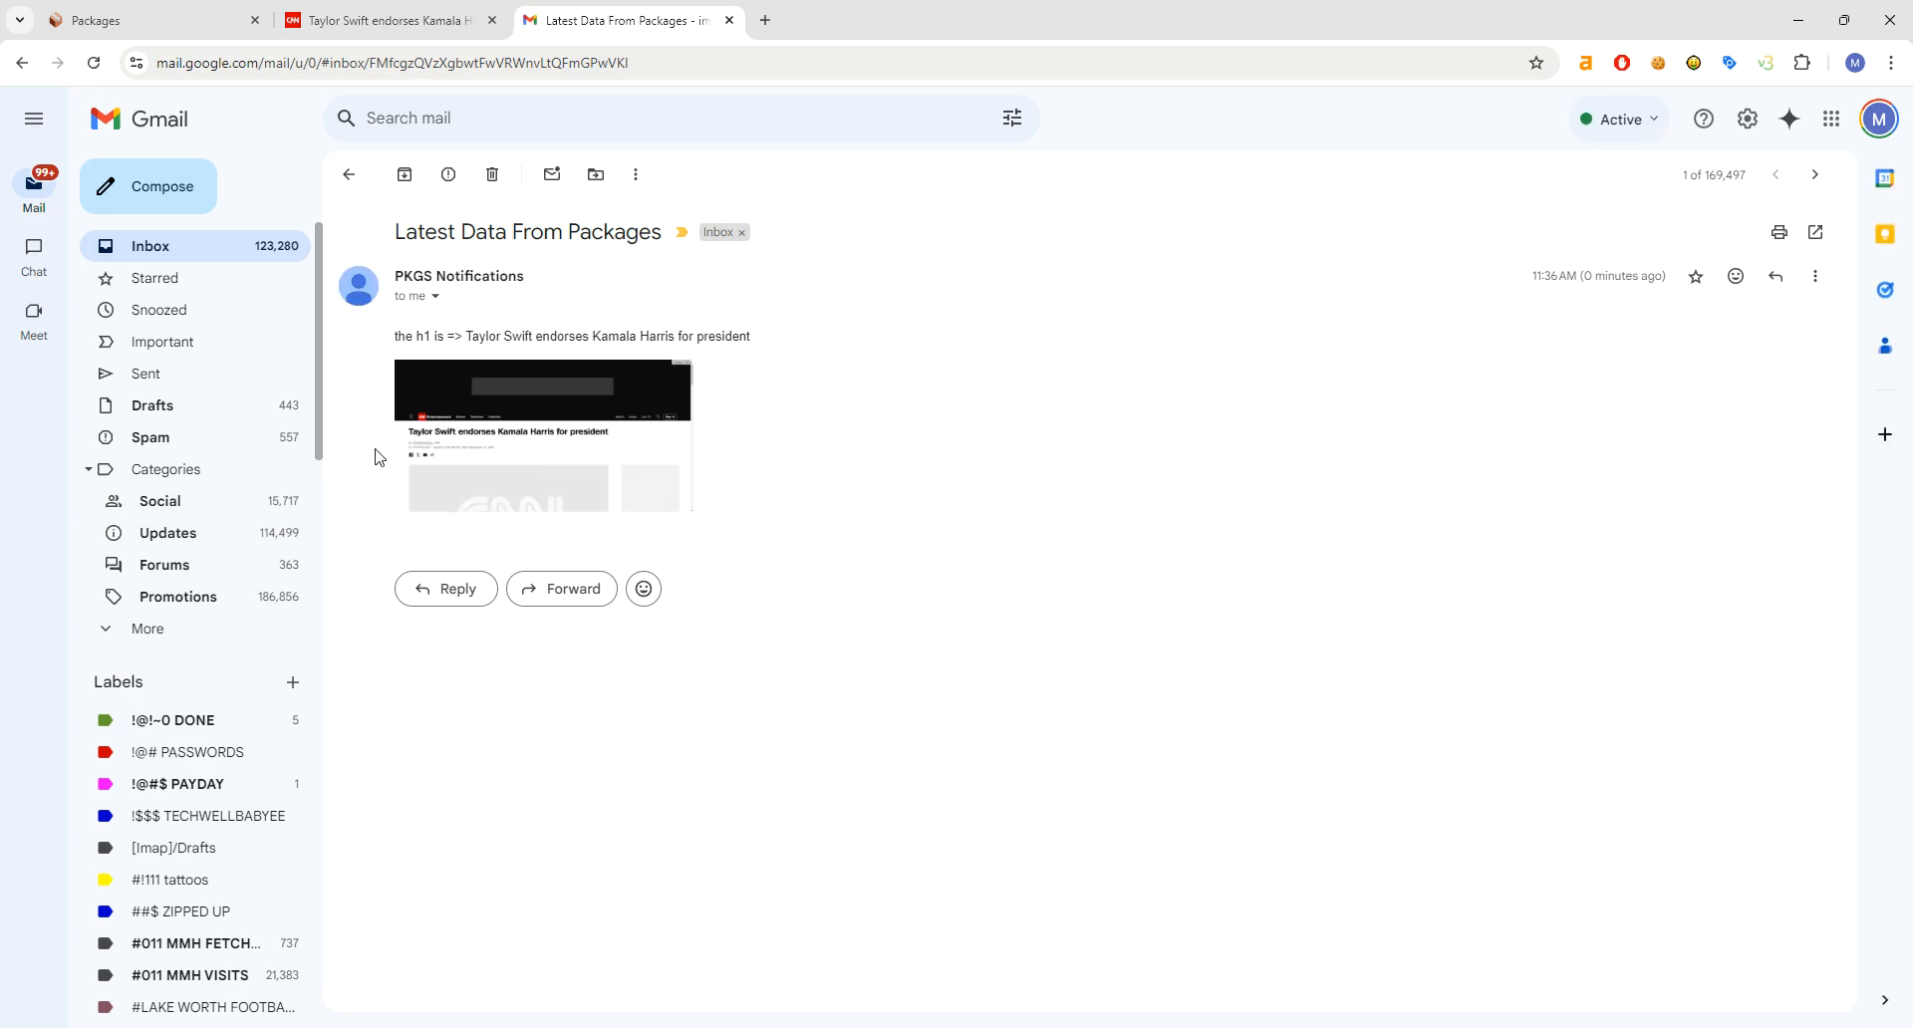
- Back in the package editor, check that Fetch Data's Get the H1 Tag step uses the 'h1' selector
left_click(196, 12)
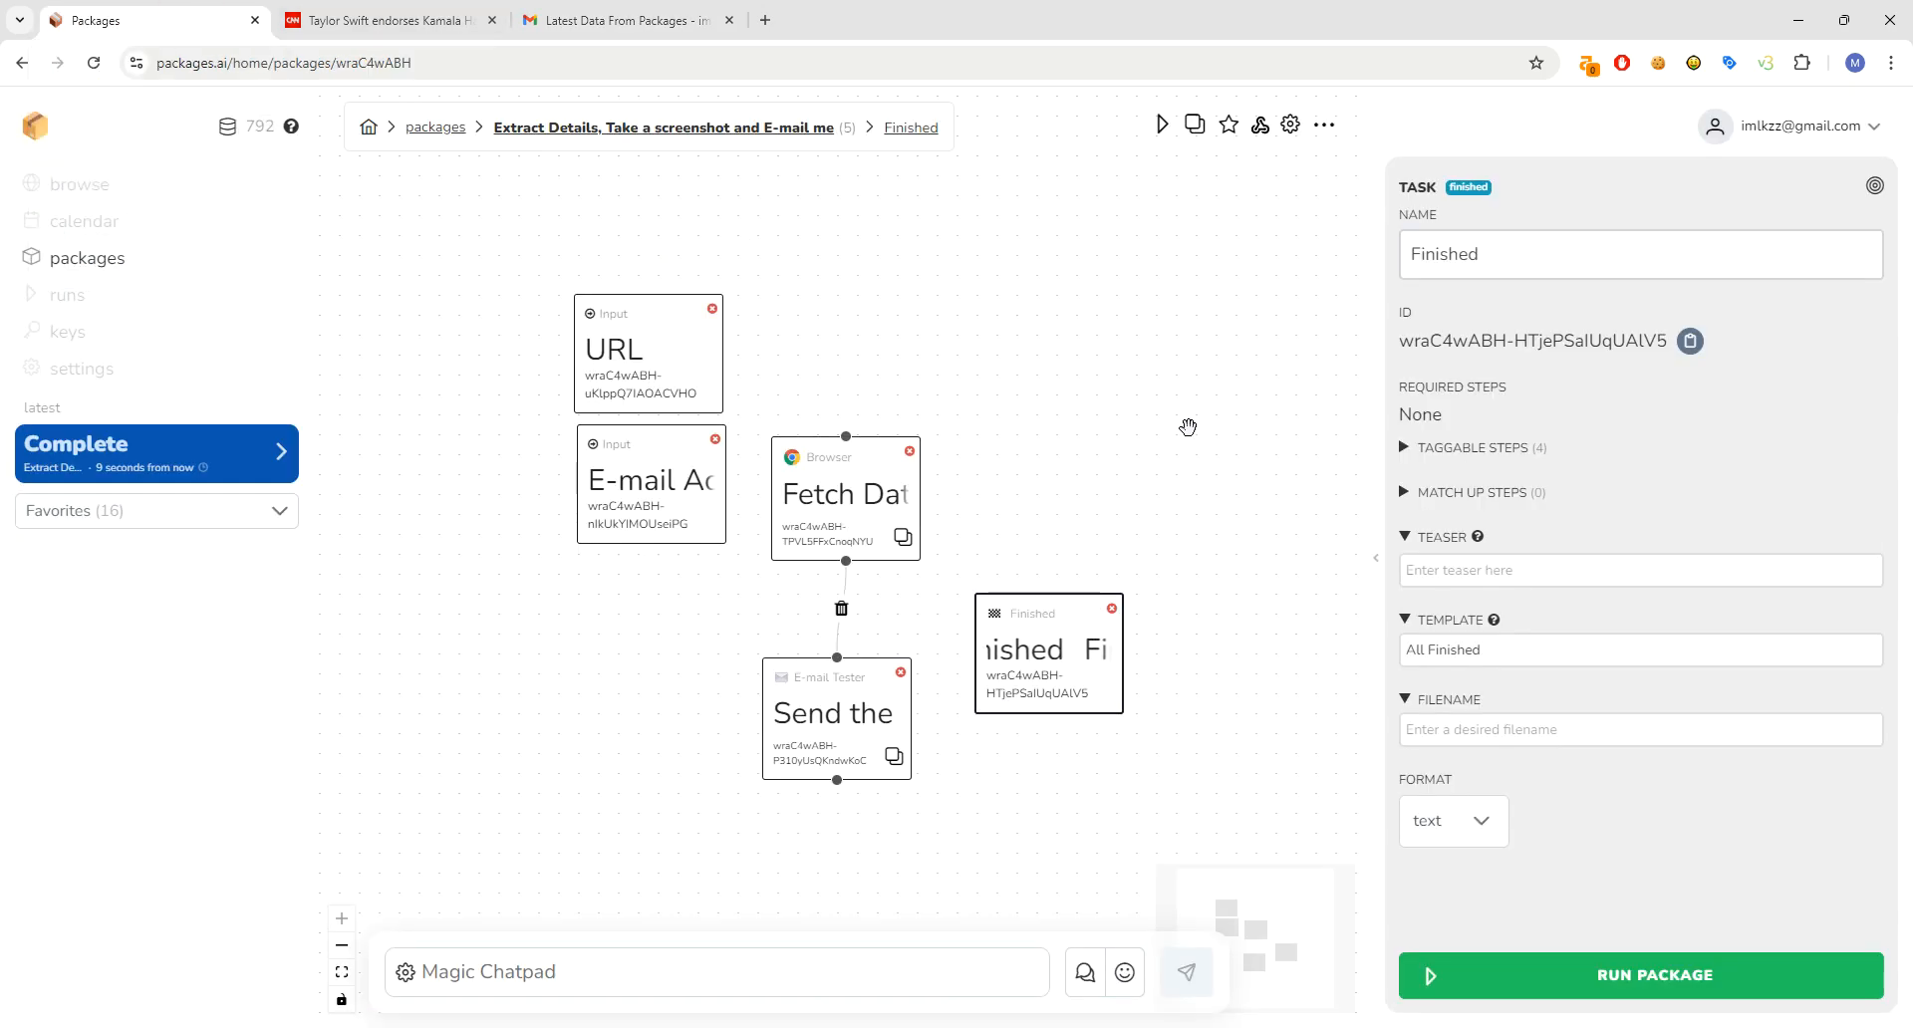
left_click(787, 493)
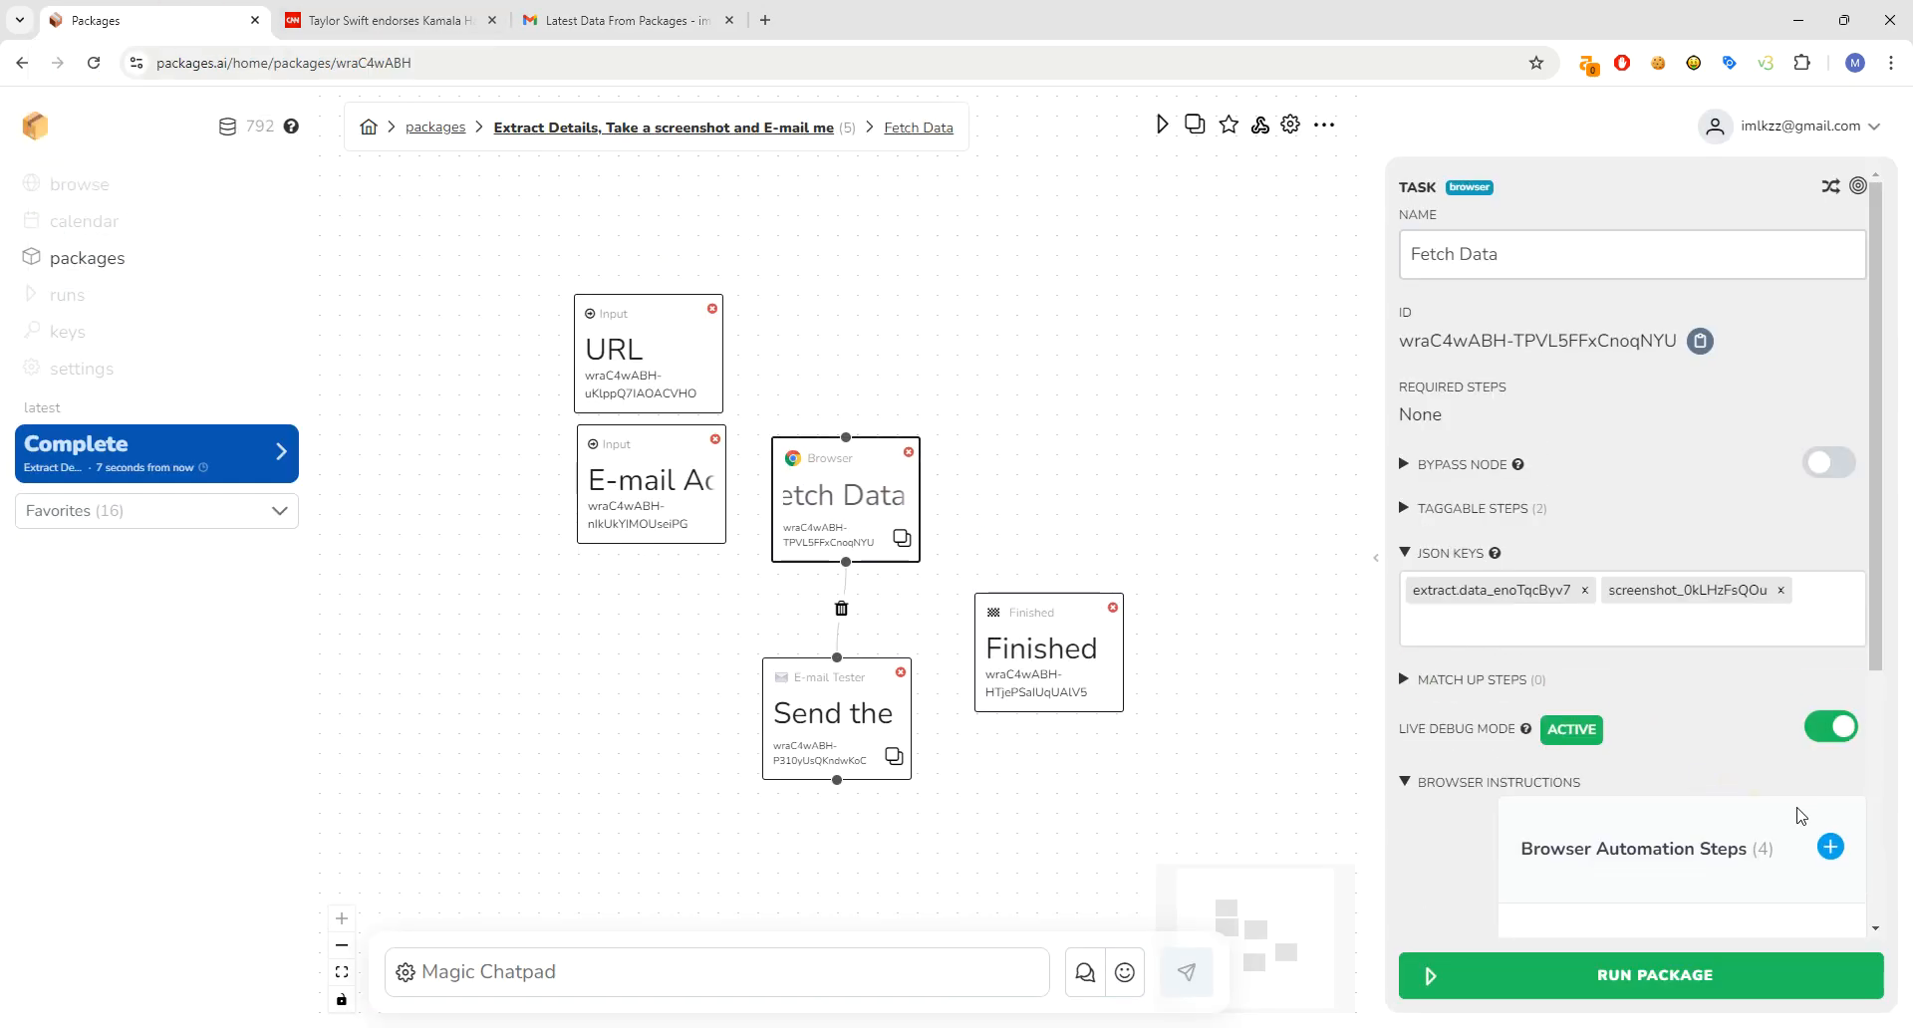
scroll(1873, 697, "down", 4)
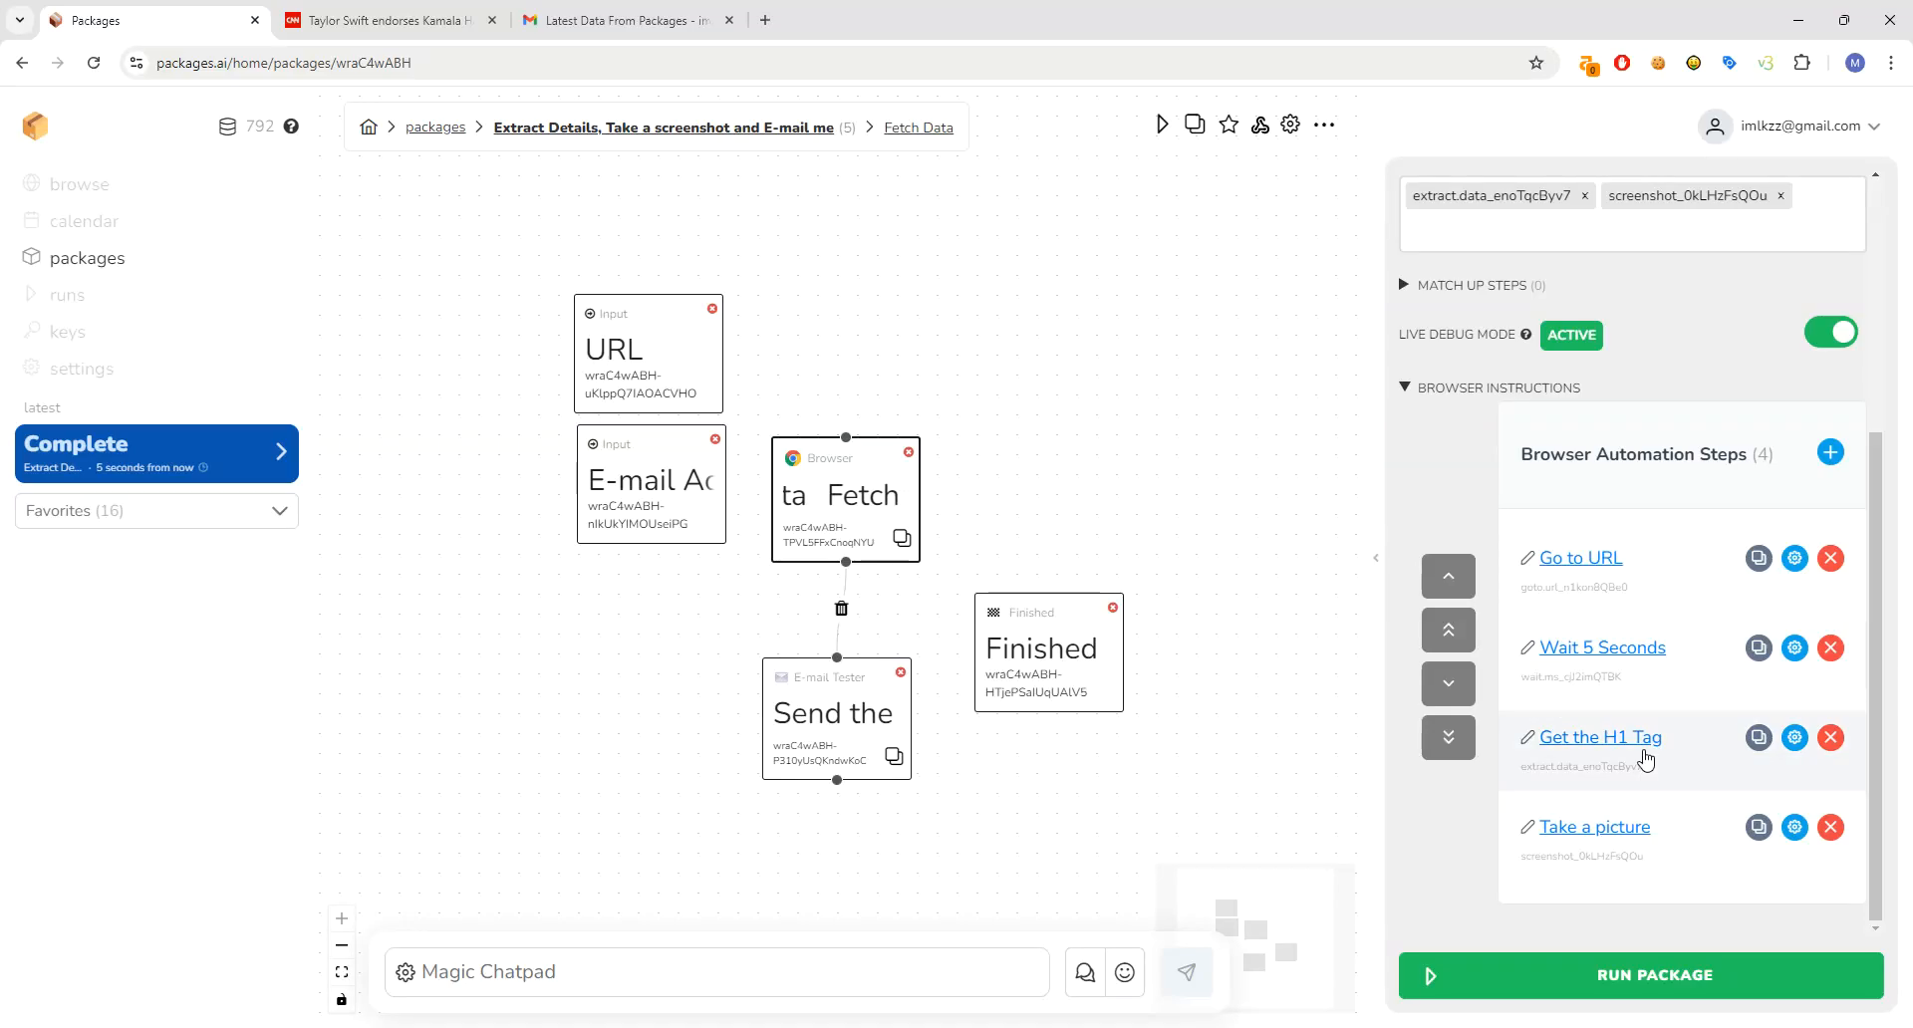
left_click(1596, 737)
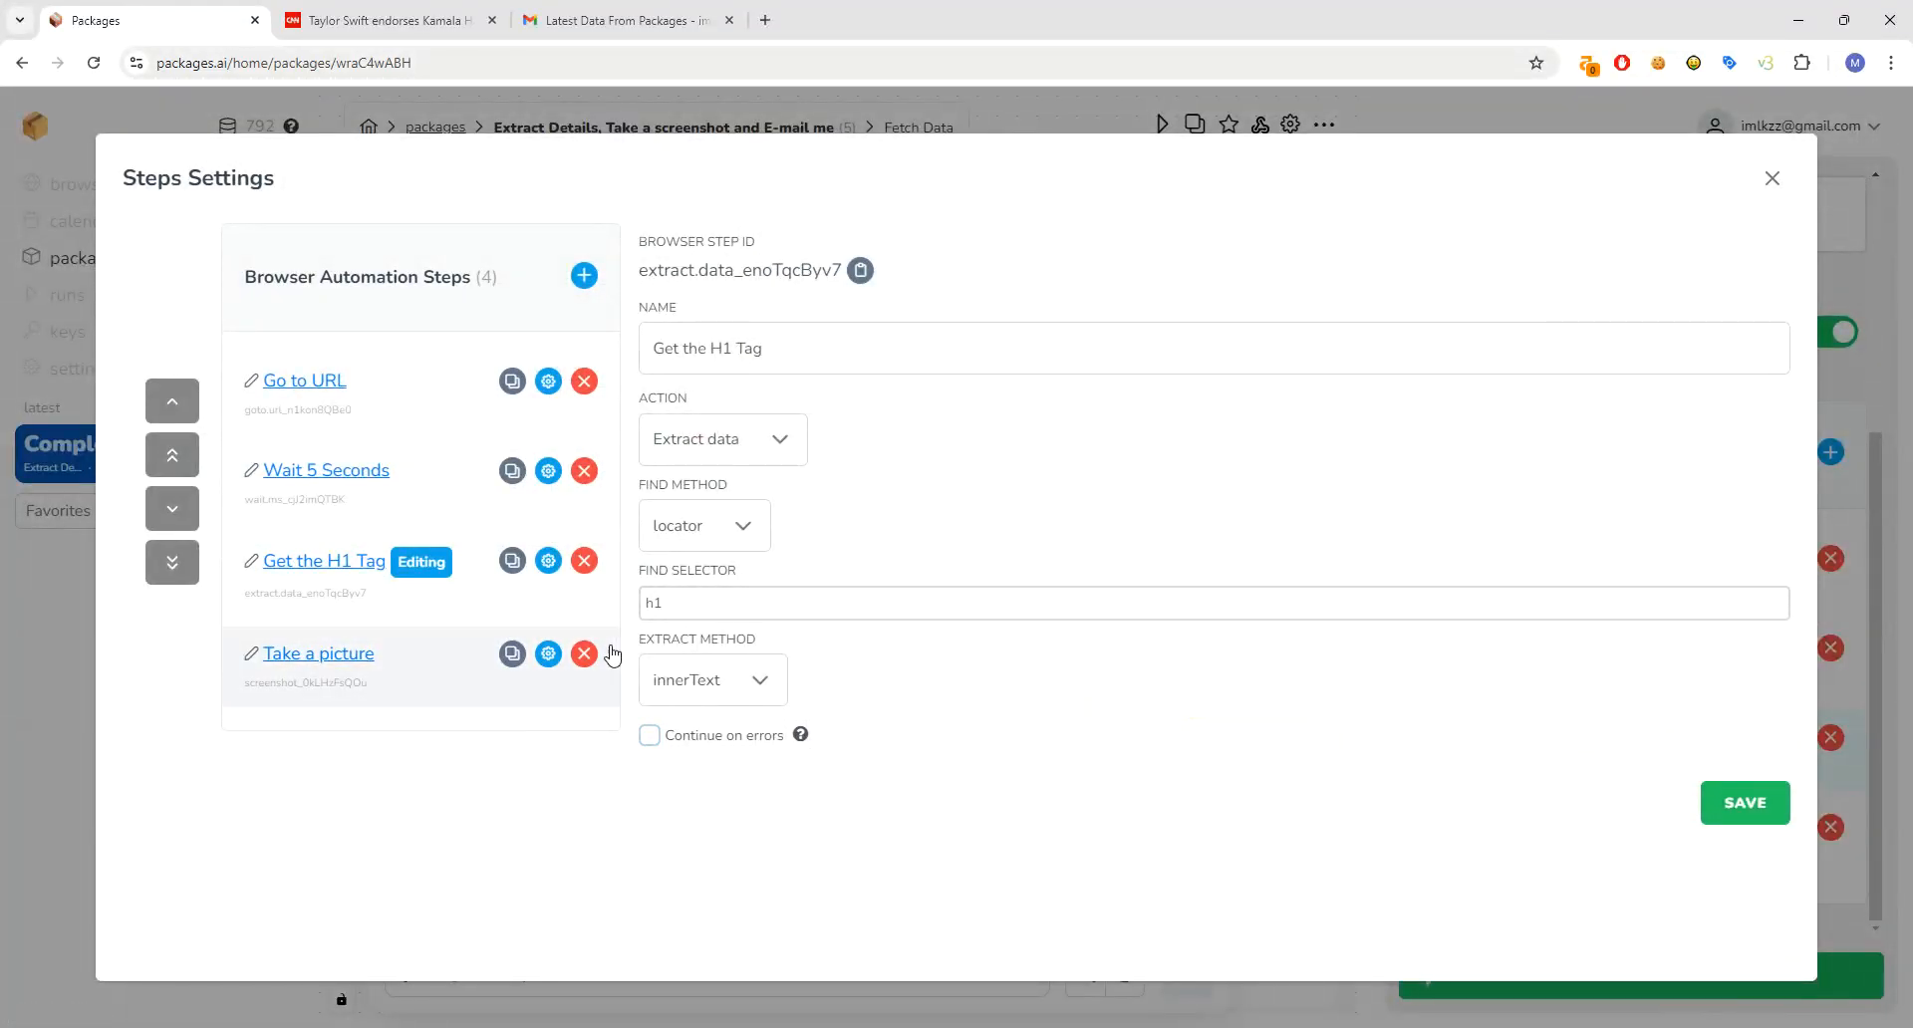
left_click(729, 602)
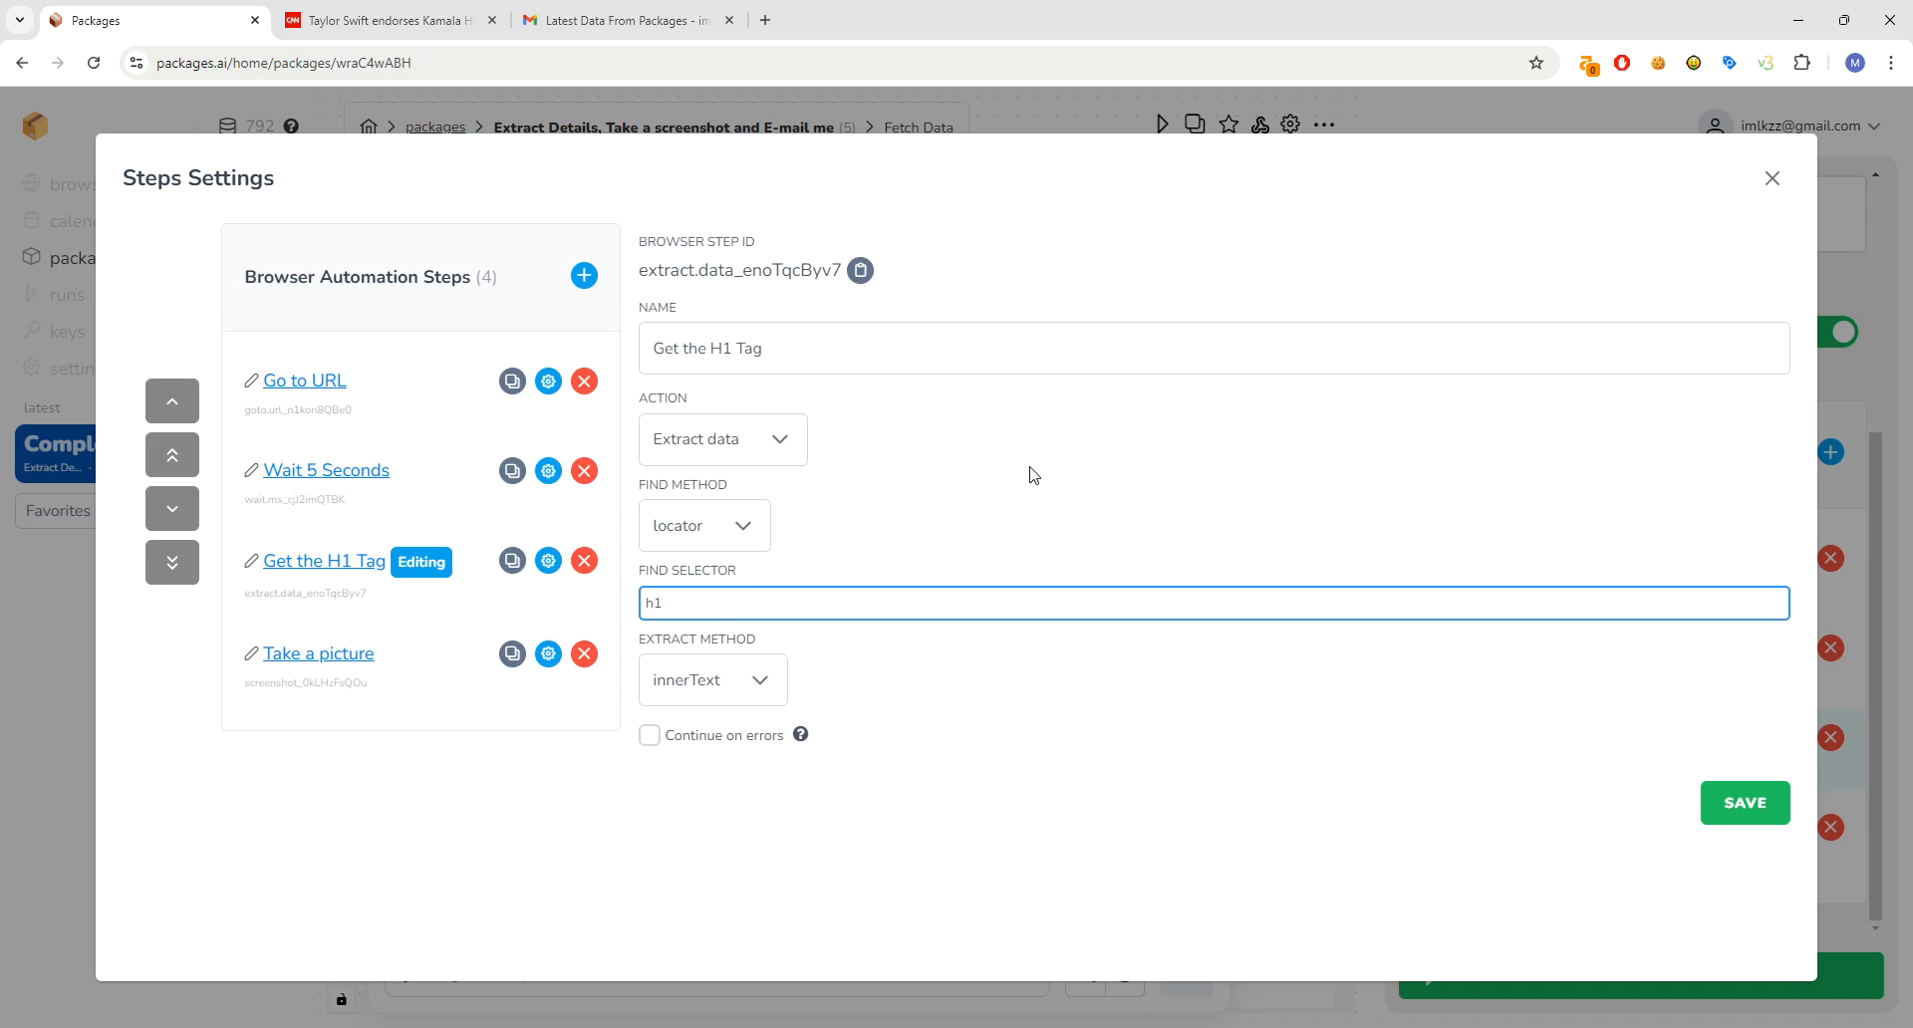
left_click(1771, 179)
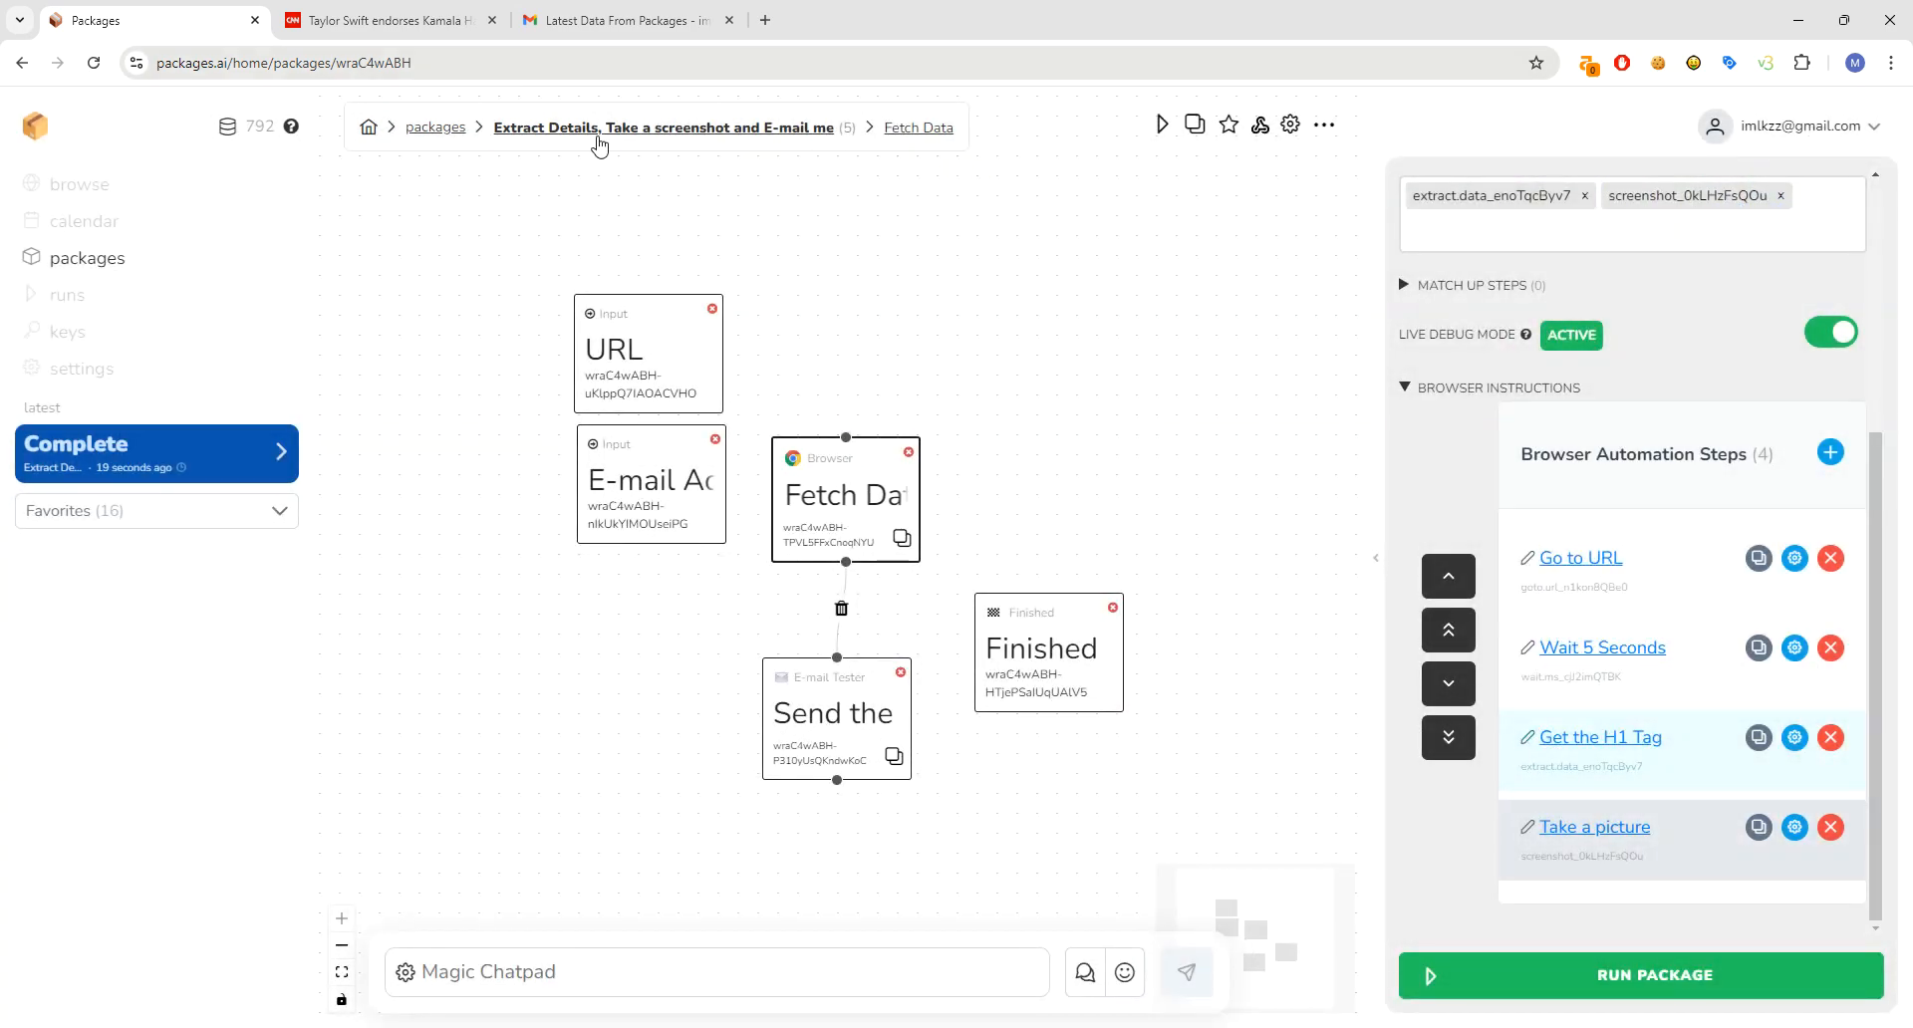